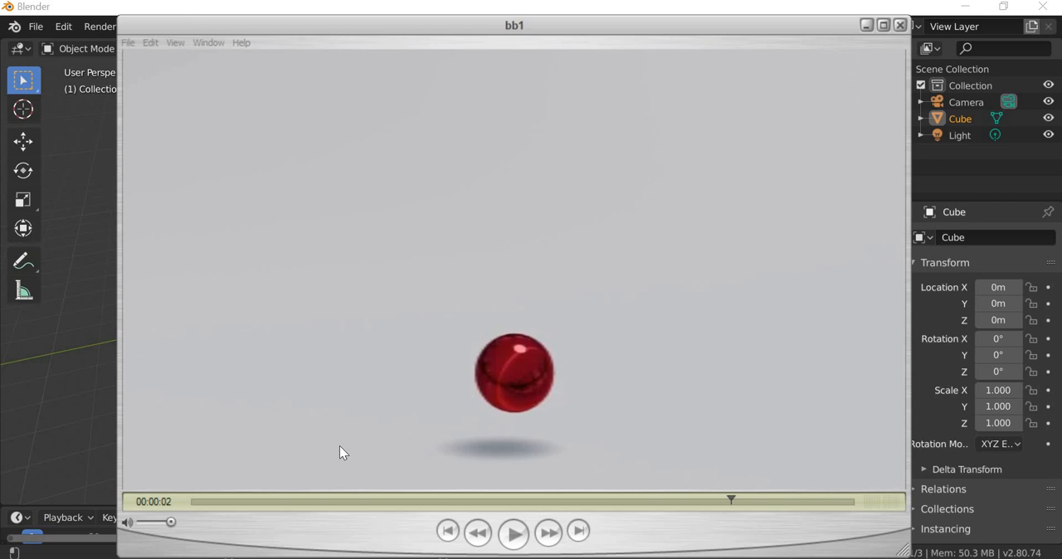
Step: Play the bb1 reference clip of the red bouncing ball repeatedly in the video player
click(518, 541)
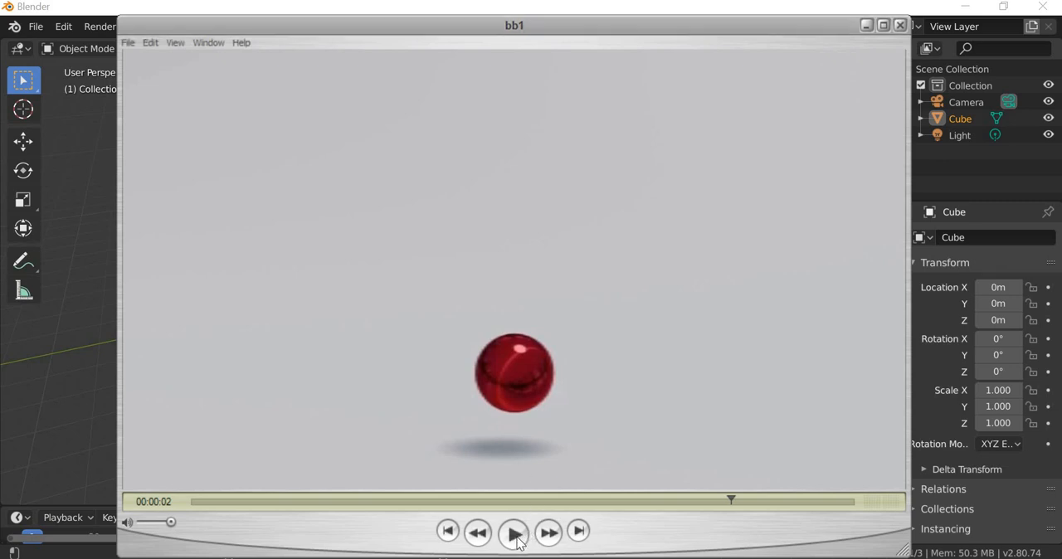
click(519, 540)
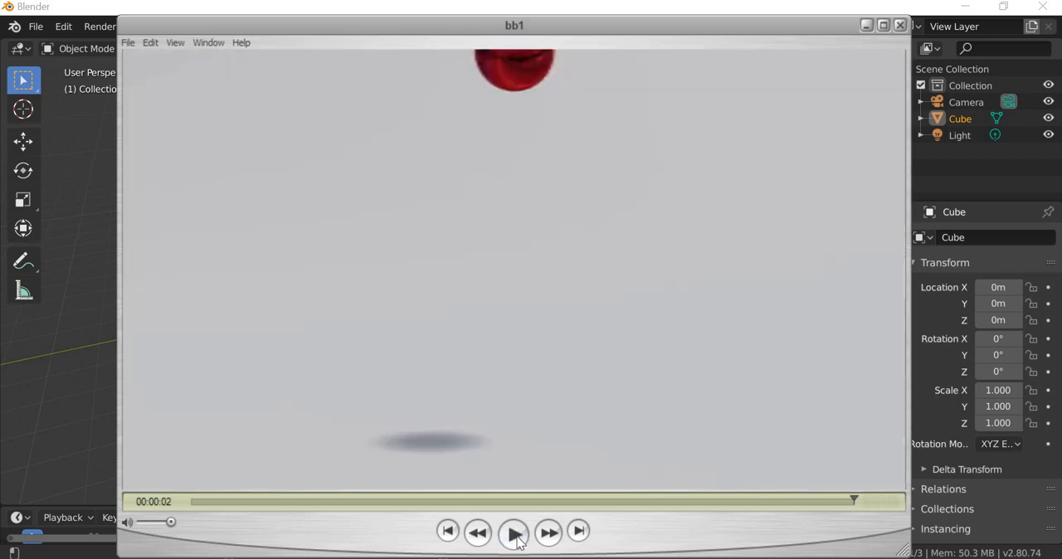
click(515, 534)
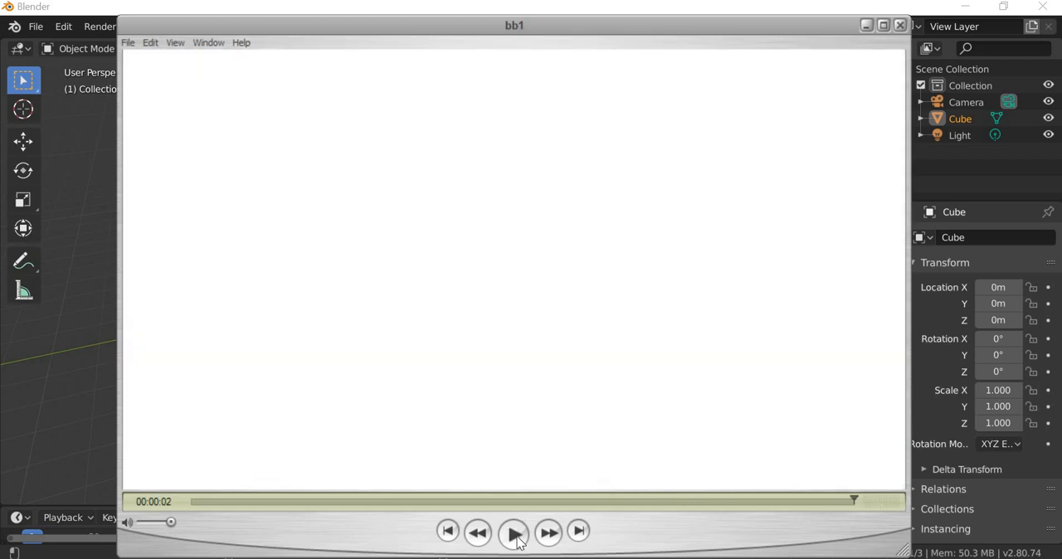
click(515, 534)
click(514, 534)
click(517, 540)
click(516, 539)
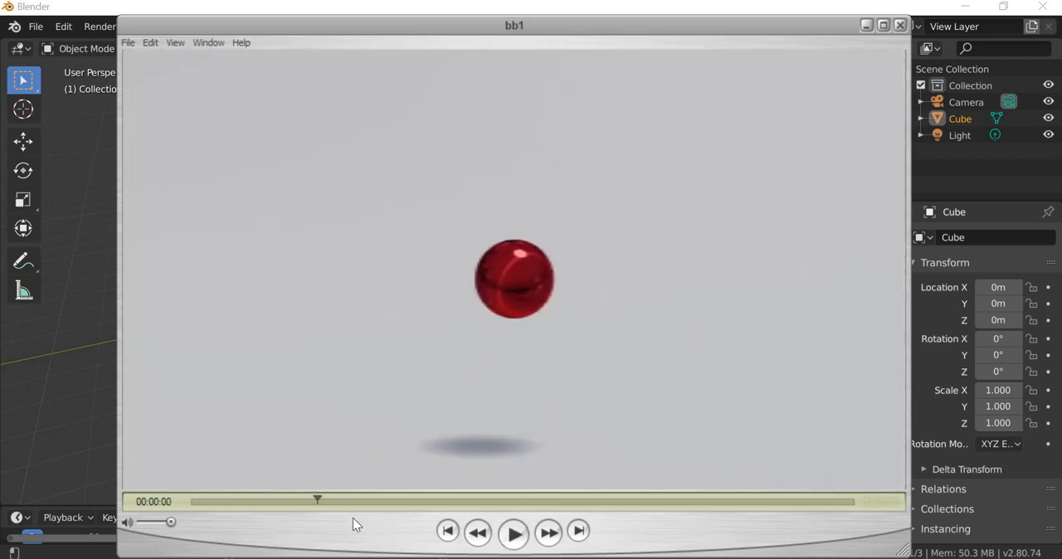
Step: Scrub back through the ball's first bounce and replay the reference clip, closing the player when done
drag(303, 505, 278, 515)
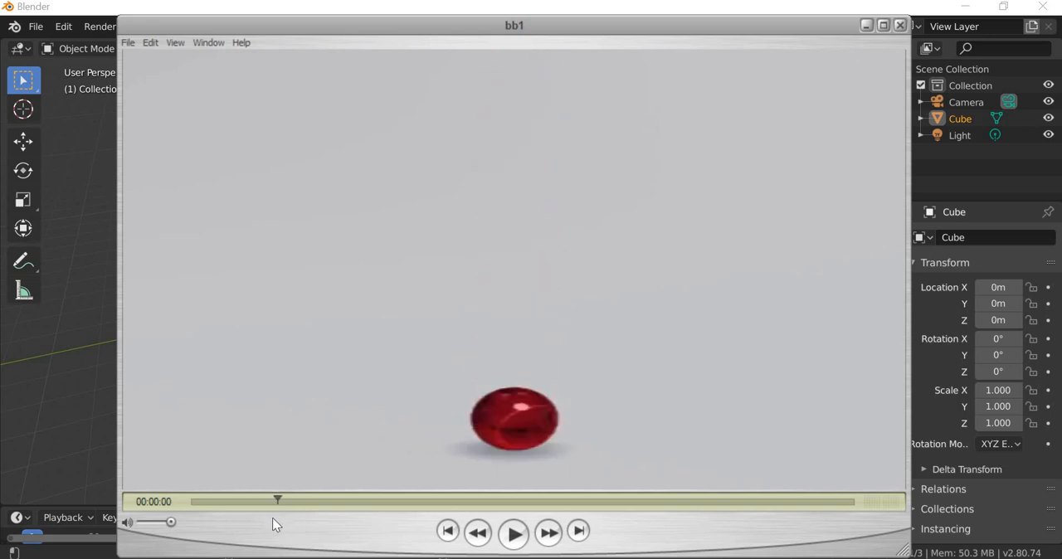
drag(281, 522, 214, 555)
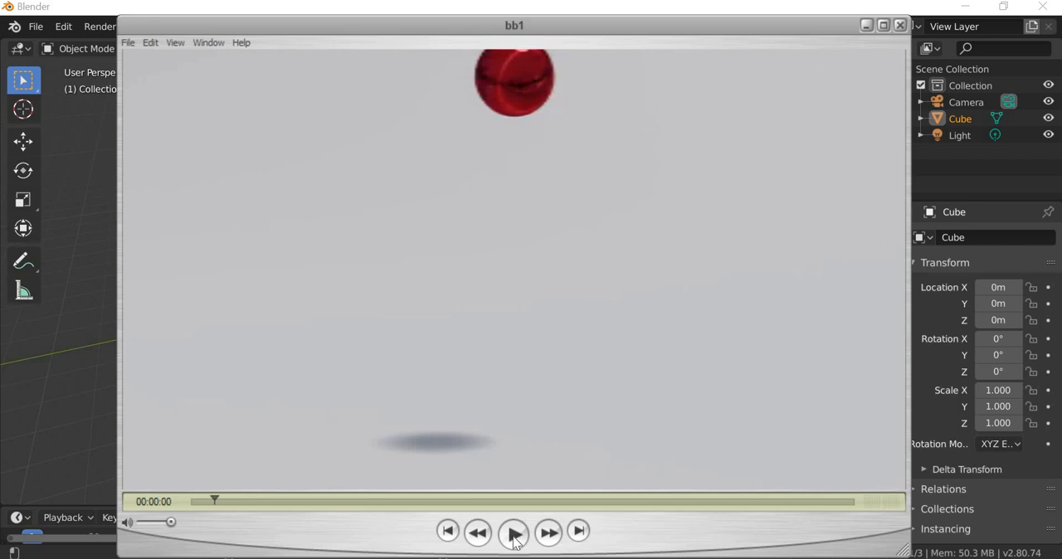
click(515, 541)
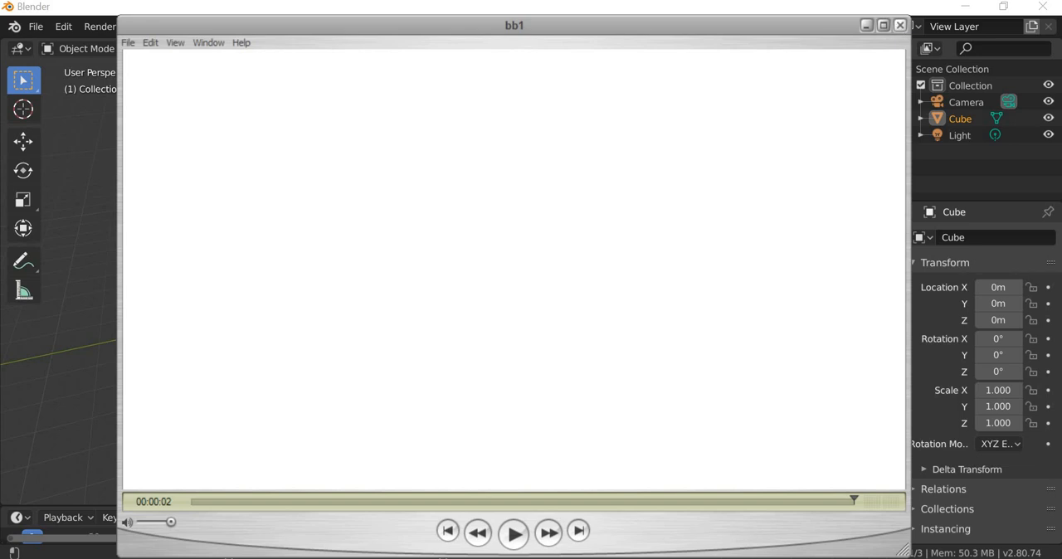
click(899, 24)
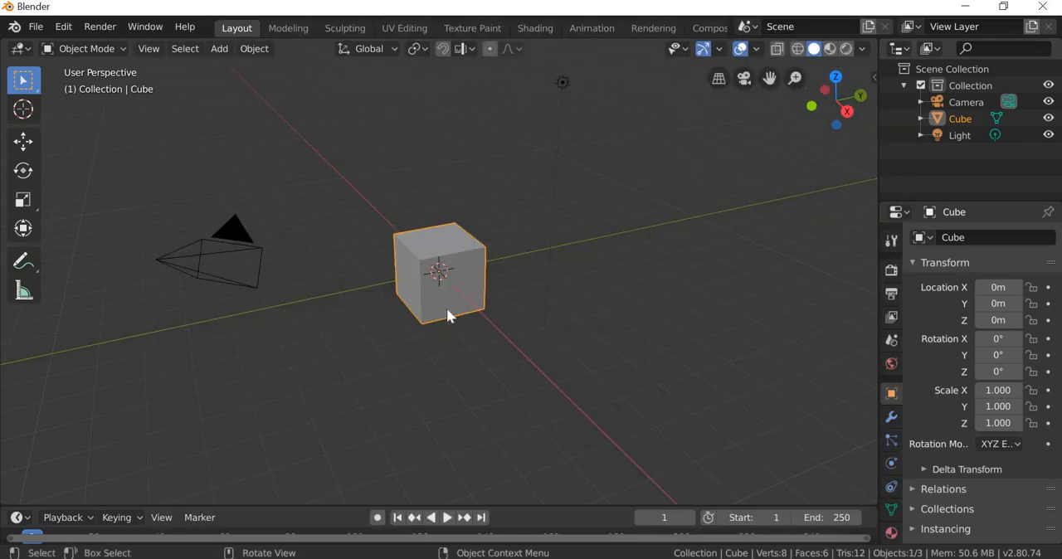
Step: Replace the default cube with a plane at the origin, scaled up uniformly to about 5.69
key(Delete)
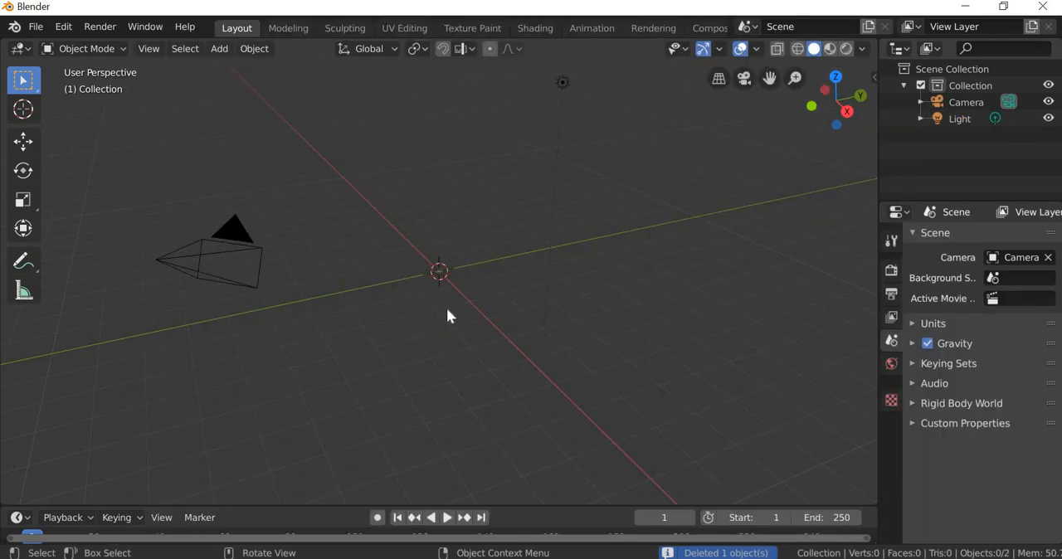
click(220, 48)
mouse_move(340, 67)
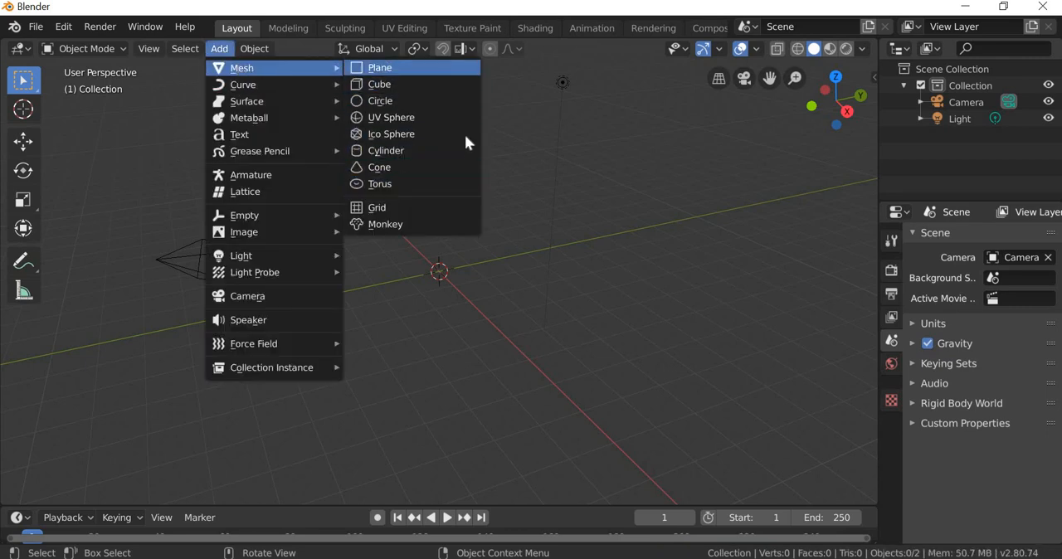
click(382, 67)
click(26, 204)
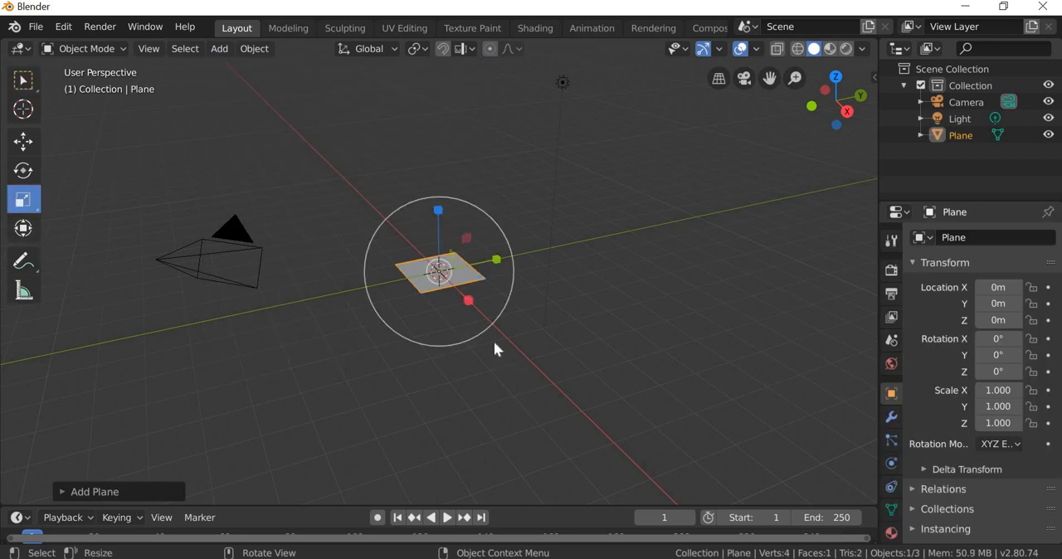
drag(493, 325, 722, 141)
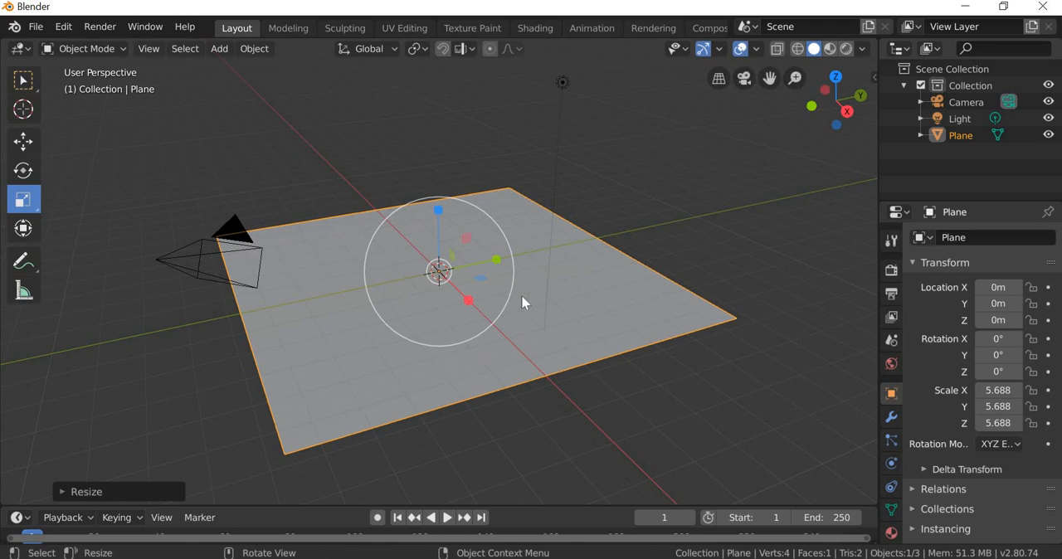
Step: Add a UV sphere with 32 segments, 16 rings and a 1 m radius at the plane's centre
click(220, 52)
mouse_move(249, 70)
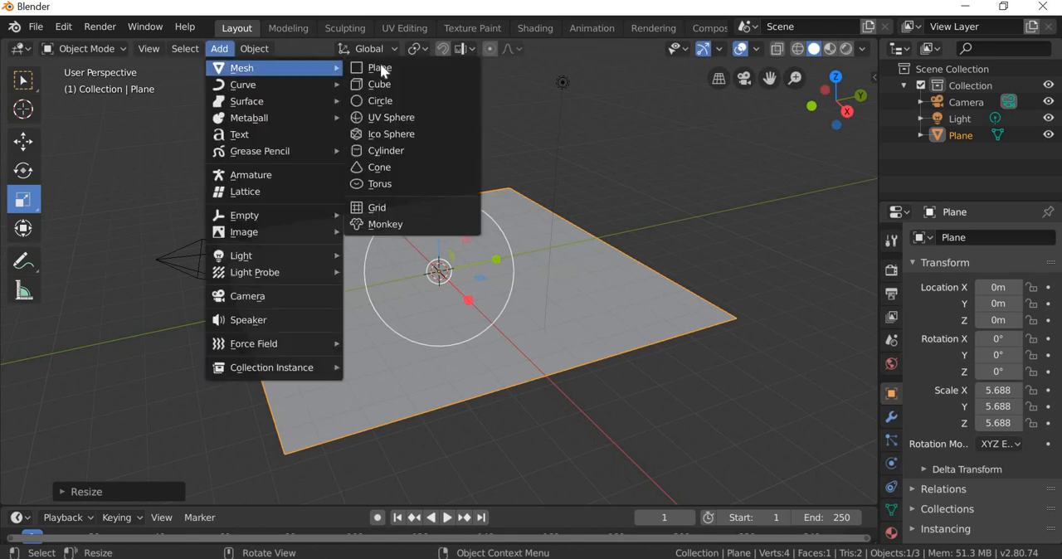
click(390, 117)
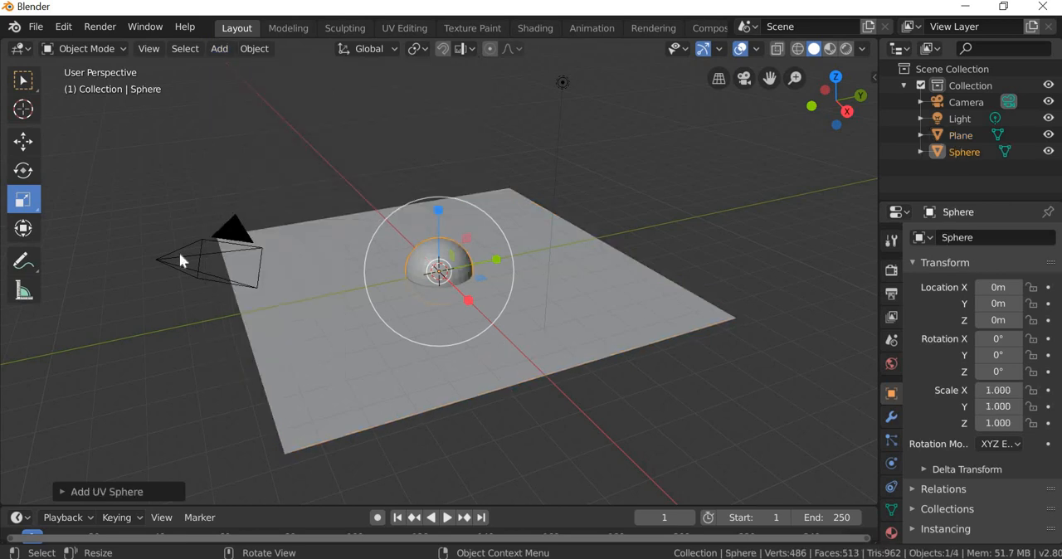
click(24, 142)
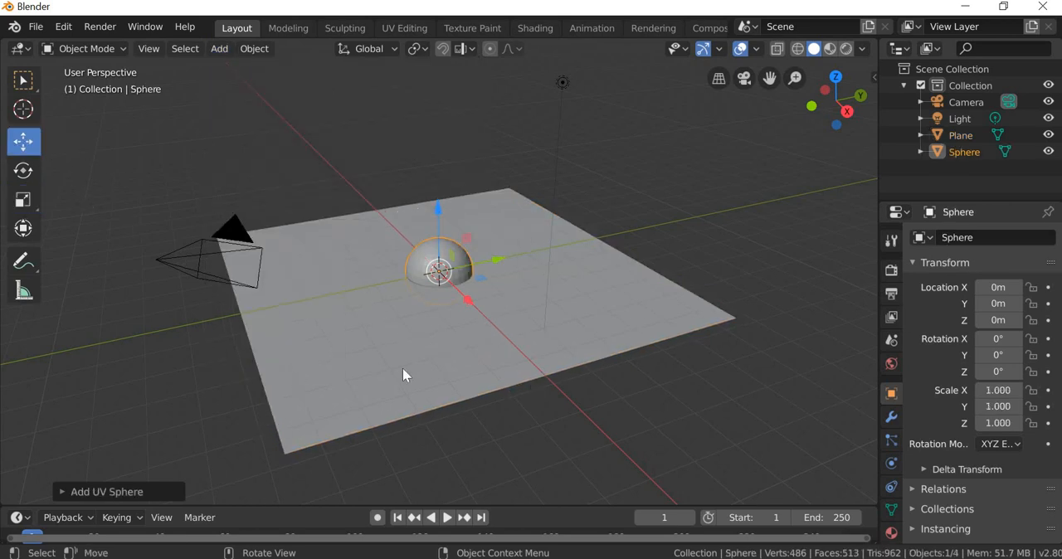
click(108, 492)
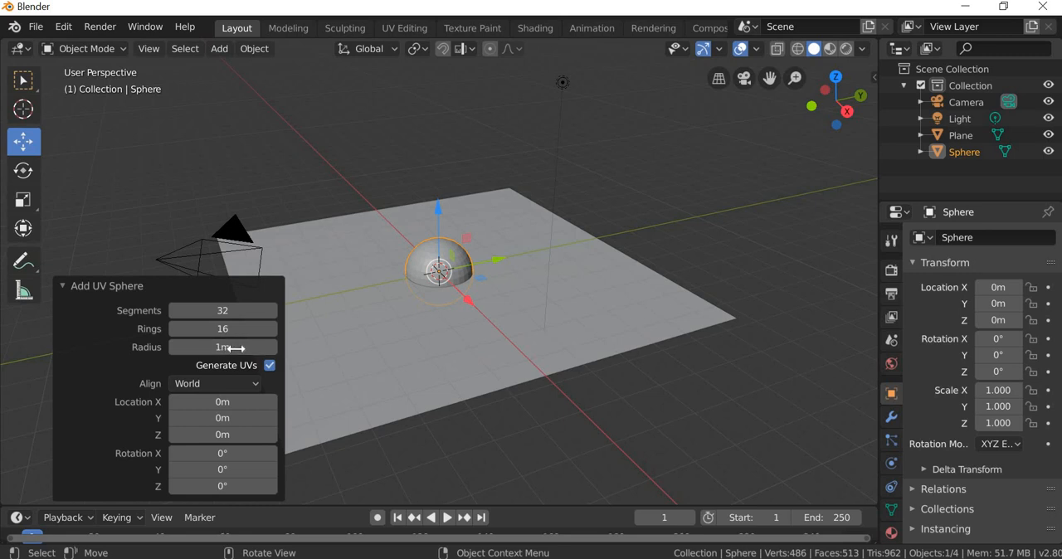
click(706, 387)
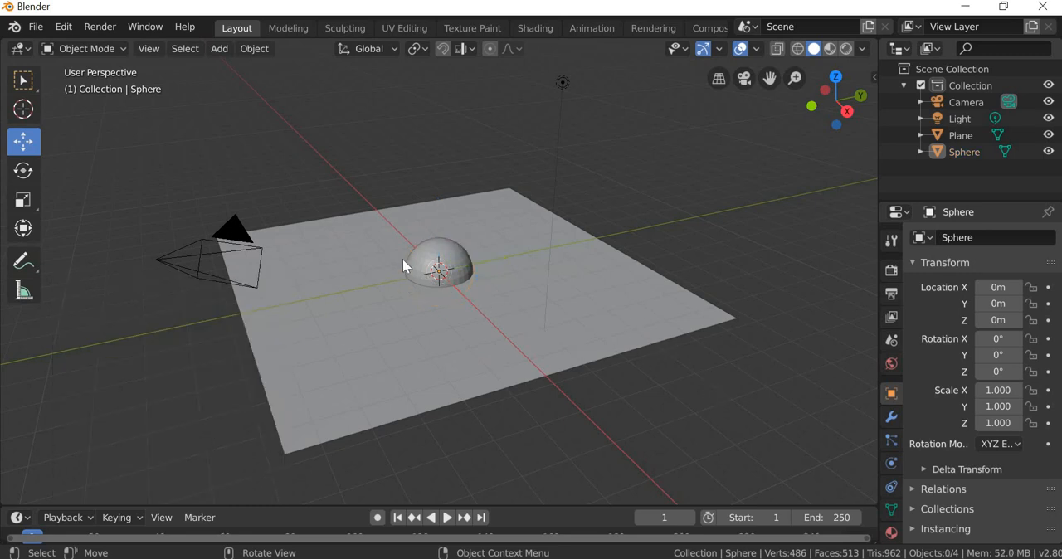
Step: Raise the sphere along Z out of the plane and set its Z location to exactly 1 m
click(446, 261)
scroll(447, 260, up, 4)
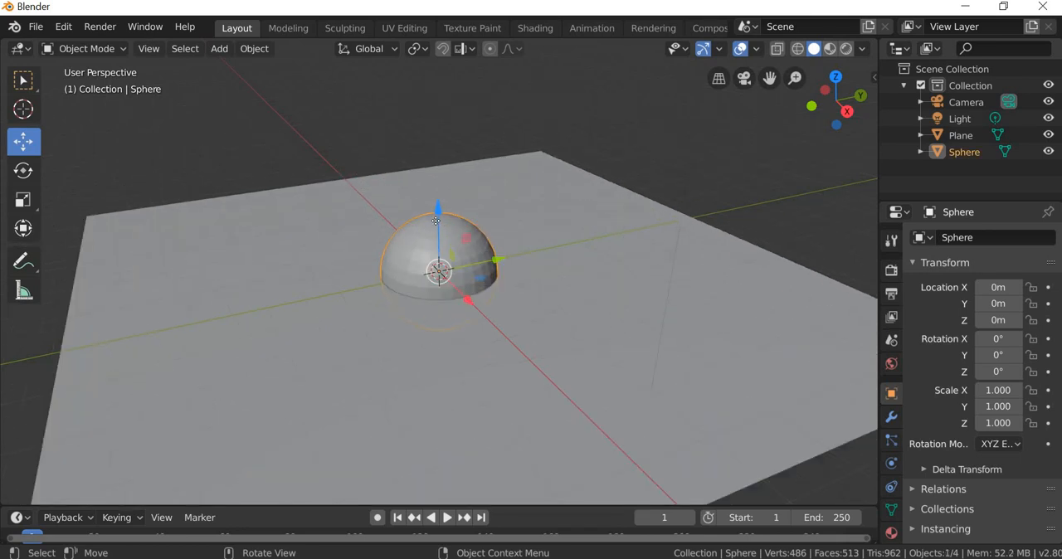
key(g)
key(z)
click(448, 160)
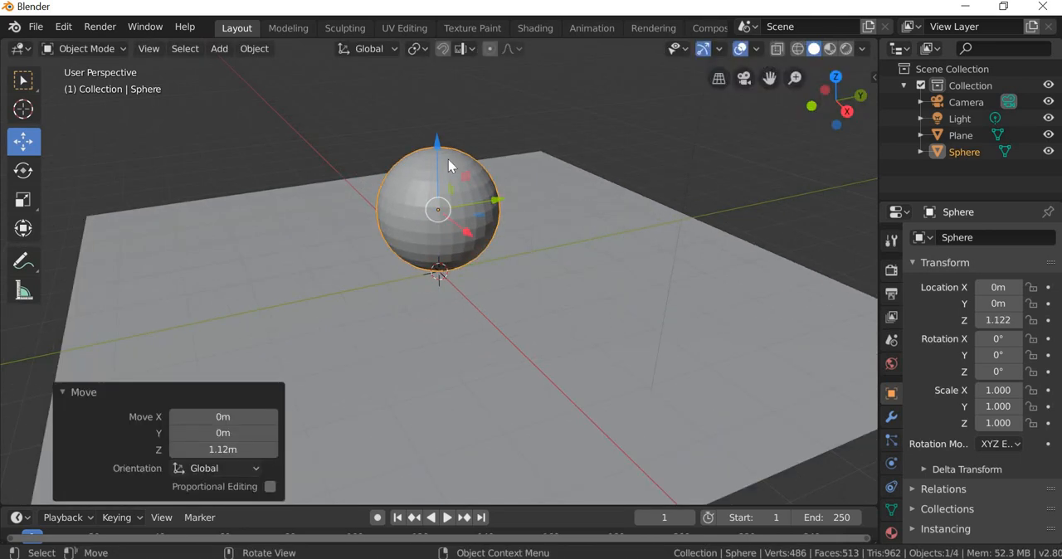
key(n)
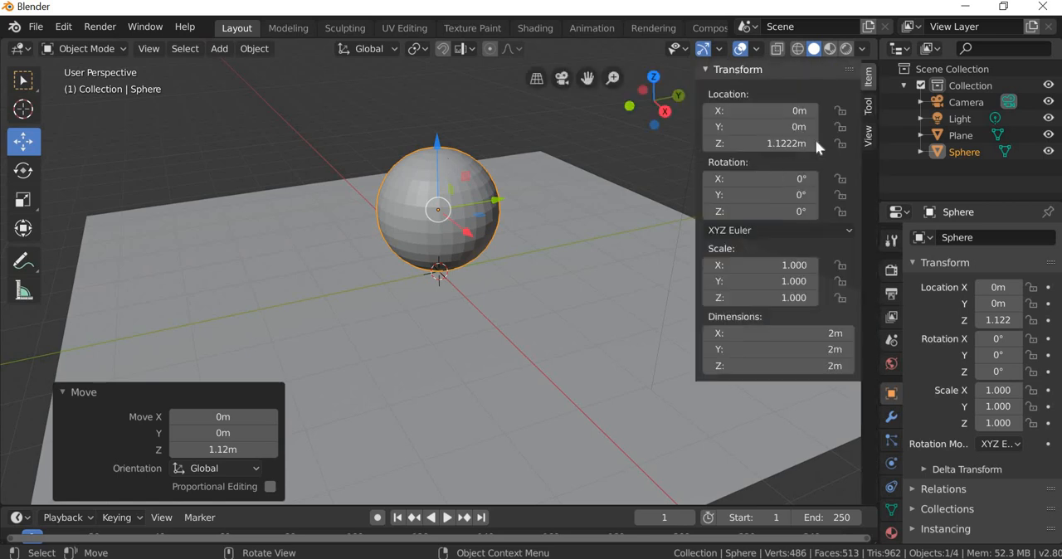
key(n)
drag(875, 82, 896, 99)
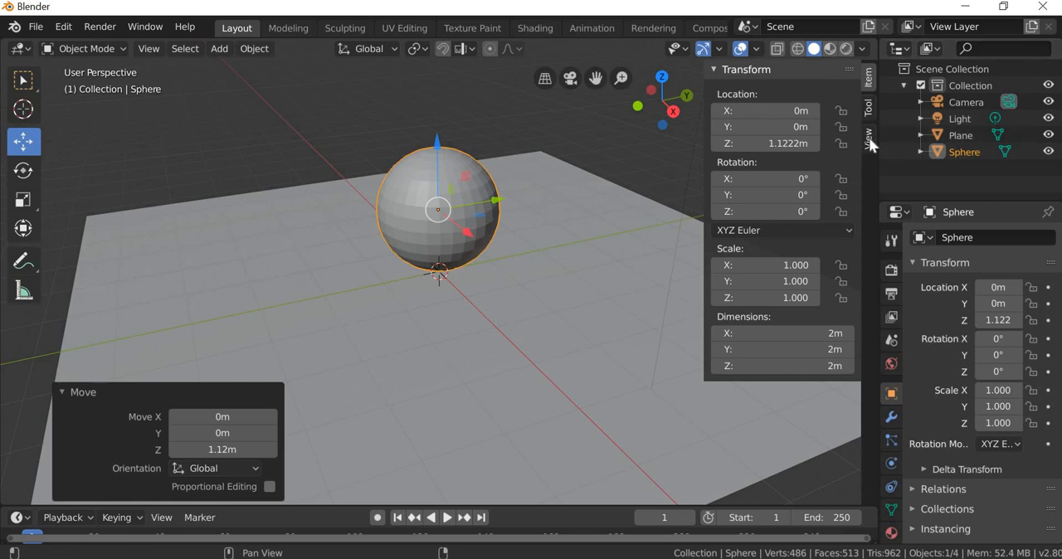
double_click(792, 146)
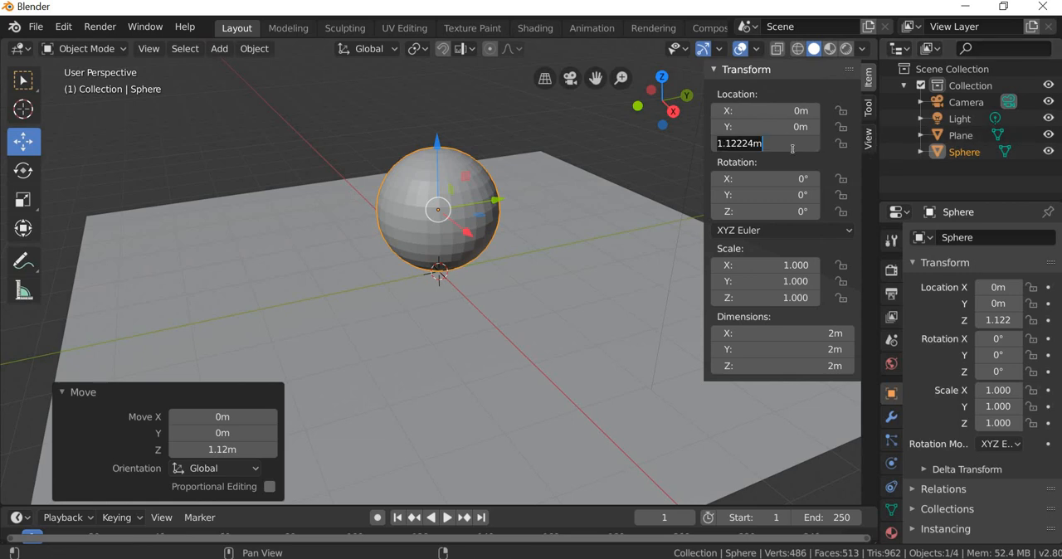
text(1)
key(Return)
middle_drag(523, 274, 699, 232)
key(n)
Step: Switch to the Animation workspace and set the scene's end frame to 100
middle_drag(547, 325, 469, 341)
scroll(512, 324, down, 2)
scroll(470, 341, down, 1)
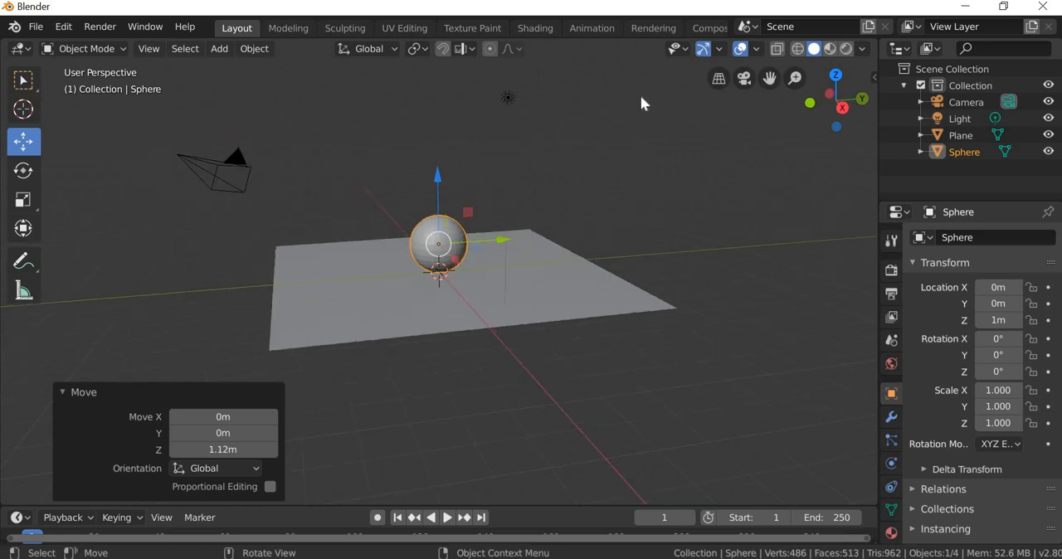
click(605, 30)
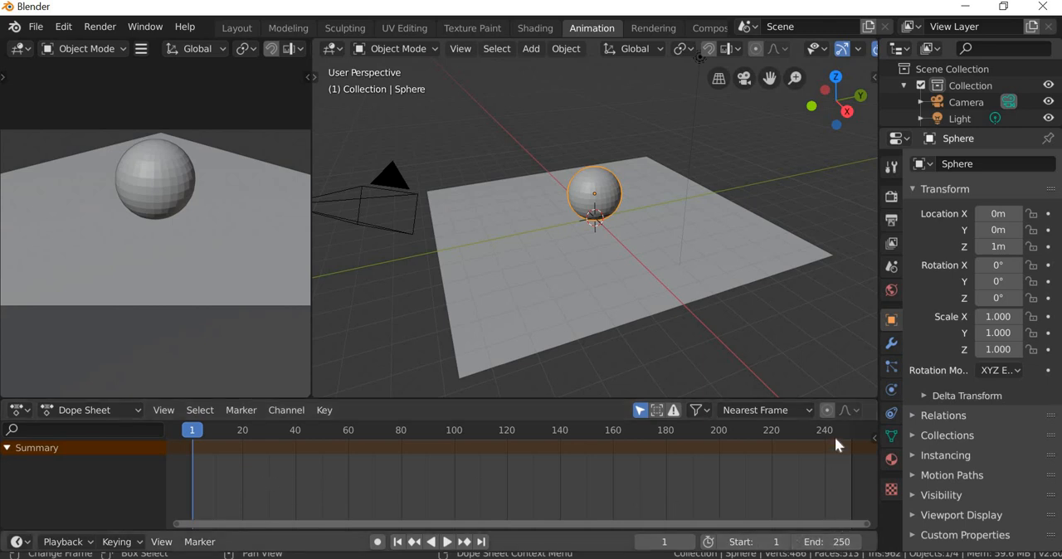
click(844, 543)
text(1)
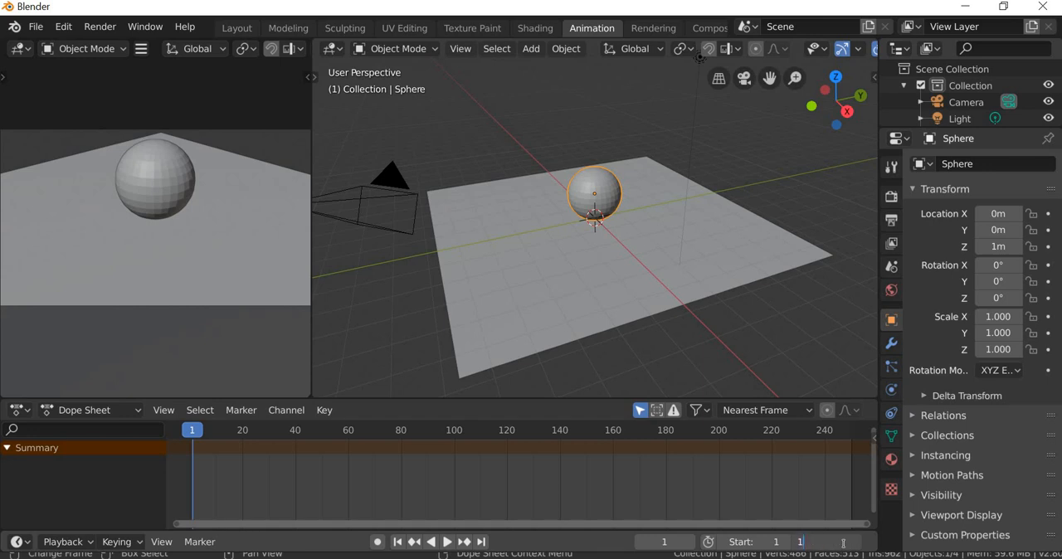
text(00)
key(Return)
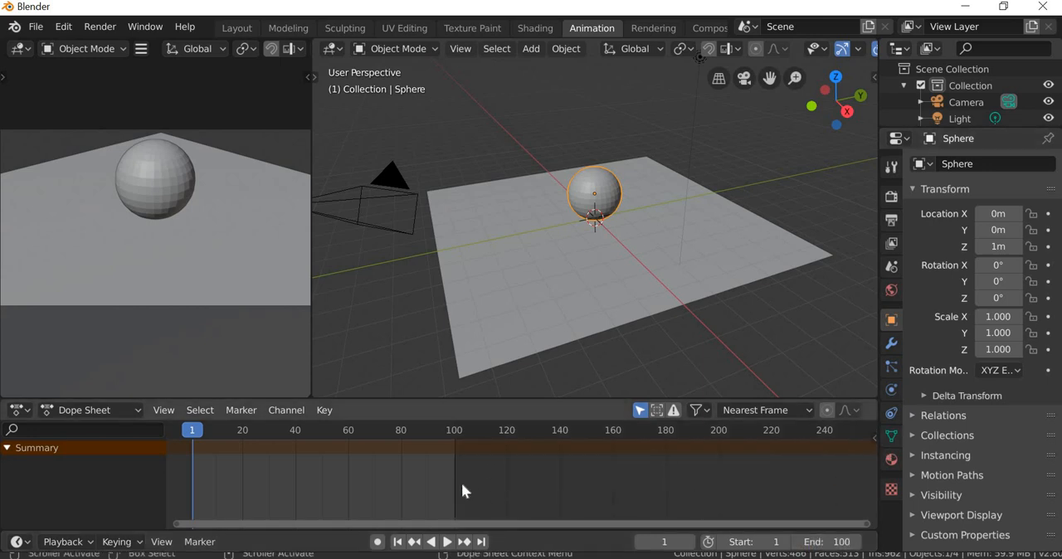
Step: Play back the timeline with the whole 1 to 100 frame range in view, stopping partway through
scroll(462, 489, up, 2)
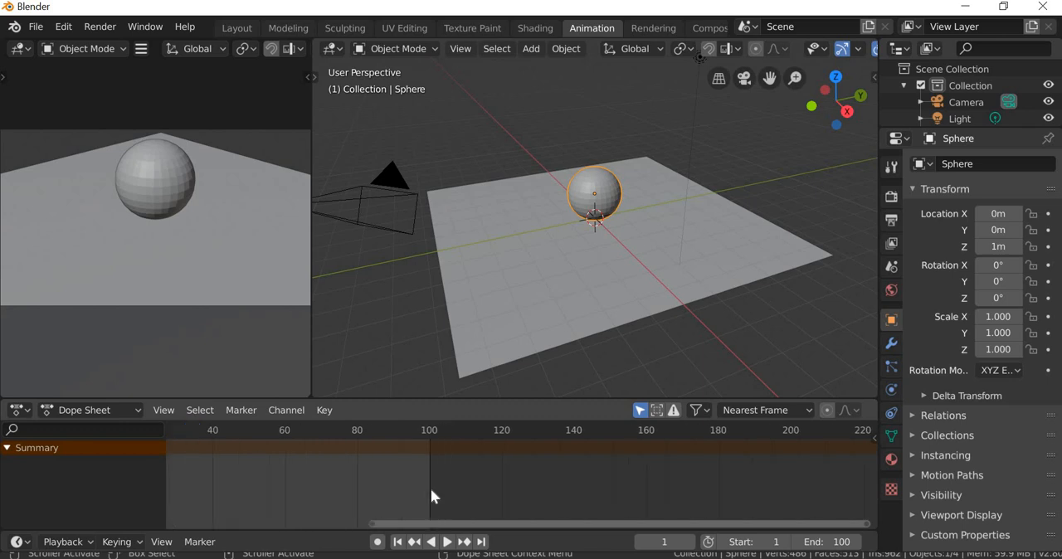
middle_drag(413, 486, 451, 488)
scroll(451, 489, up, 2)
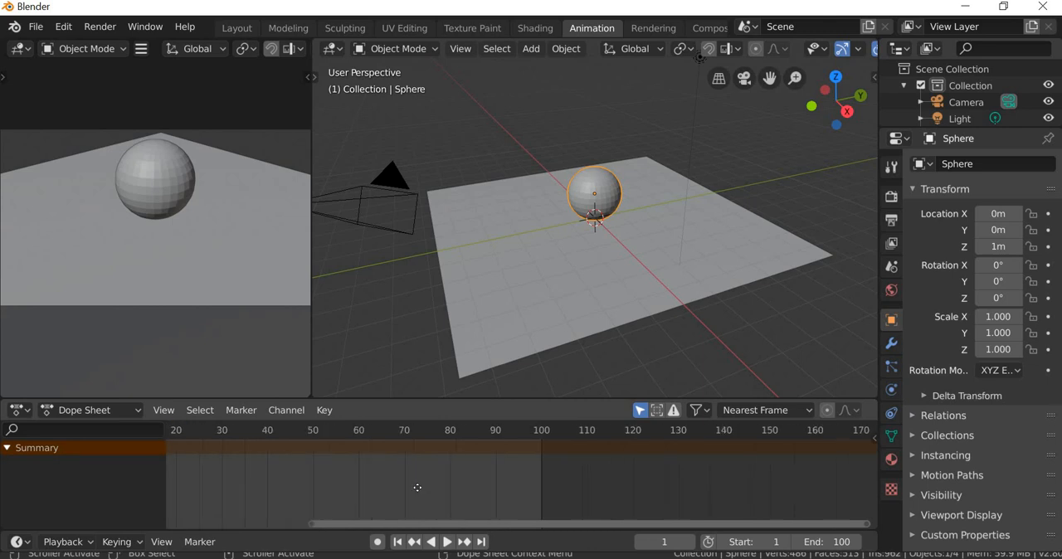
middle_drag(537, 481, 657, 474)
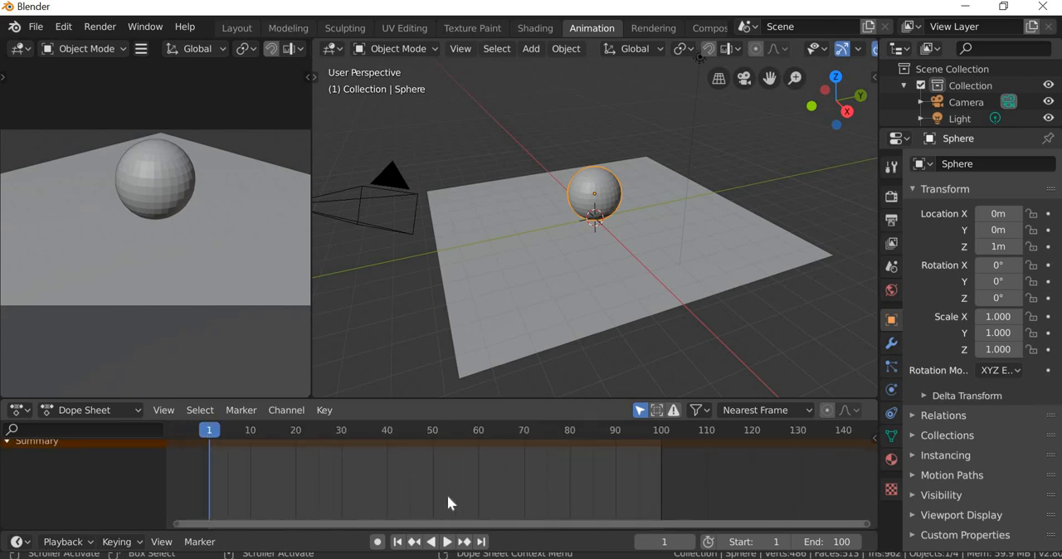
scroll(447, 494, up, 3)
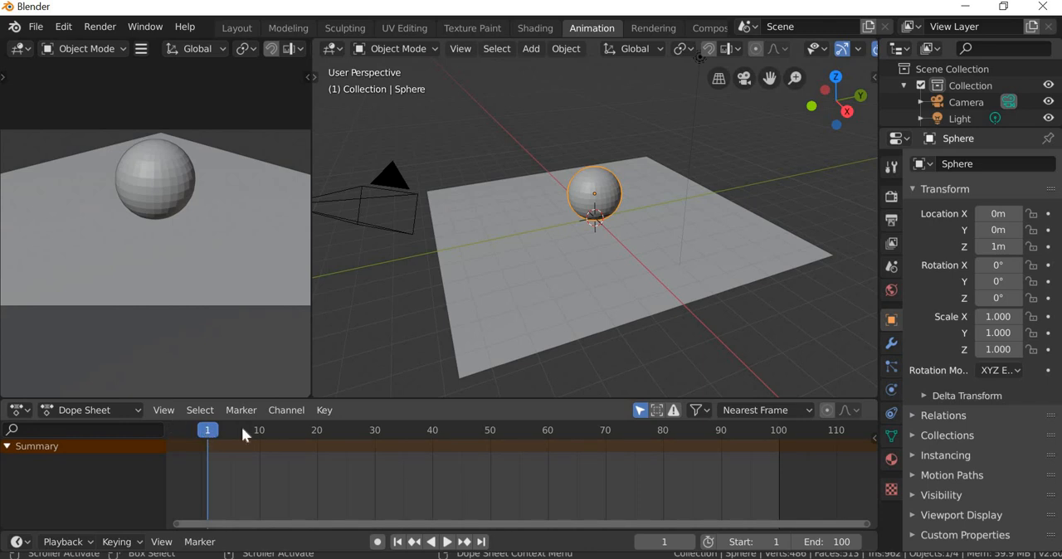
key(space)
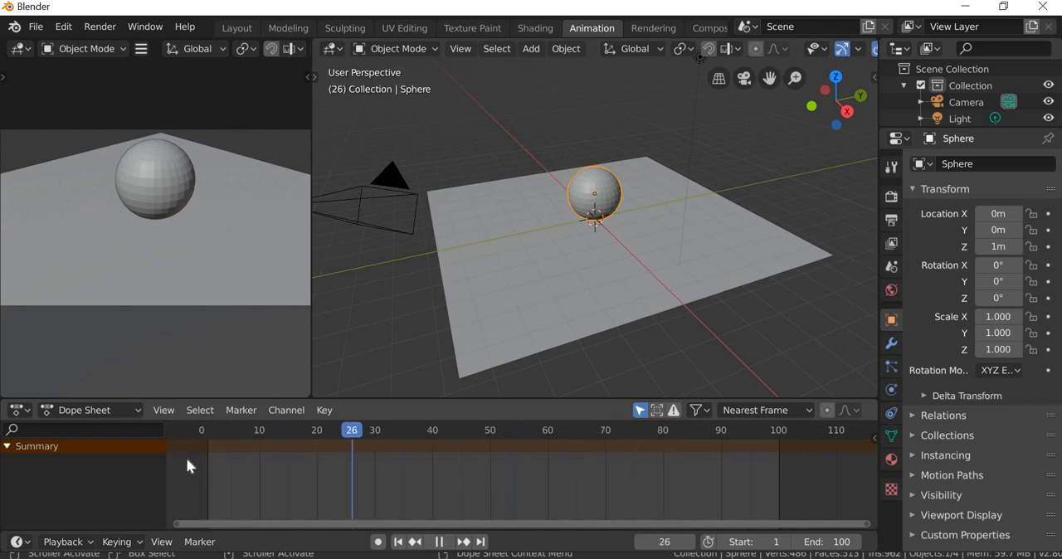
key(Escape)
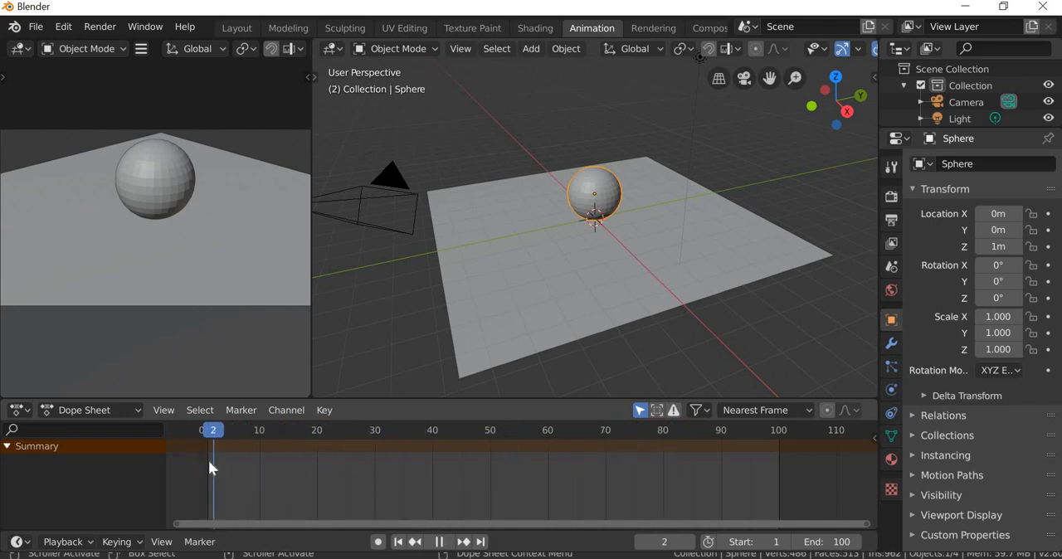
click(447, 542)
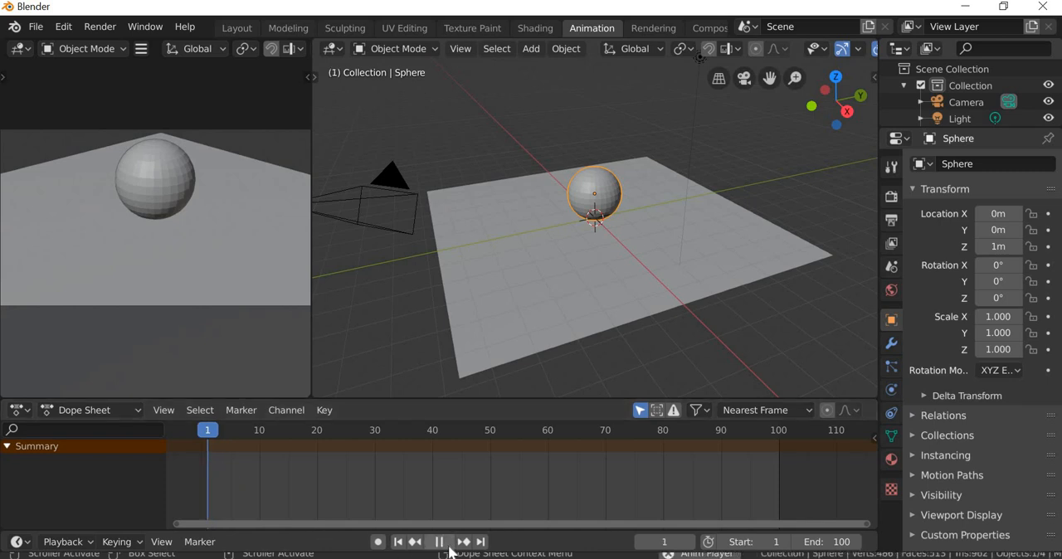
key(space)
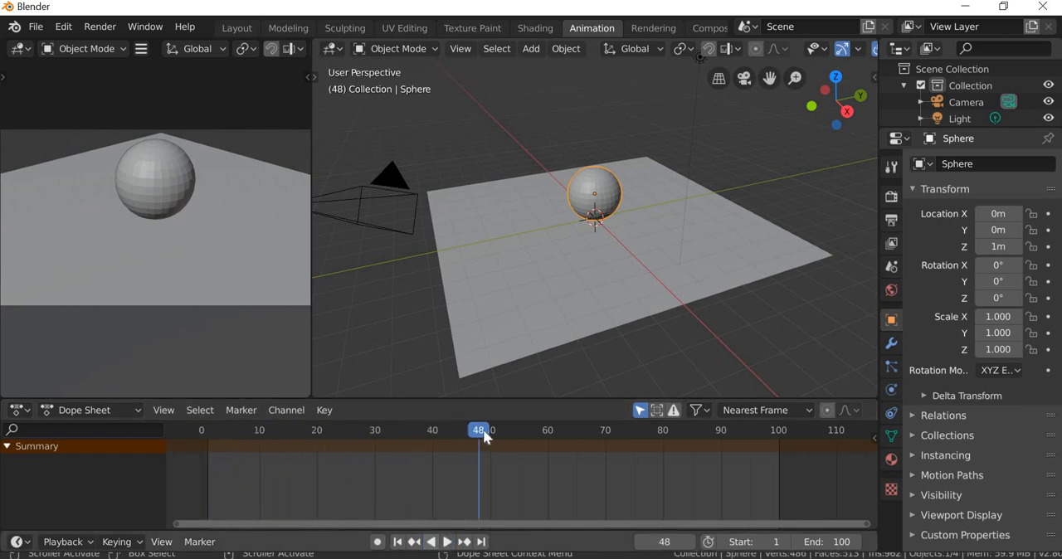
Step: Return to frame 1 and reselect the sphere, viewing the plane from a lower angle
drag(324, 446, 211, 465)
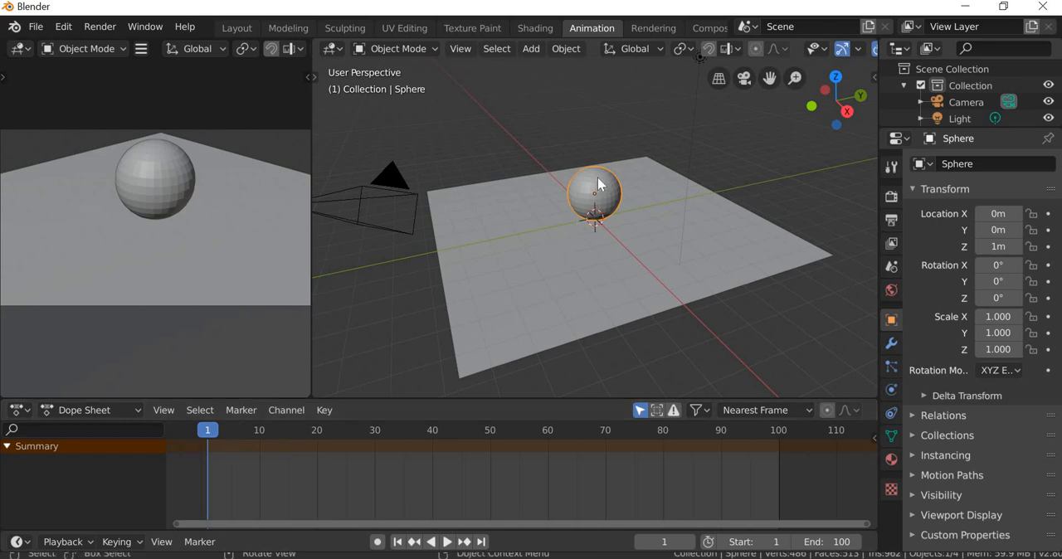
click(657, 348)
middle_drag(667, 353, 630, 318)
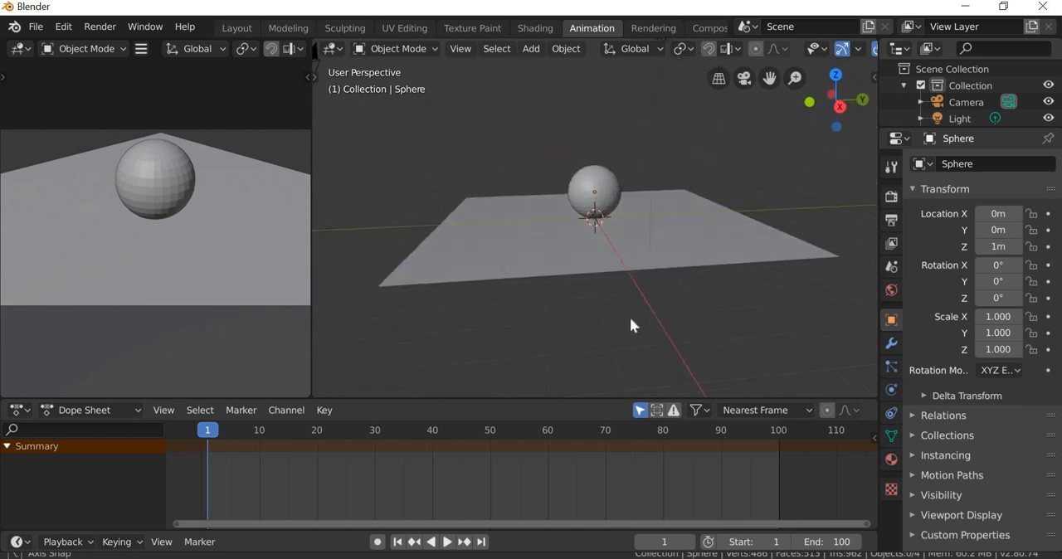
scroll(629, 318, up, 2)
click(599, 193)
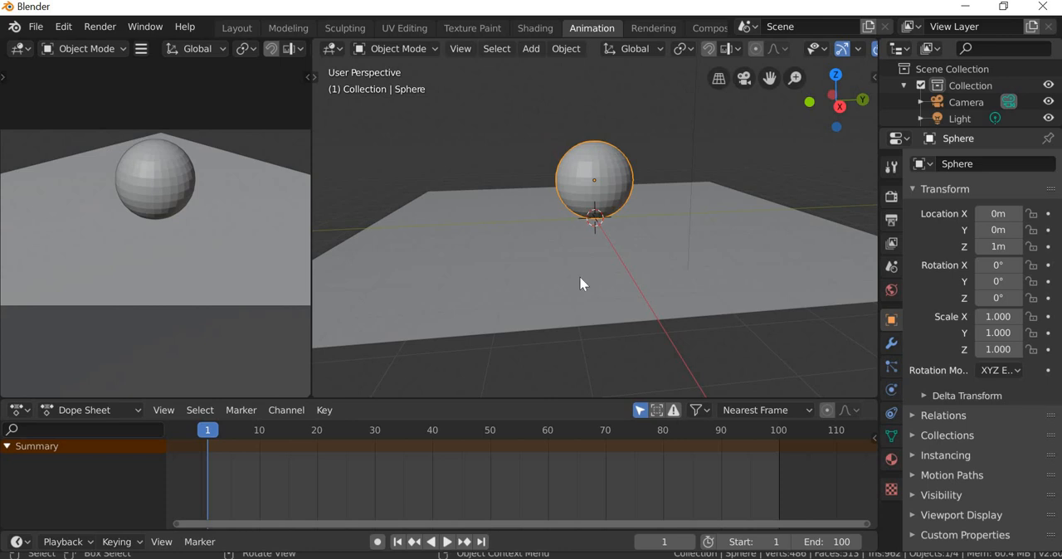
scroll(580, 283, down, 2)
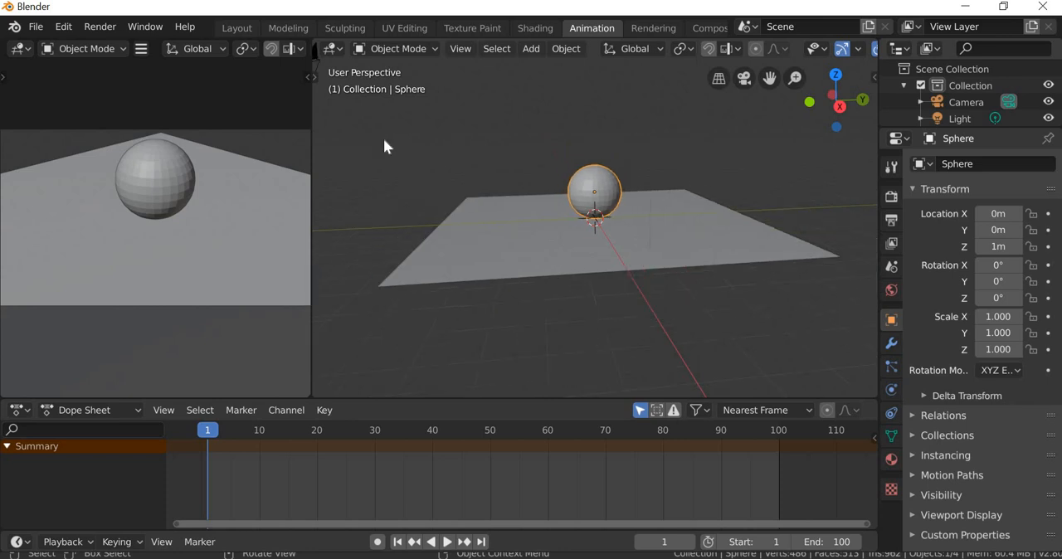
Step: Lift the sphere along Z above the plane with the Move tool to a height of about 3.39 m
drag(317, 75, 351, 151)
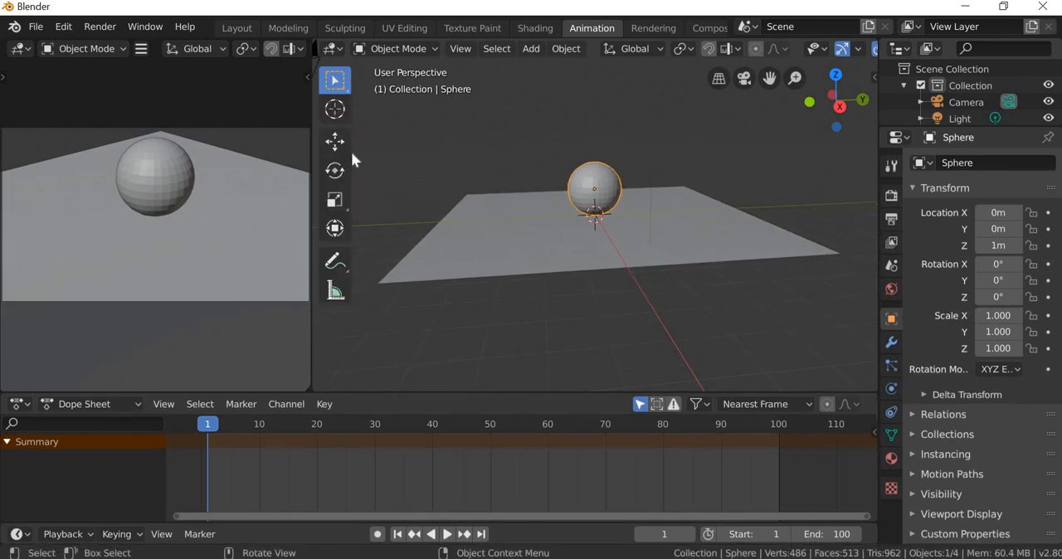
click(336, 141)
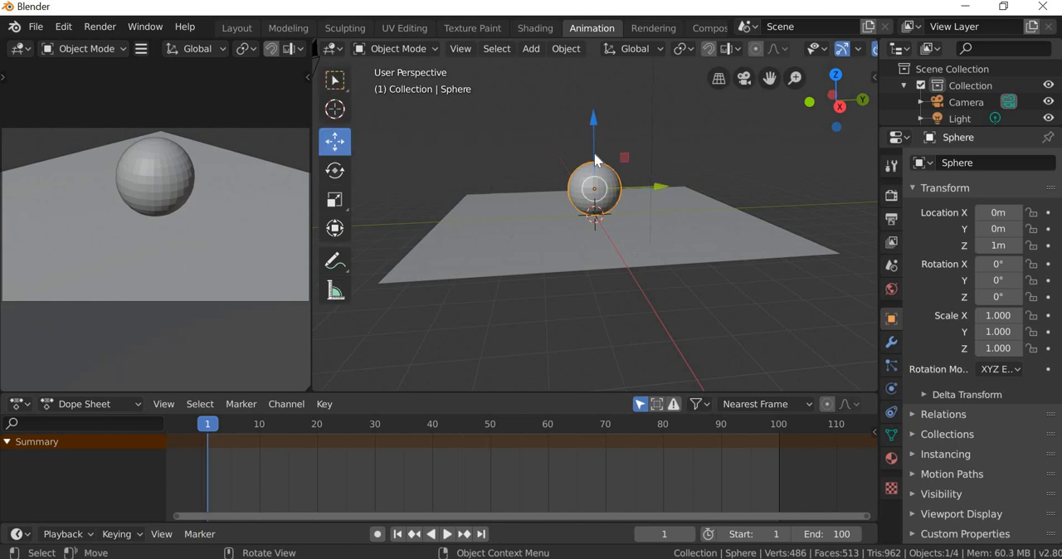
drag(594, 139, 594, 139)
drag(590, 90, 589, 75)
Step: Set the sphere's Z location to exactly 8 m and frame both the sphere and the plane in the viewport
key(n)
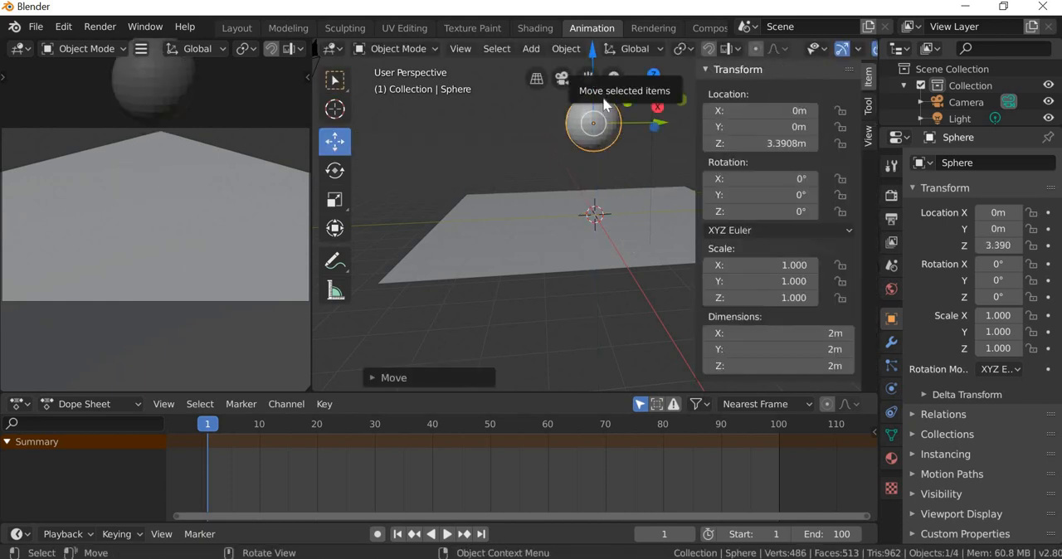
click(778, 148)
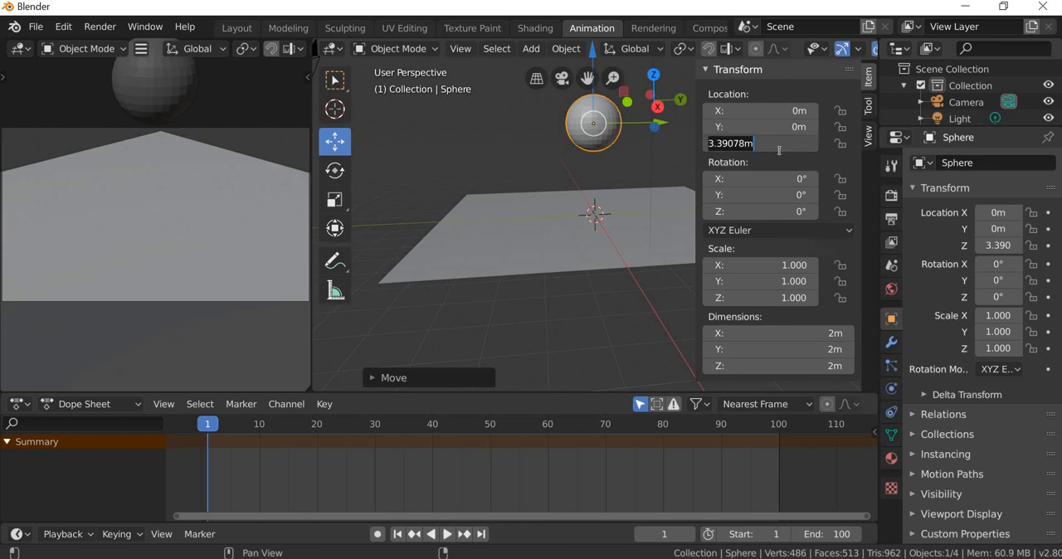
text(8)
key(Return)
scroll(531, 236, down, 3)
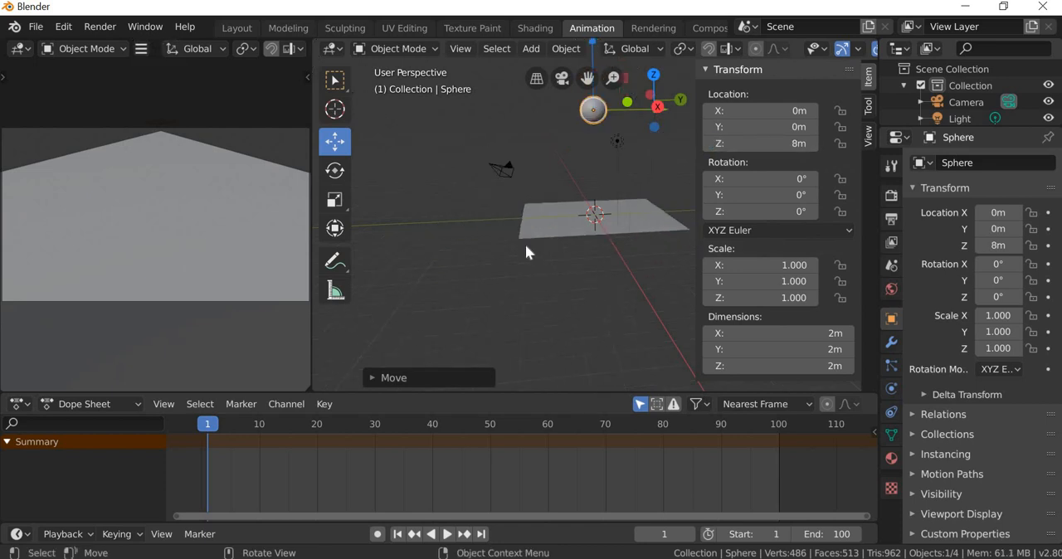
middle_drag(526, 244, 586, 86)
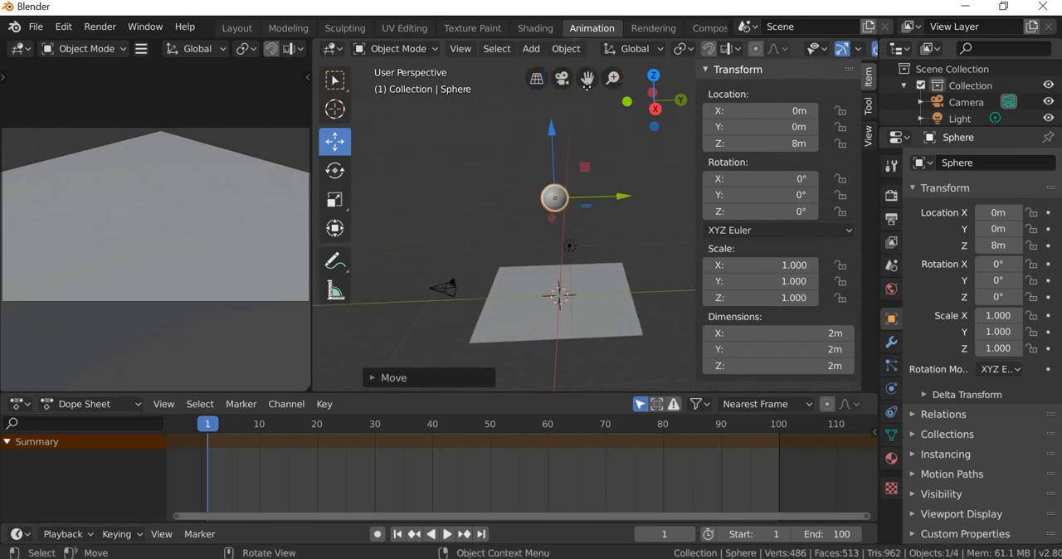
mouse_move(586, 85)
mouse_down()
mouse_move(571, 120)
mouse_move(587, 85)
mouse_up()
shift+middle_drag(541, 303, 520, 282)
scroll(531, 299, up, 2)
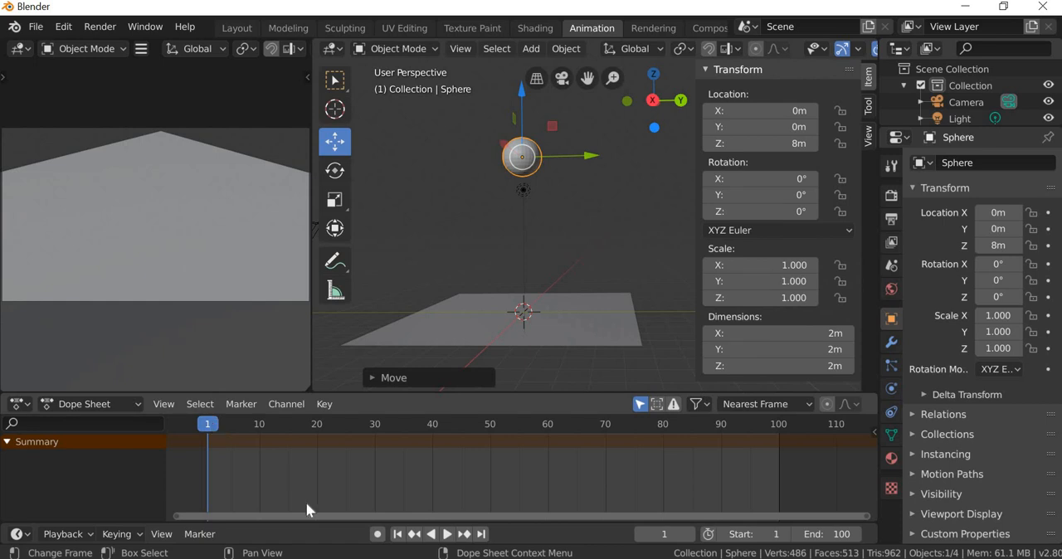
Step: Turn on automatic keyframing and cancel a trial move of the sphere along Z
click(377, 535)
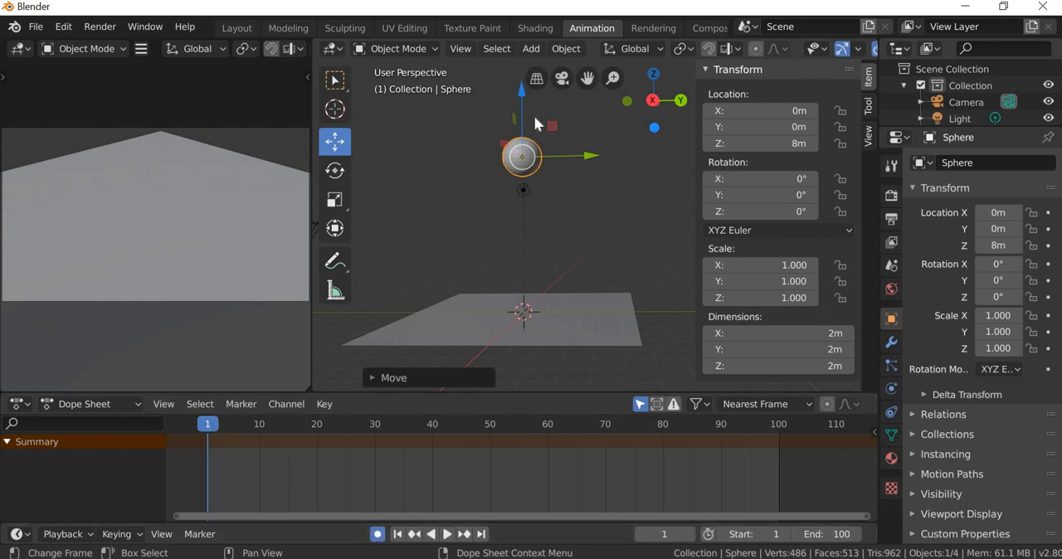
drag(522, 114, 523, 91)
right_click(523, 83)
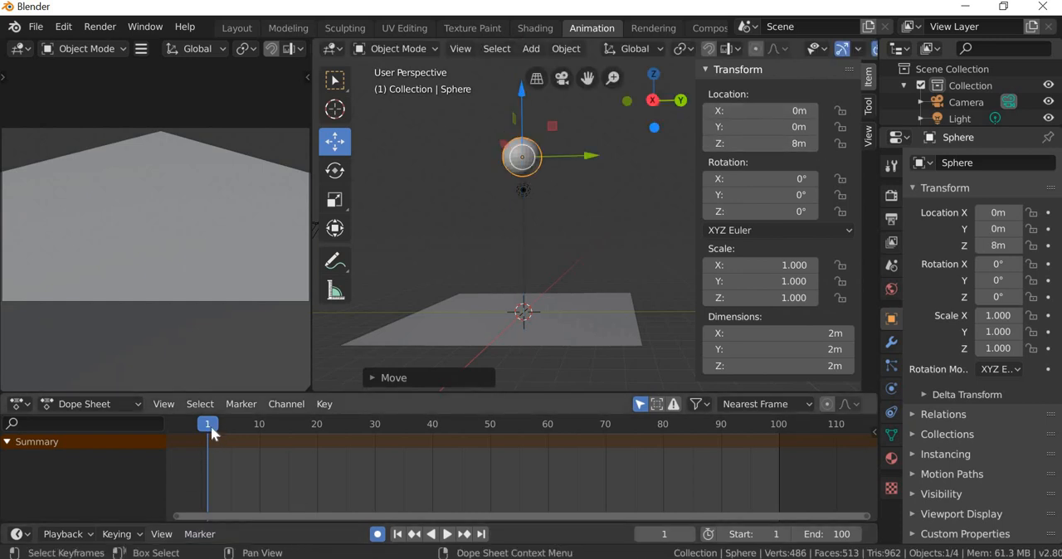
Step: Try to key the sphere's landing by setting its Z location to 1 m at frame 10
drag(243, 440, 261, 440)
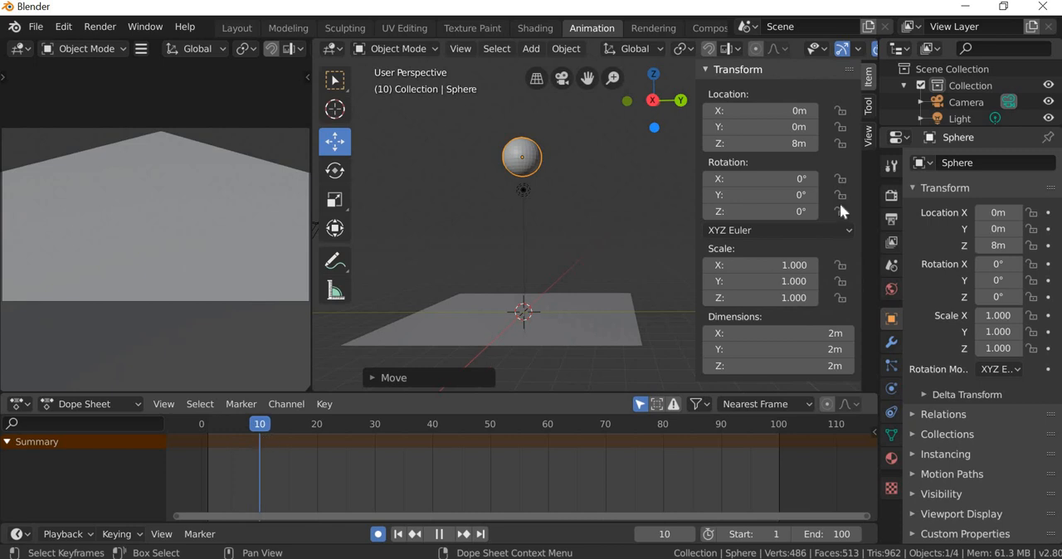
click(801, 143)
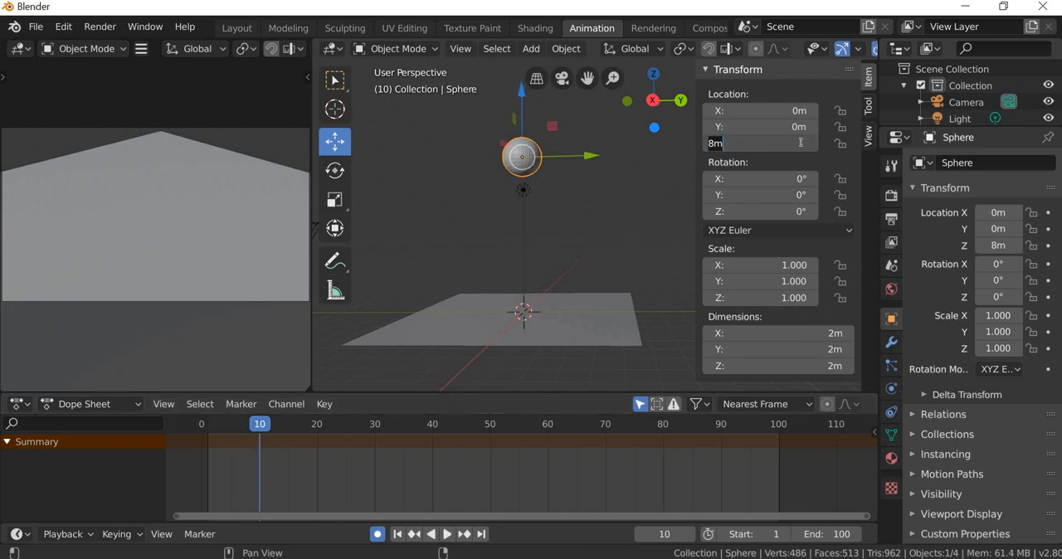
text(1)
key(Return)
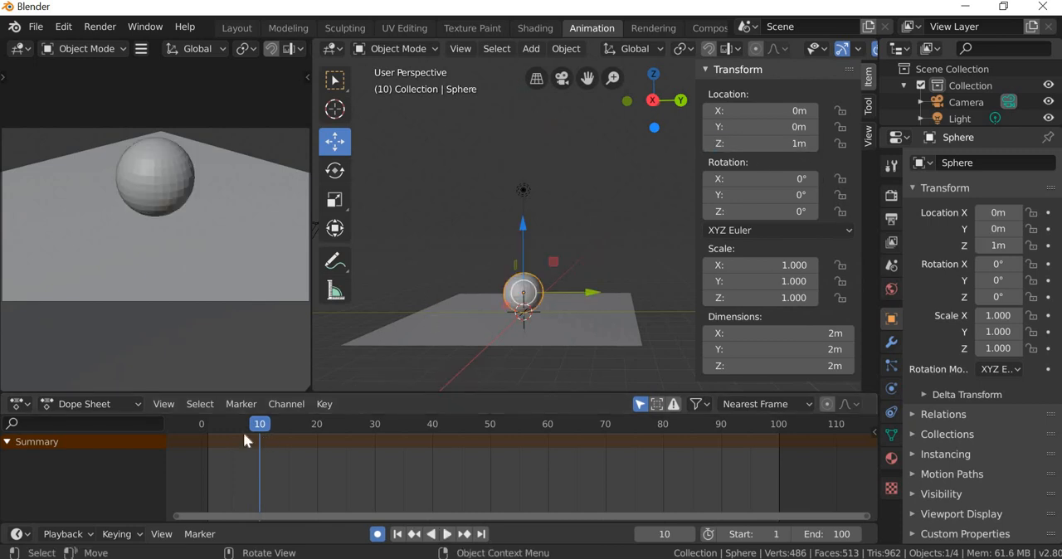
key(shift+ctrl+space)
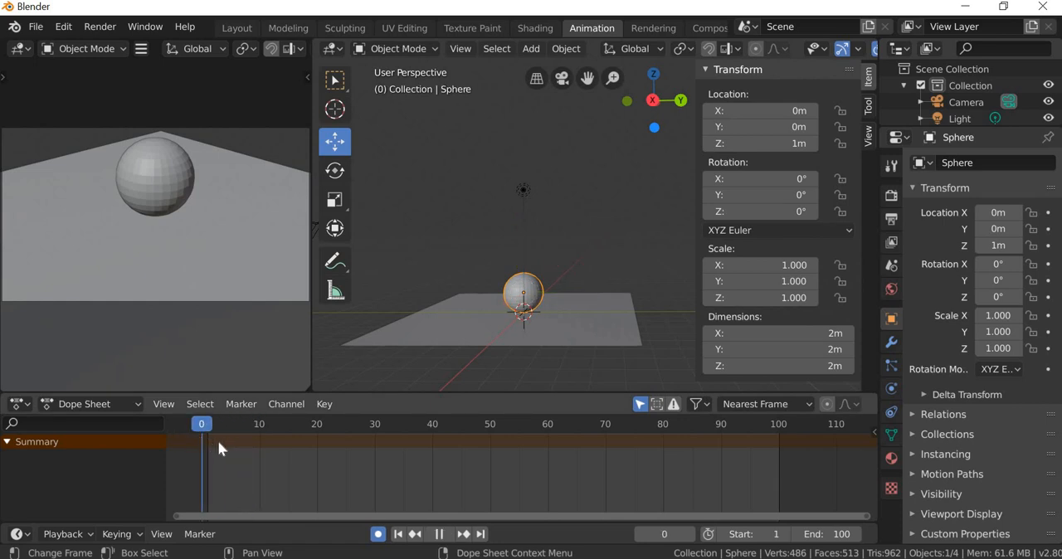
Step: At frame 1, set the sphere's Z location to 8 m and insert a Location keyframe
drag(218, 440, 205, 442)
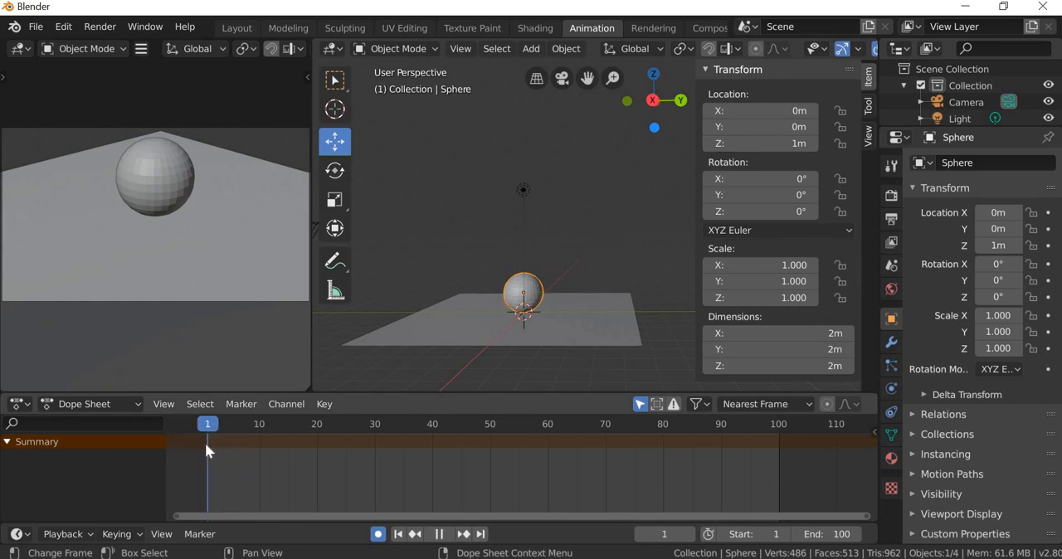
click(799, 144)
text(8)
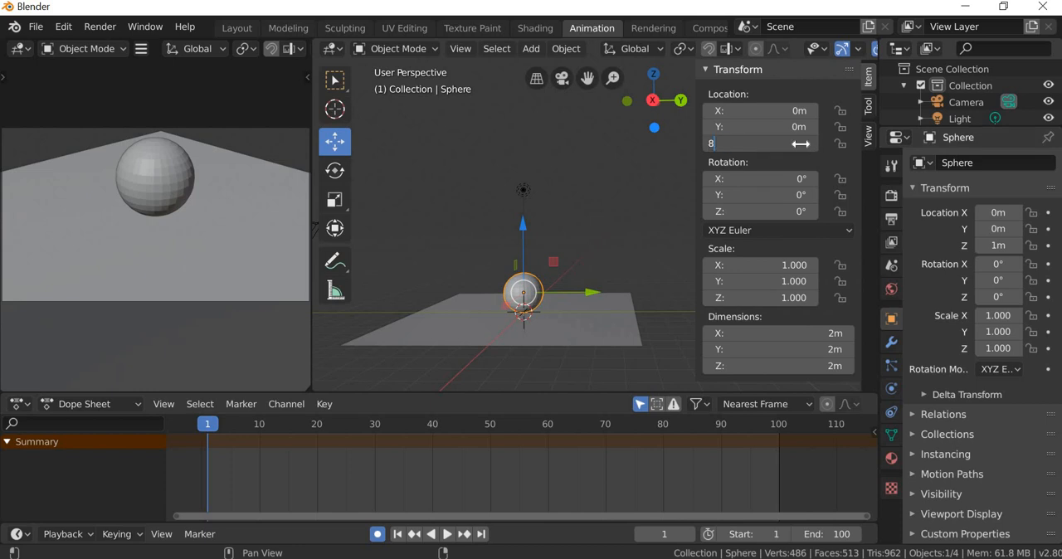
key(Return)
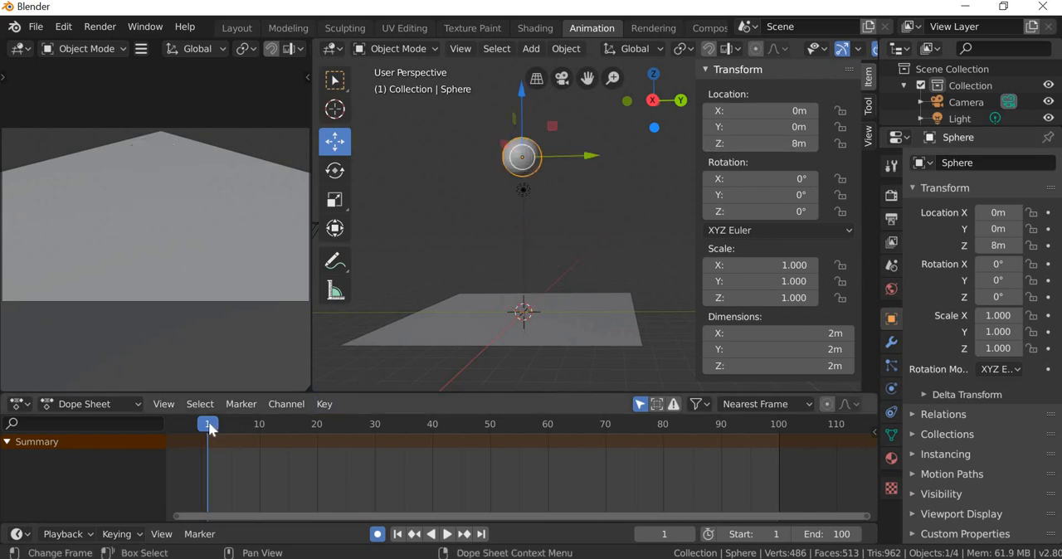
mouse_move(210, 429)
mouse_down()
mouse_move(259, 434)
mouse_move(208, 430)
mouse_up()
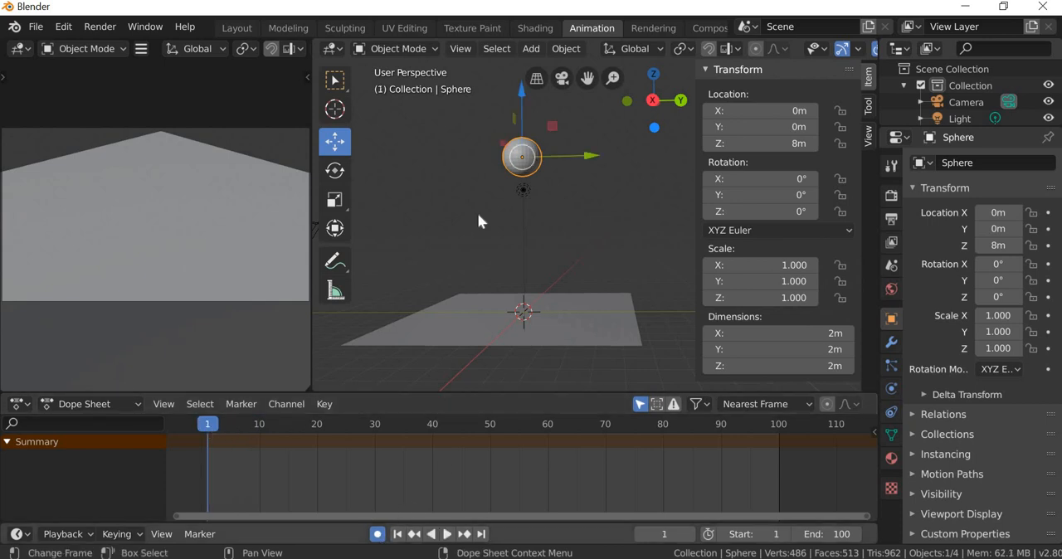
key(i)
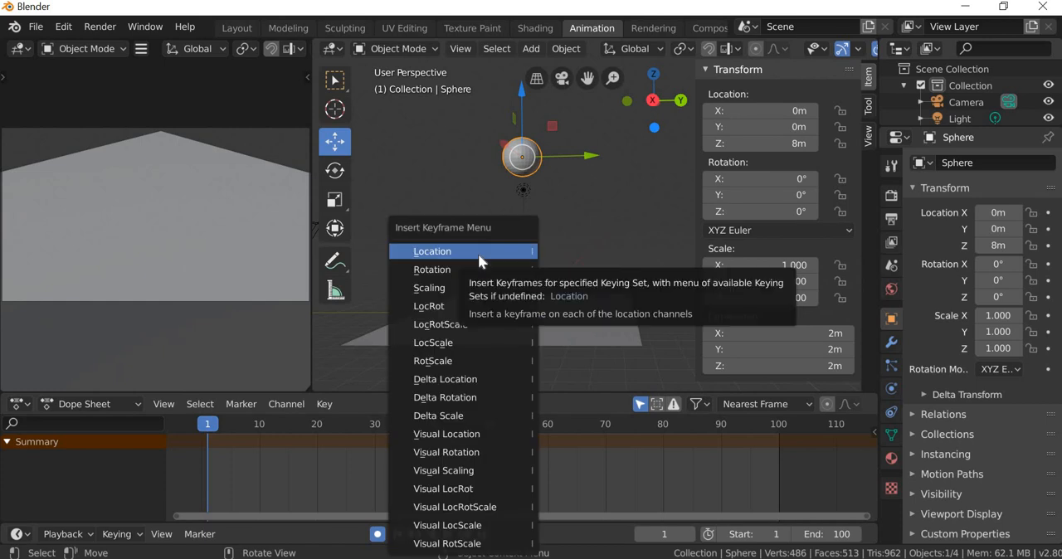
click(478, 253)
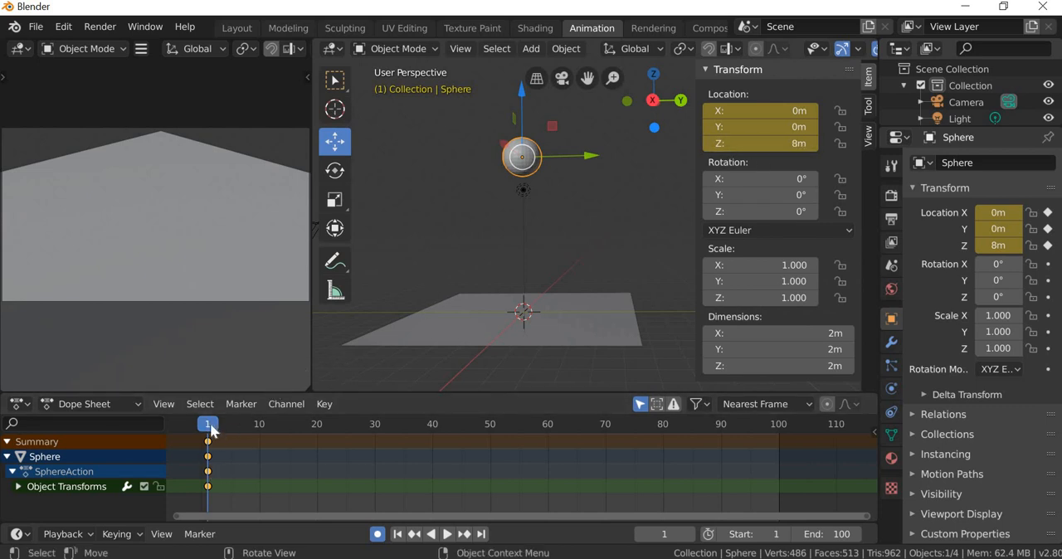
Step: Key the sphere's first ground contact at frame 10 with a Z location of 1 m, and scrub through the drop
drag(258, 430, 258, 432)
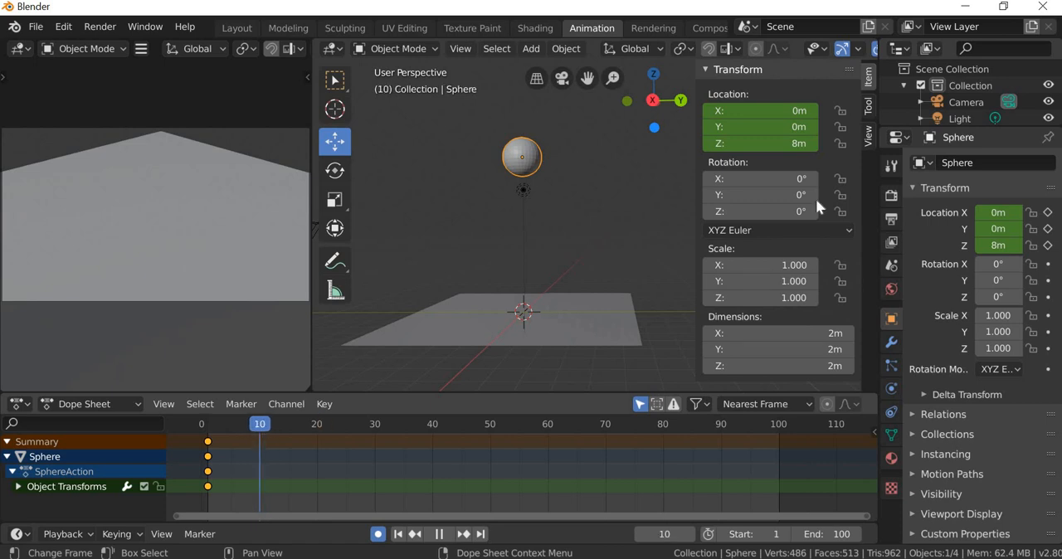
click(798, 144)
text(1)
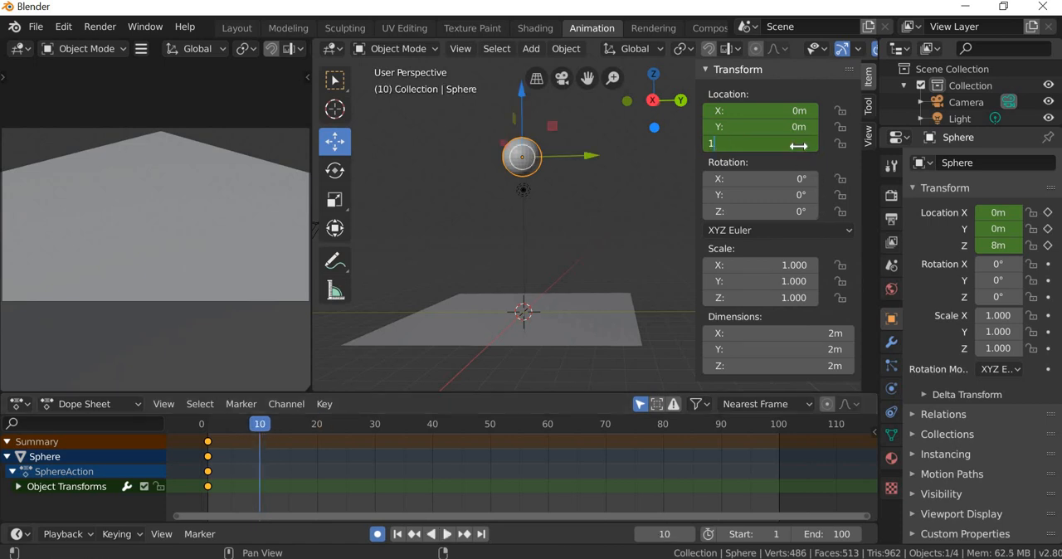
key(Return)
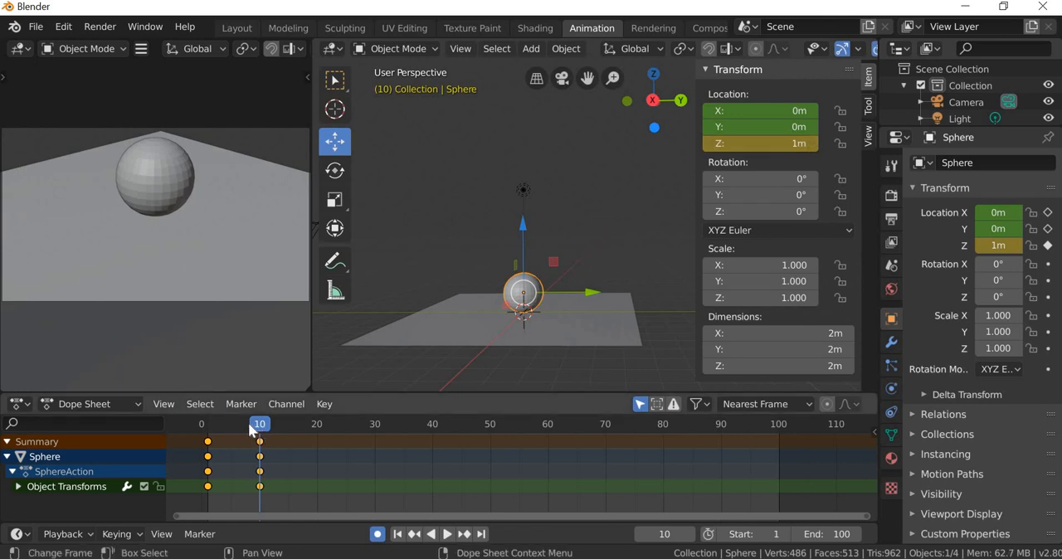
mouse_move(249, 430)
mouse_down()
mouse_move(214, 428)
mouse_move(260, 445)
mouse_up()
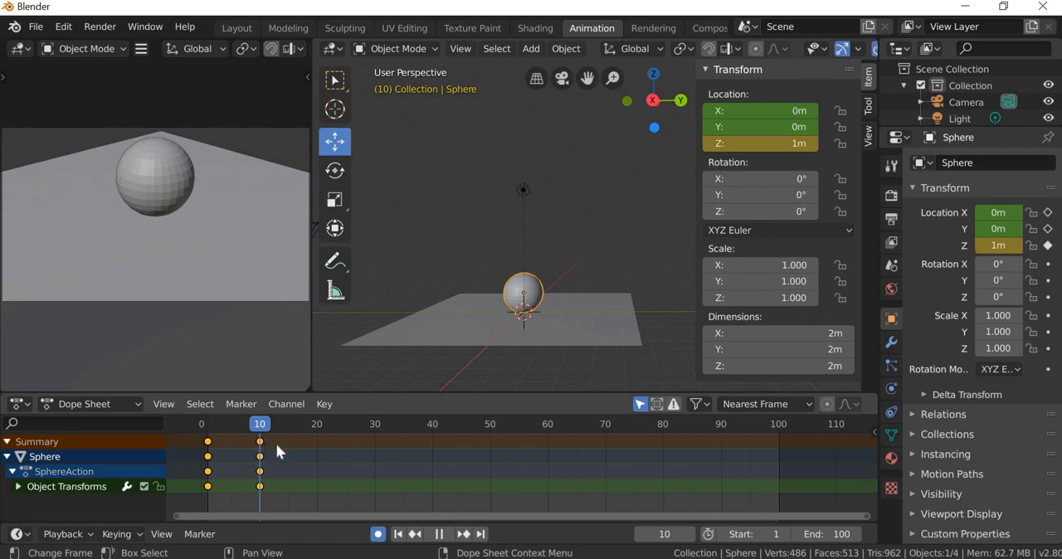
Step: Key the sphere's first rebound at frame 20 with a Z location of 6 m, and scrub through the bounce
drag(275, 443, 320, 460)
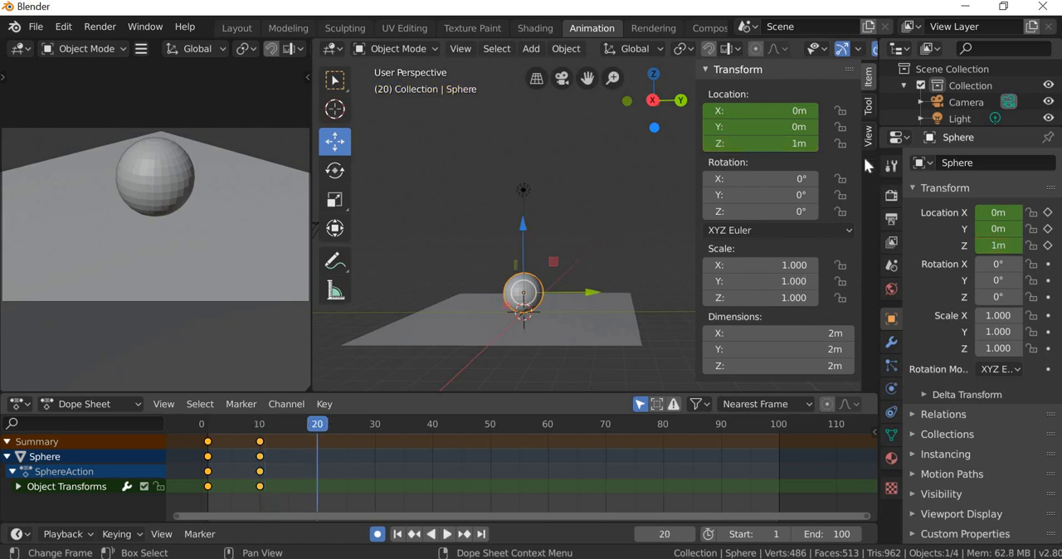
click(793, 144)
text(6)
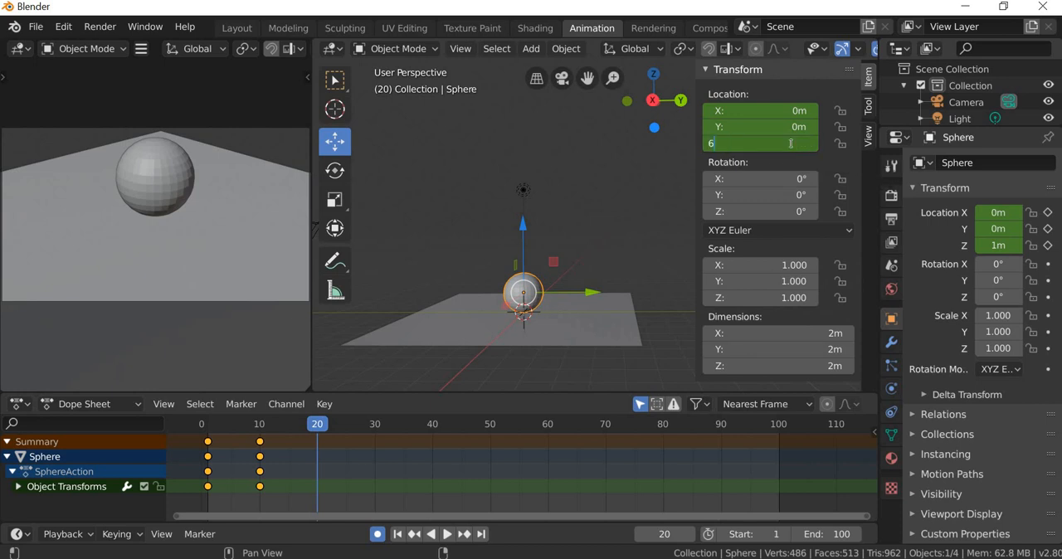
key(Return)
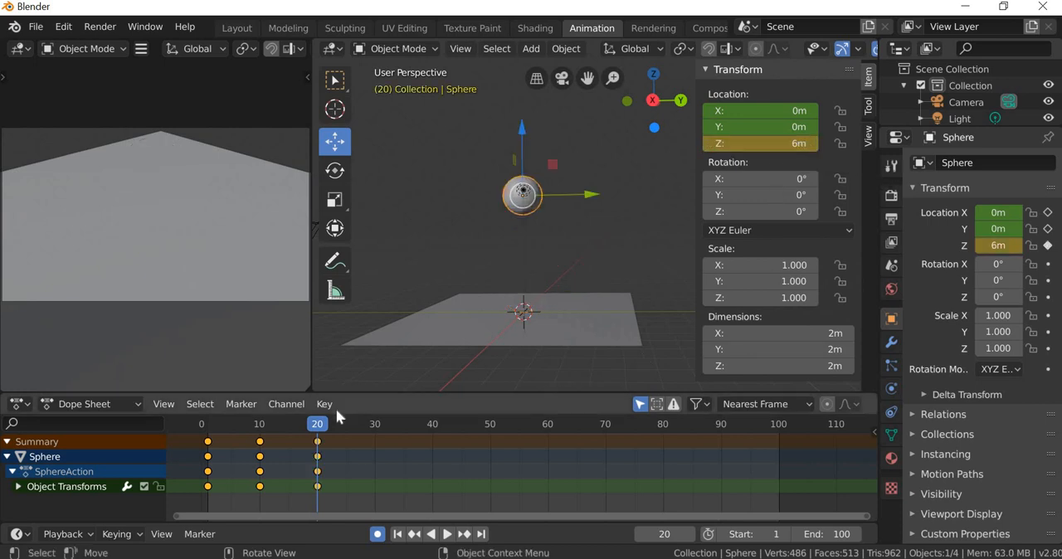
key(space)
drag(267, 432, 317, 480)
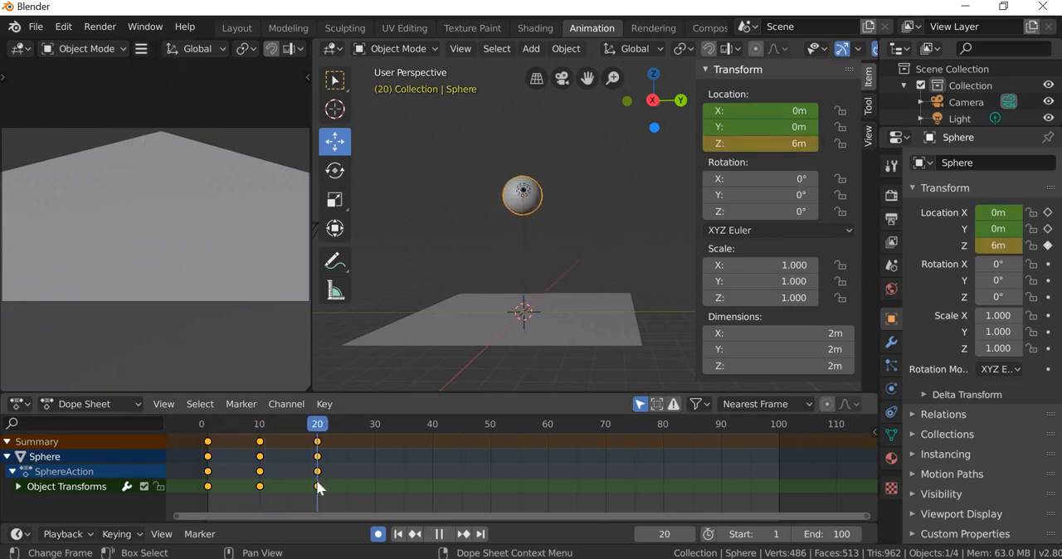
key(space)
Step: Duplicate the ground-contact keyframes from frame 10 to frame 30
drag(360, 446, 375, 442)
drag(278, 438, 255, 501)
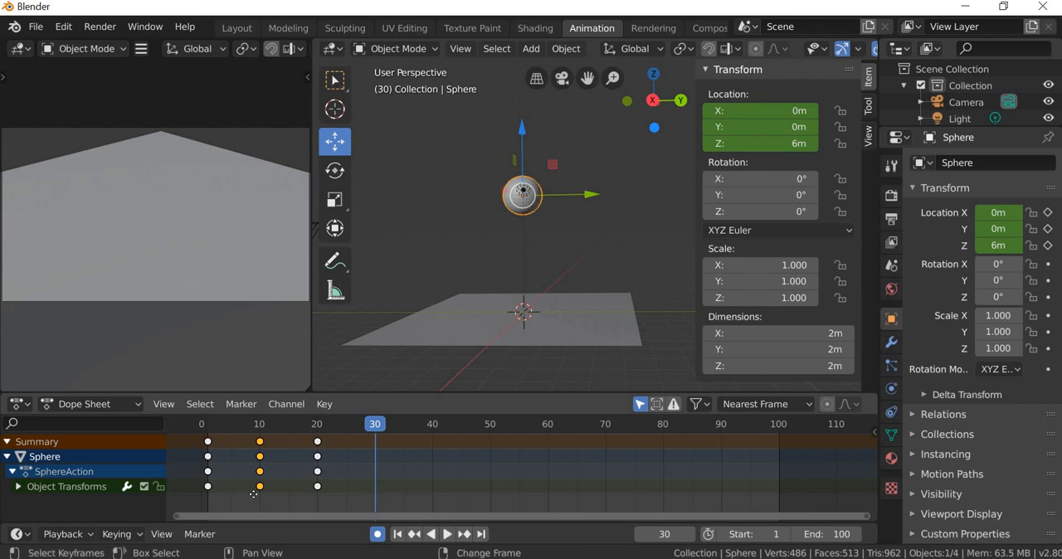
key(shift+d)
click(366, 511)
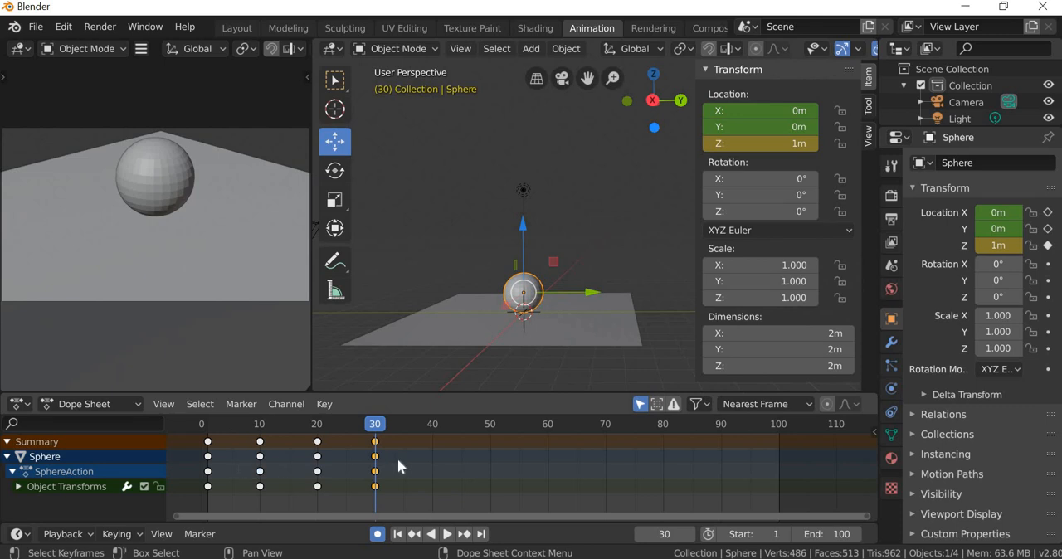
Step: Key the sphere's second rebound at frame 40 with a Z location of 3 m
drag(375, 426, 262, 473)
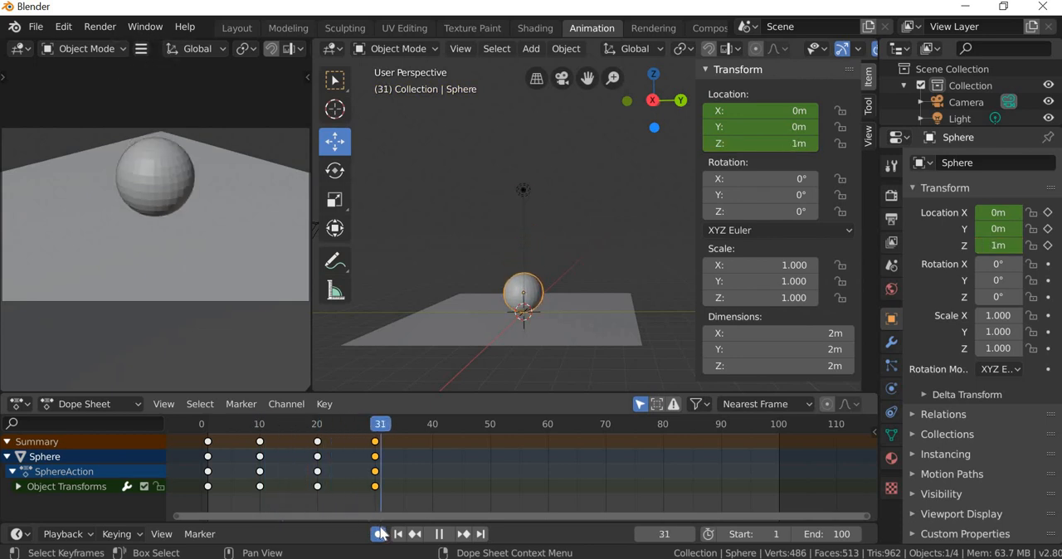
click(440, 534)
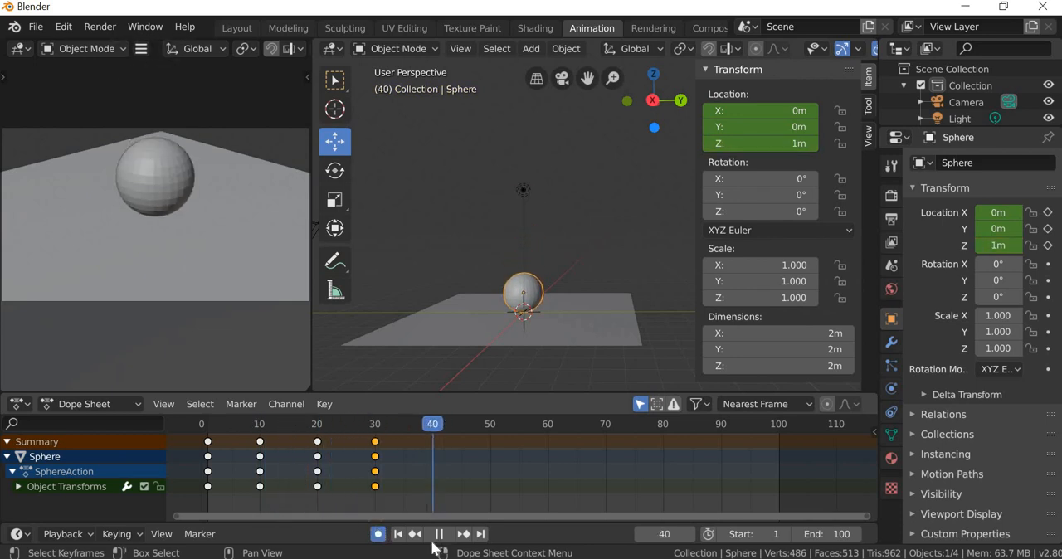
click(798, 145)
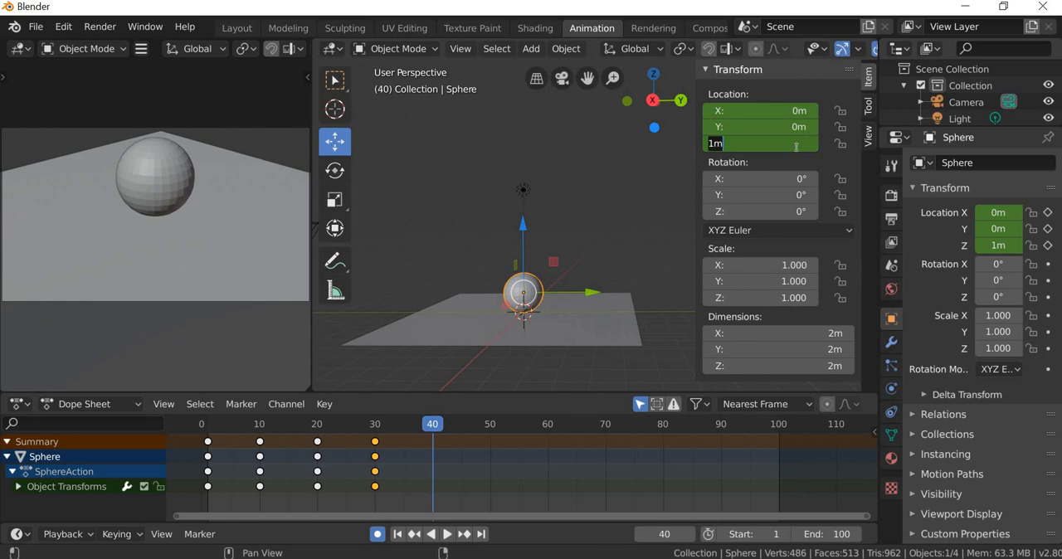
text(3)
key(Return)
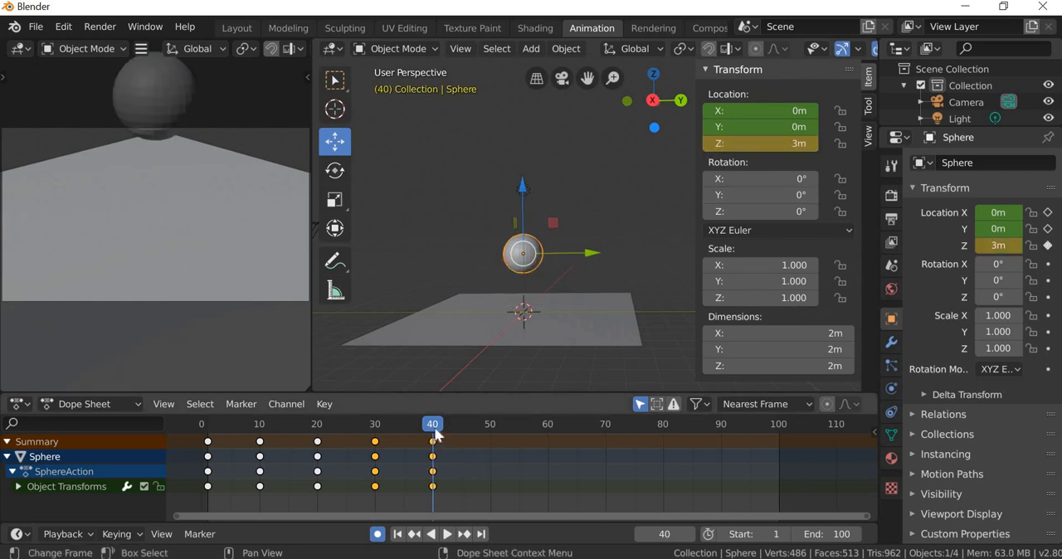
Step: Duplicate the ground-contact keyframes from frame 30 to frame 50
drag(474, 439, 489, 445)
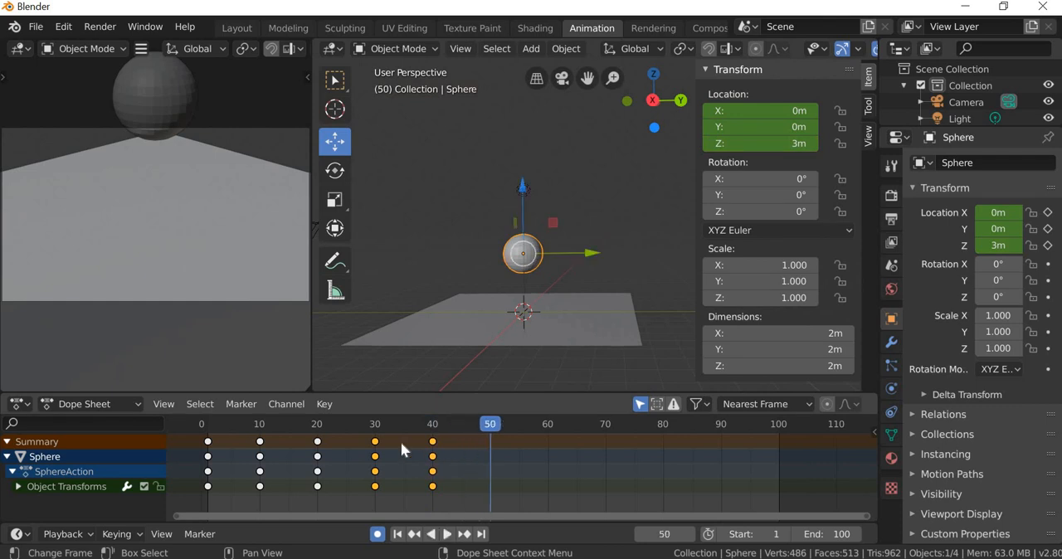
drag(397, 438, 359, 511)
key(shift+d)
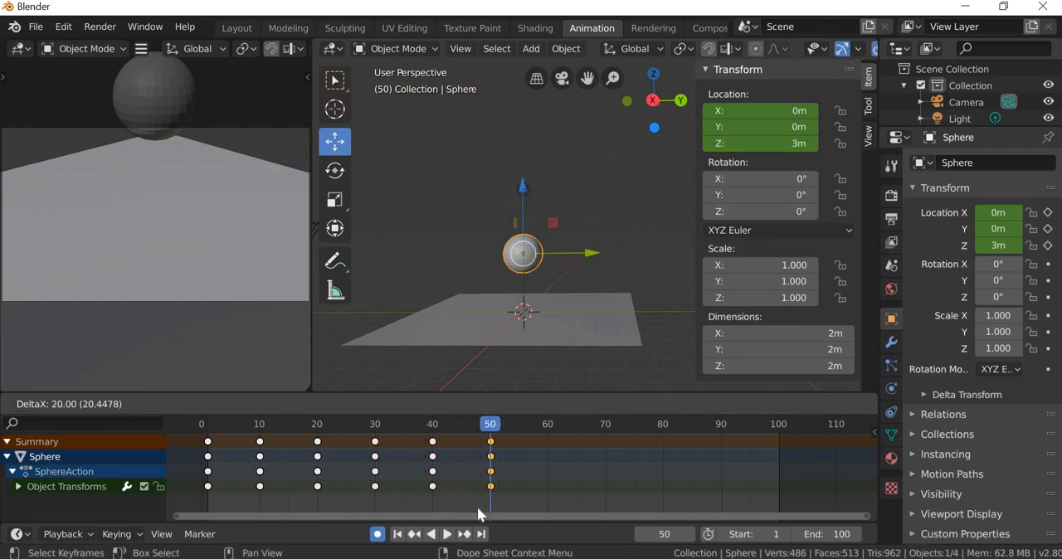
click(477, 507)
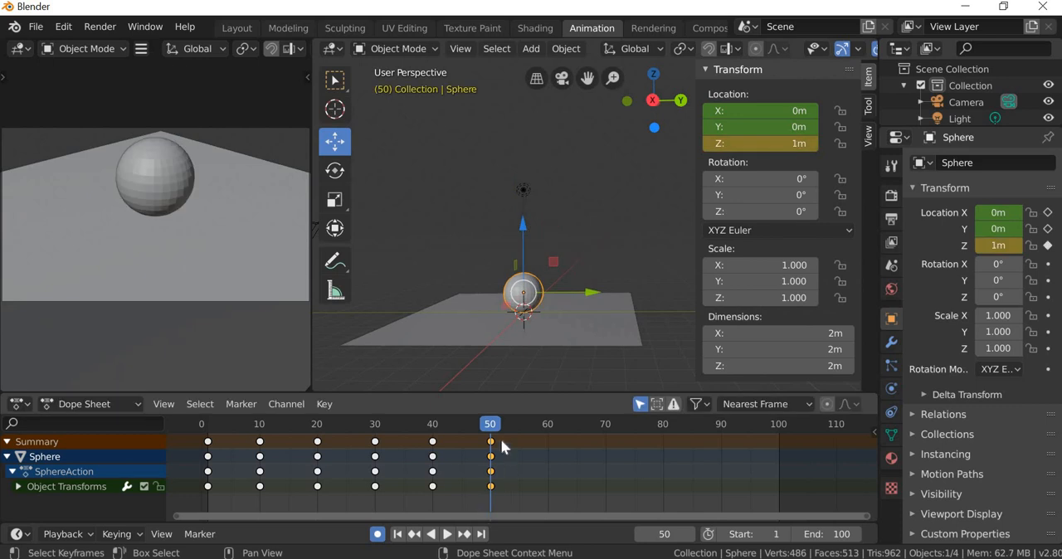
Step: Key the sphere's third rebound at frame 60 with a Z location of 1.5 m
key(space)
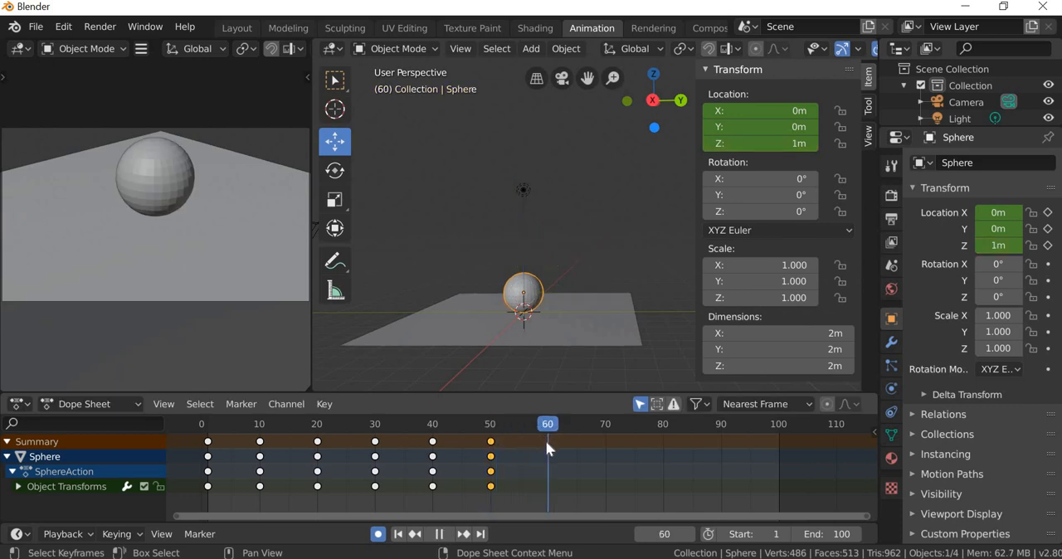
key(space)
drag(677, 535, 663, 534)
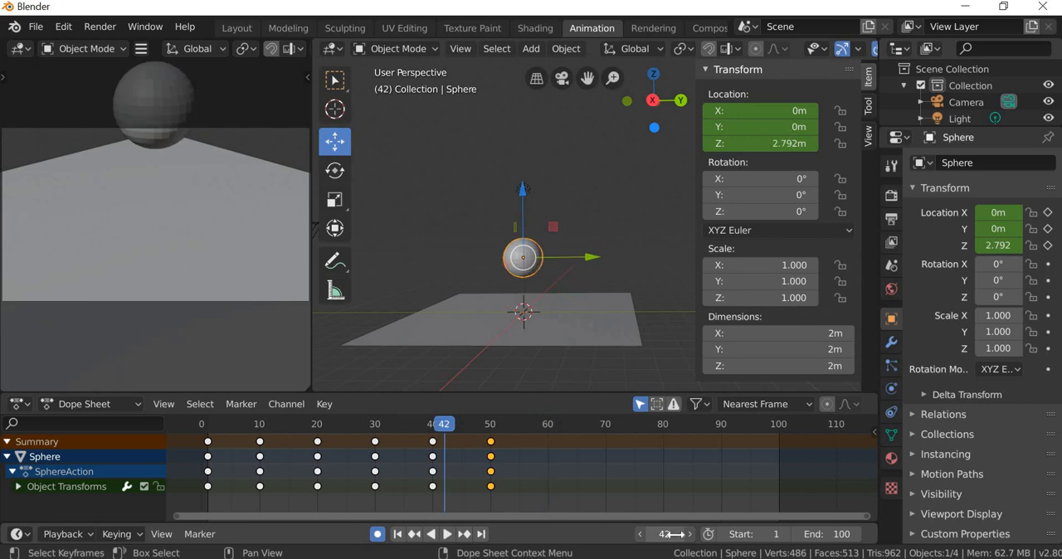
click(672, 546)
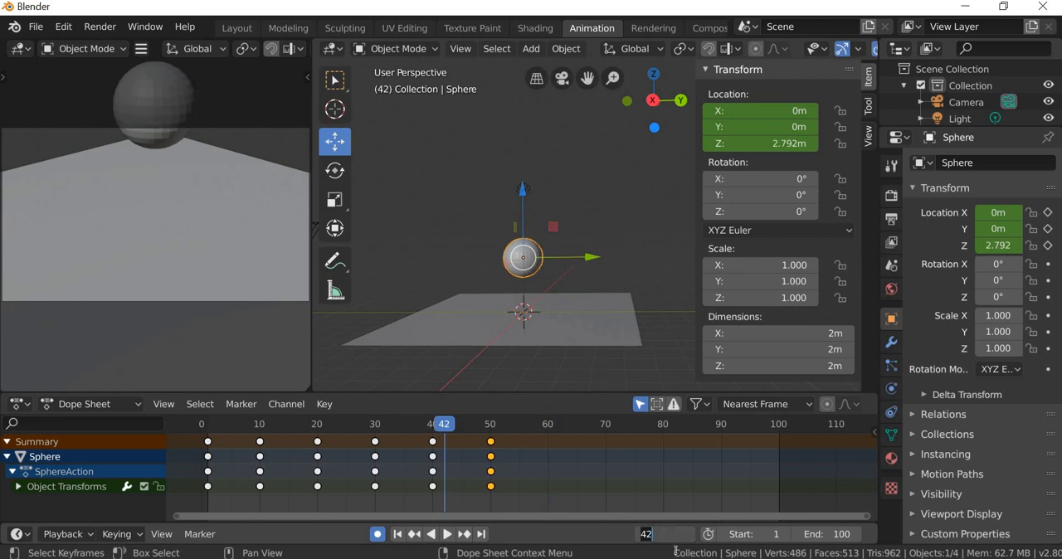
text(60)
key(Return)
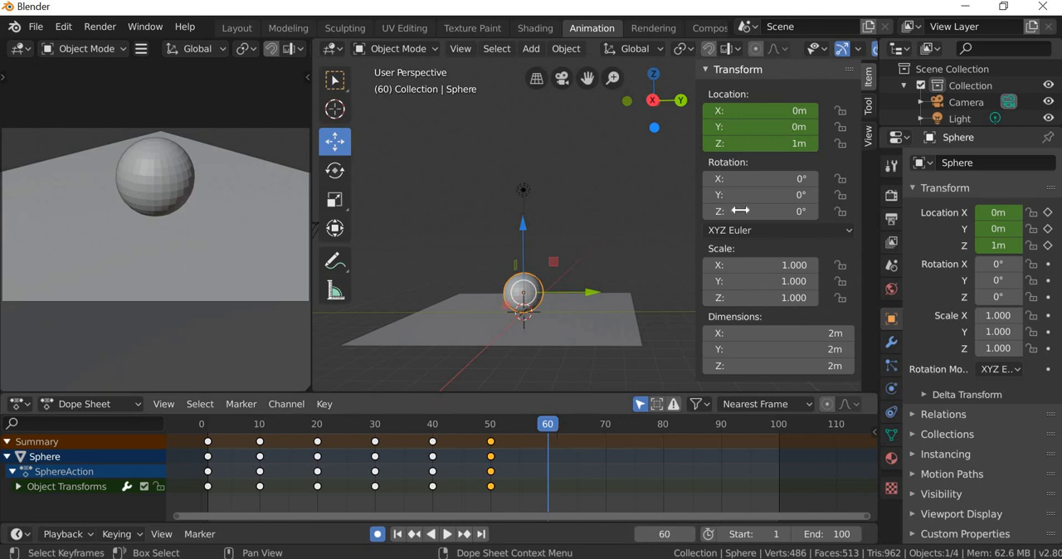
click(797, 139)
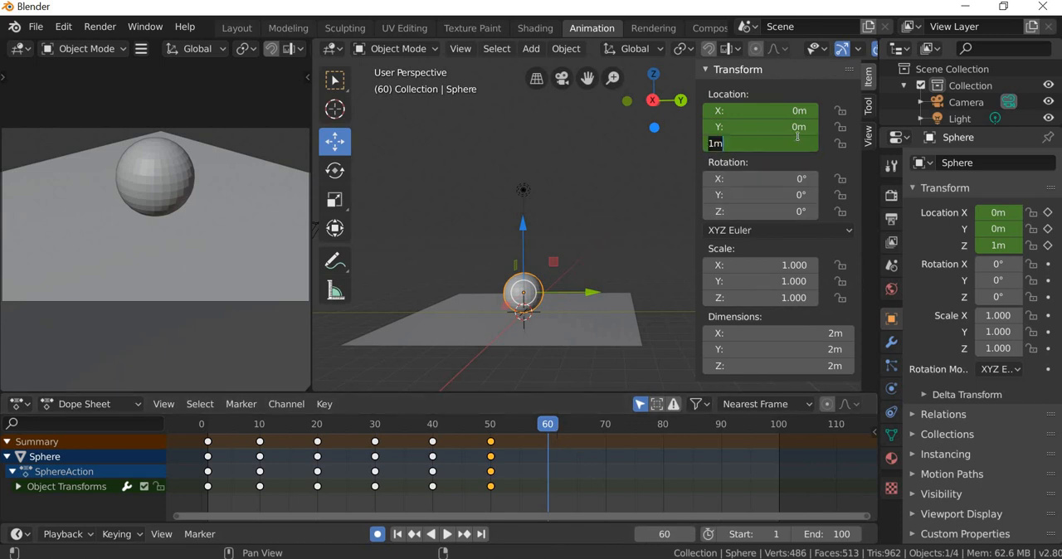
text(1)
key(Return)
key(i)
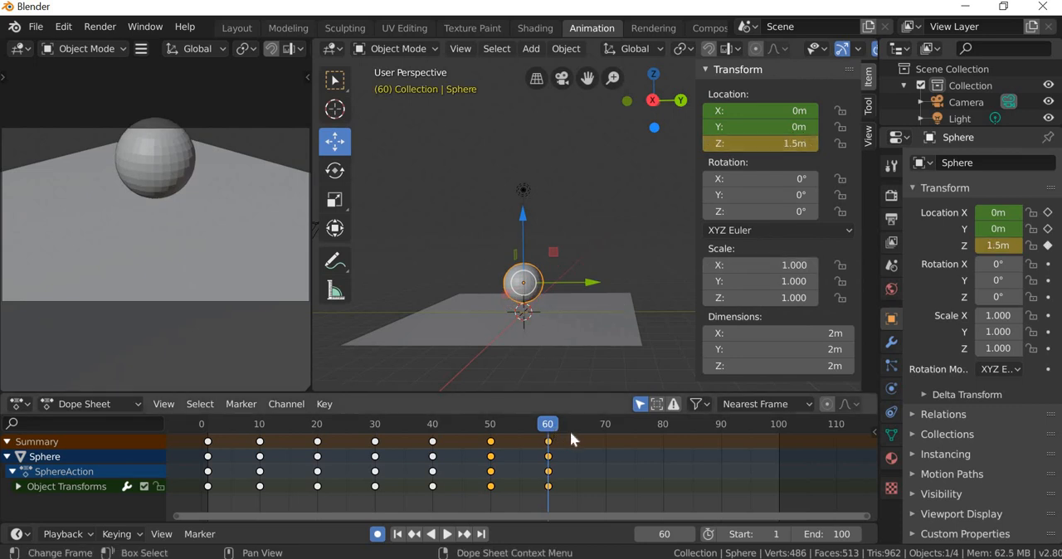
Step: Key the sphere's final ground contact at frame 70 with a Z location of 1 m
click(606, 439)
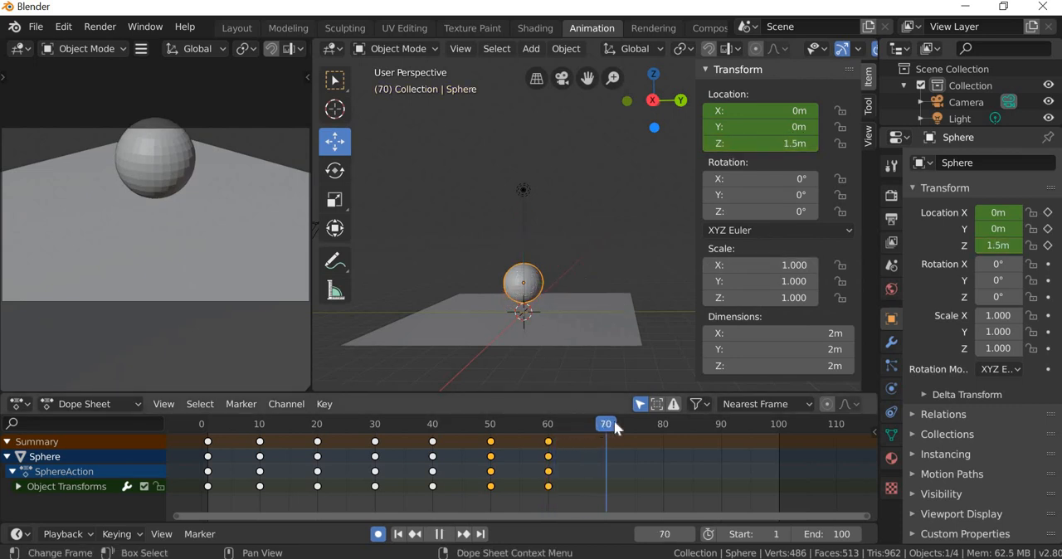
click(796, 144)
text(1)
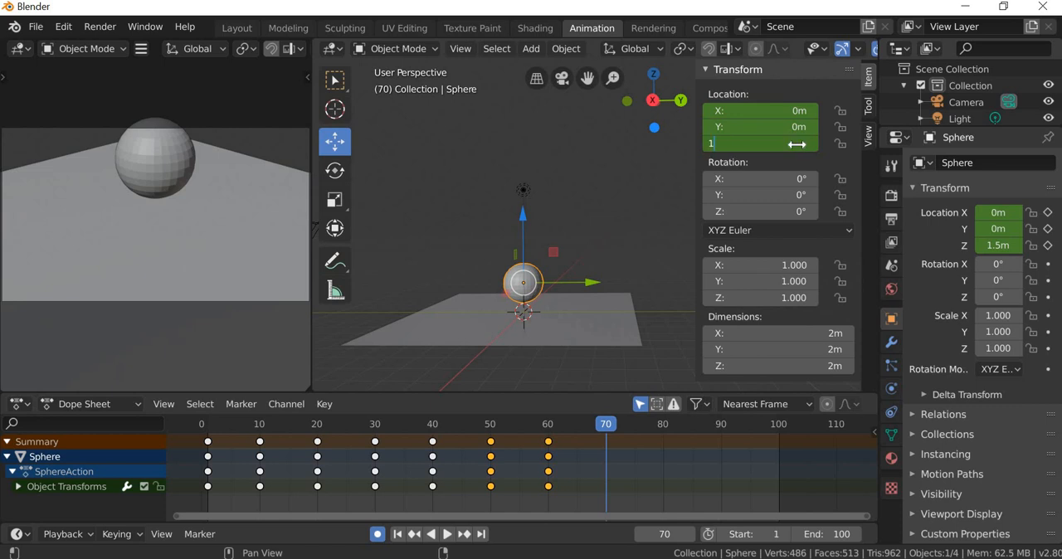
key(Return)
Step: Return to frame 0, deselect the sphere and play back the whole bounce animation
drag(608, 427, 203, 422)
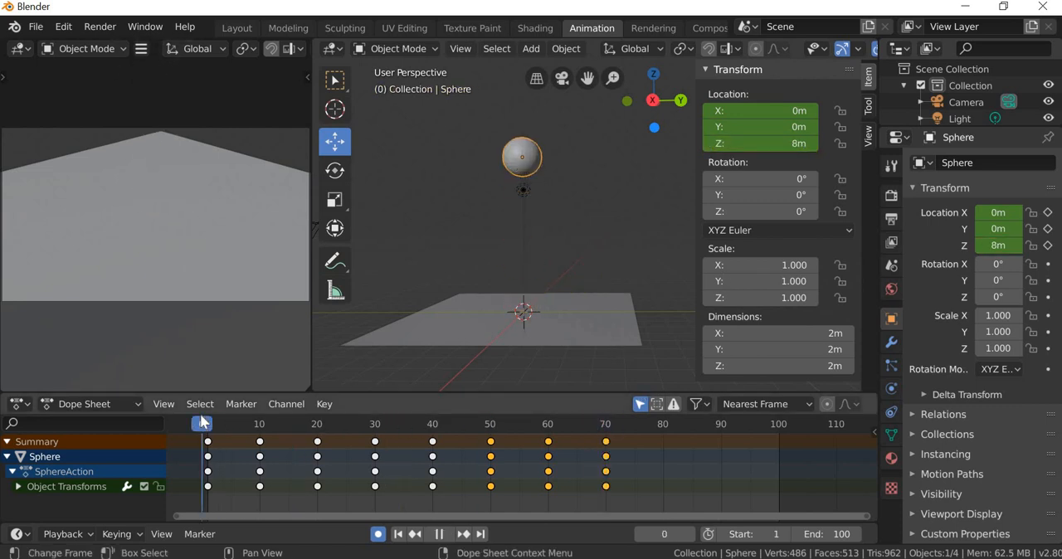
click(560, 240)
click(447, 534)
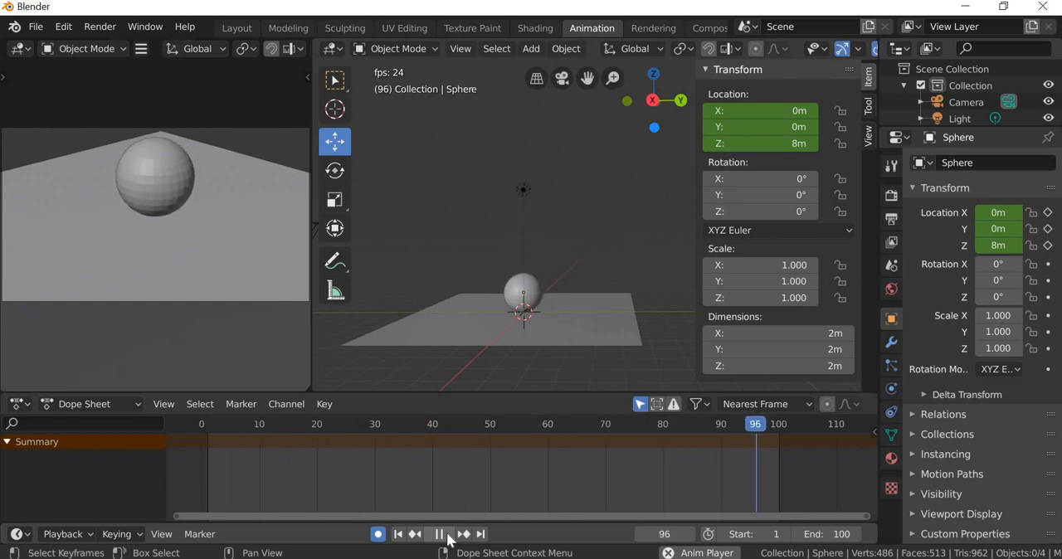
key(space)
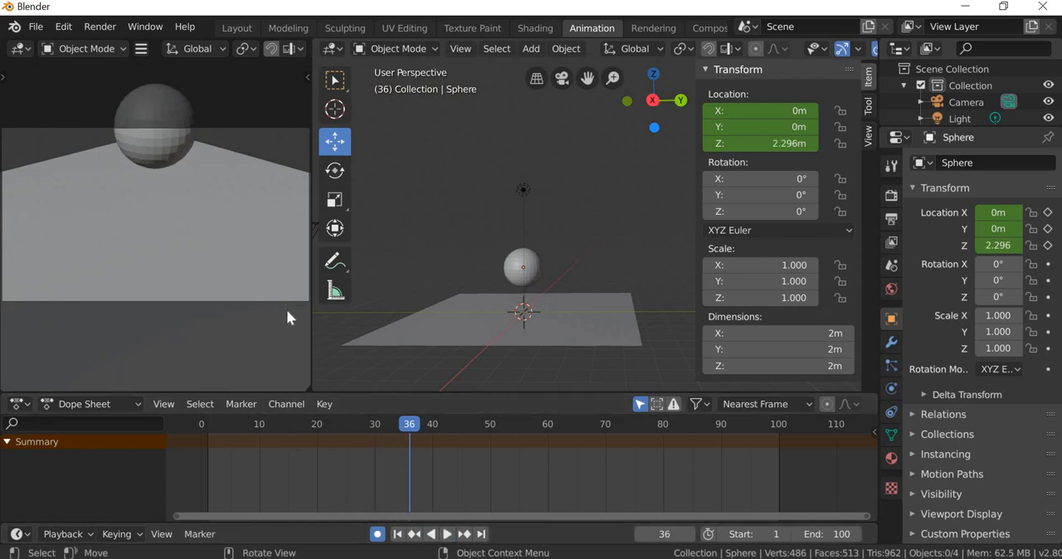
Step: Widen the main 3D viewport over the camera view and replay the bounce with the ball and plane framed
drag(310, 327, 32, 308)
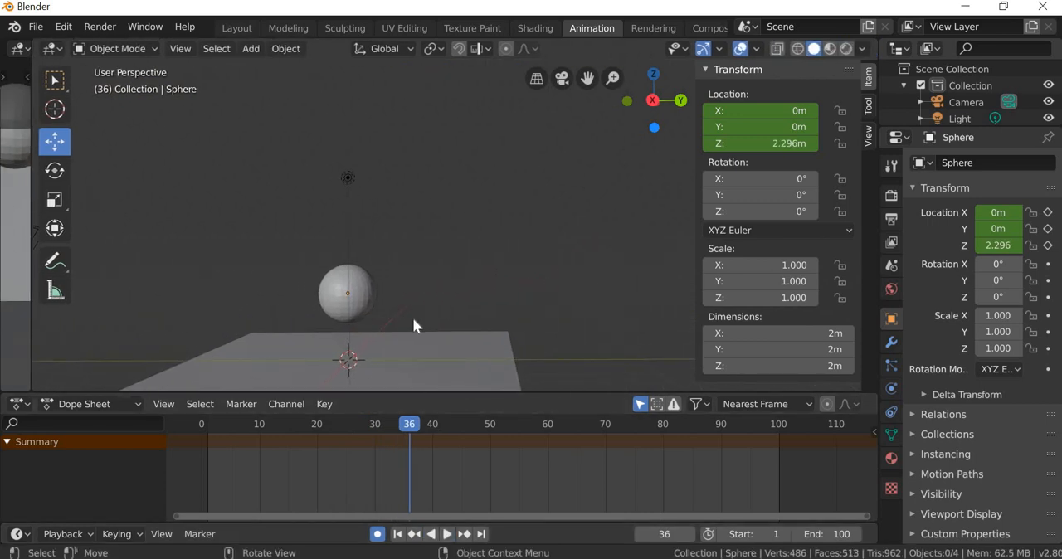
middle_drag(412, 318, 495, 396)
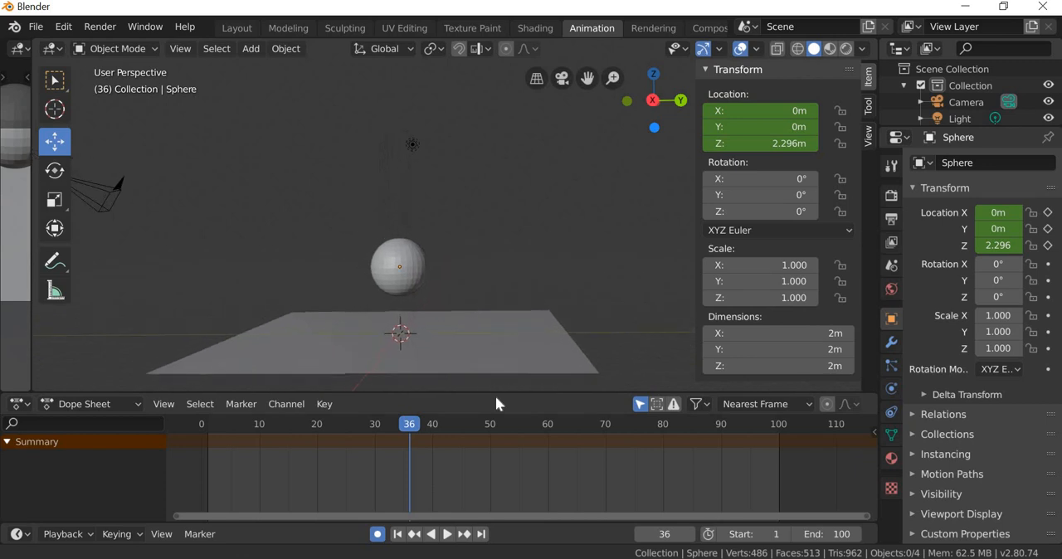
click(447, 535)
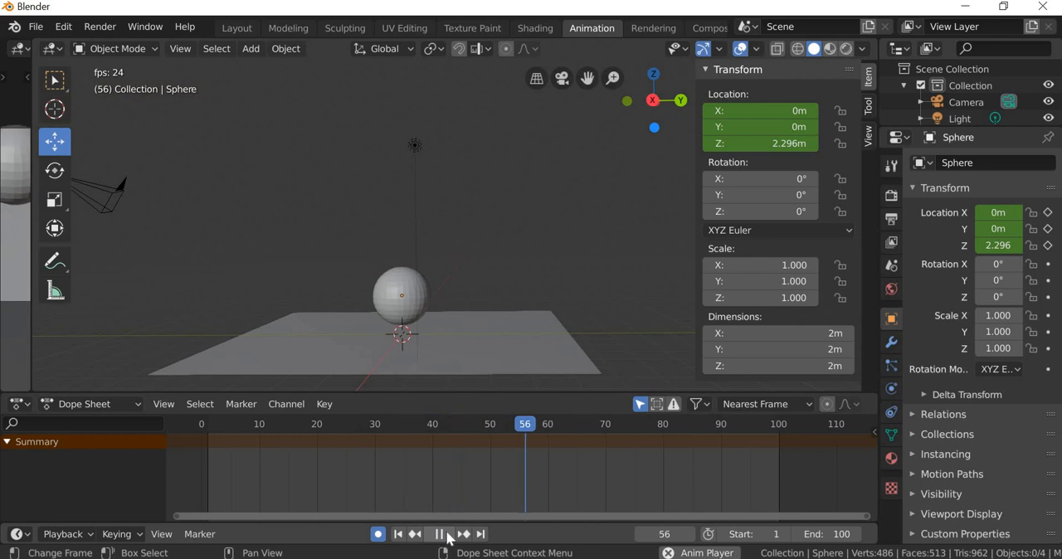
click(439, 534)
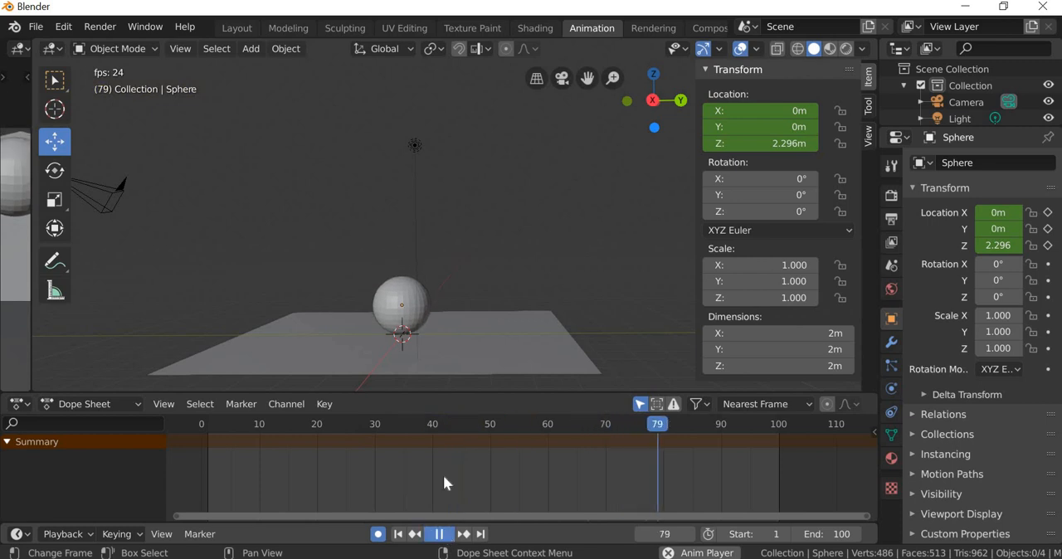
Step: Apply Shade Smooth to the sphere, check its surface while deselected, and select it again
click(406, 313)
click(292, 52)
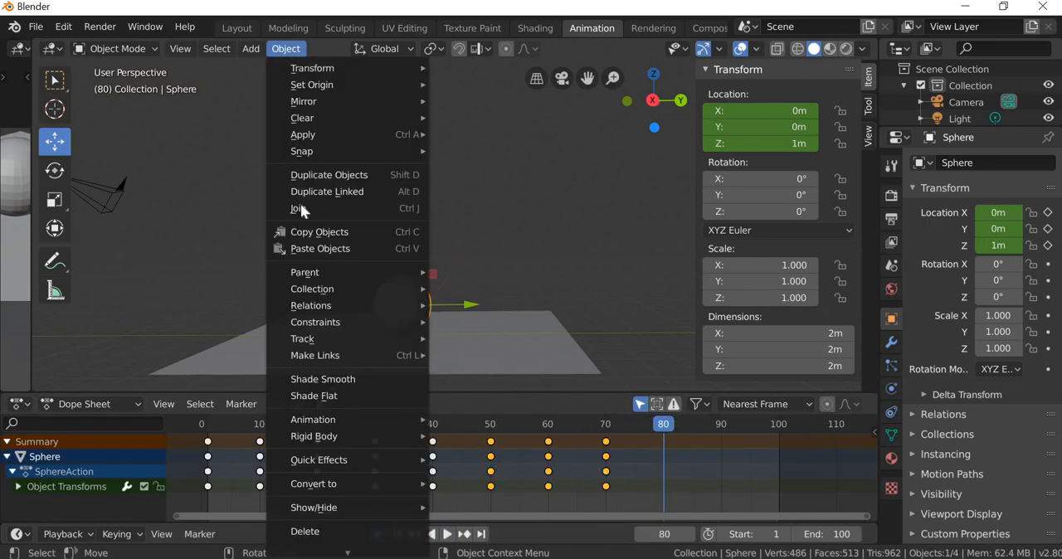
click(320, 379)
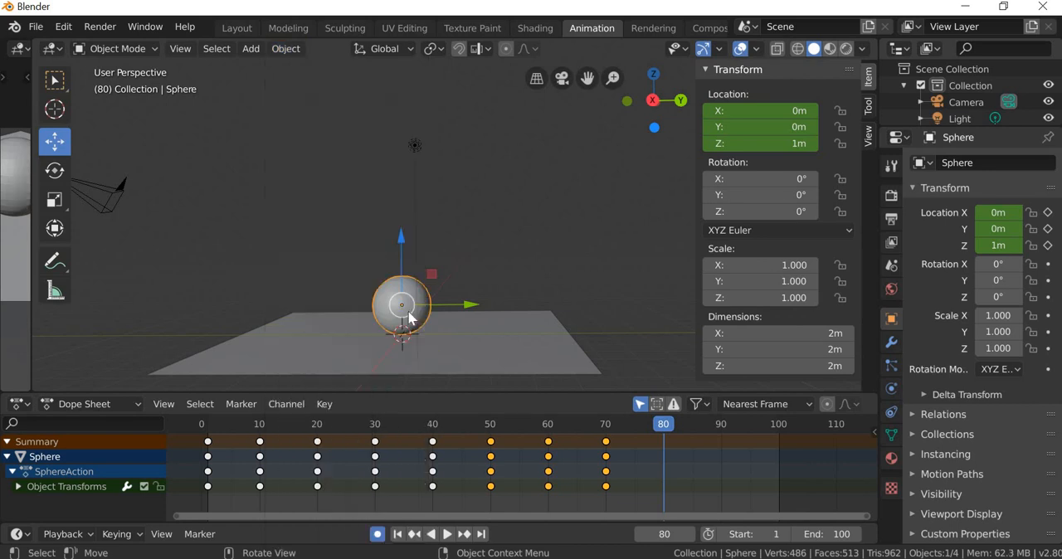
click(369, 251)
click(418, 305)
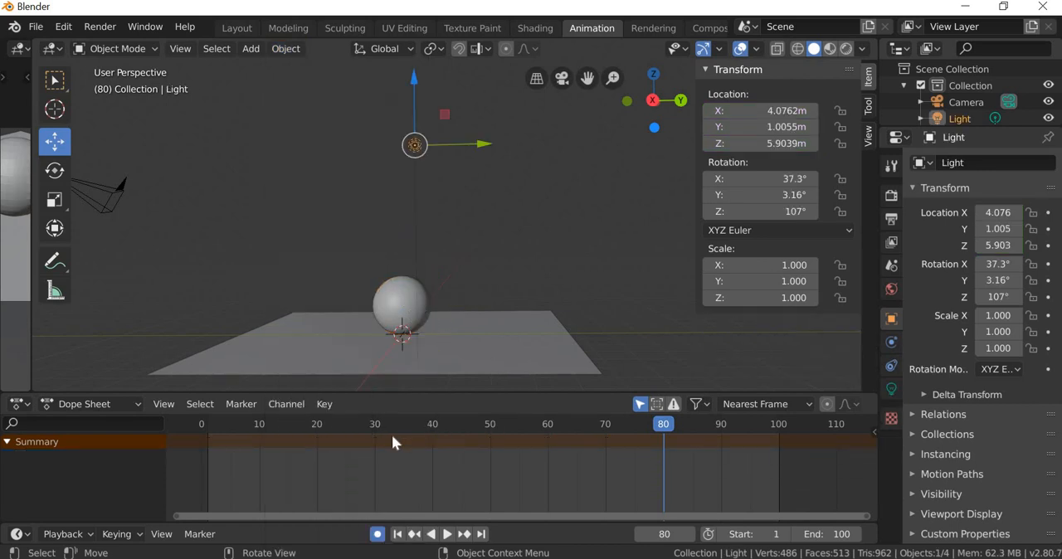
click(406, 296)
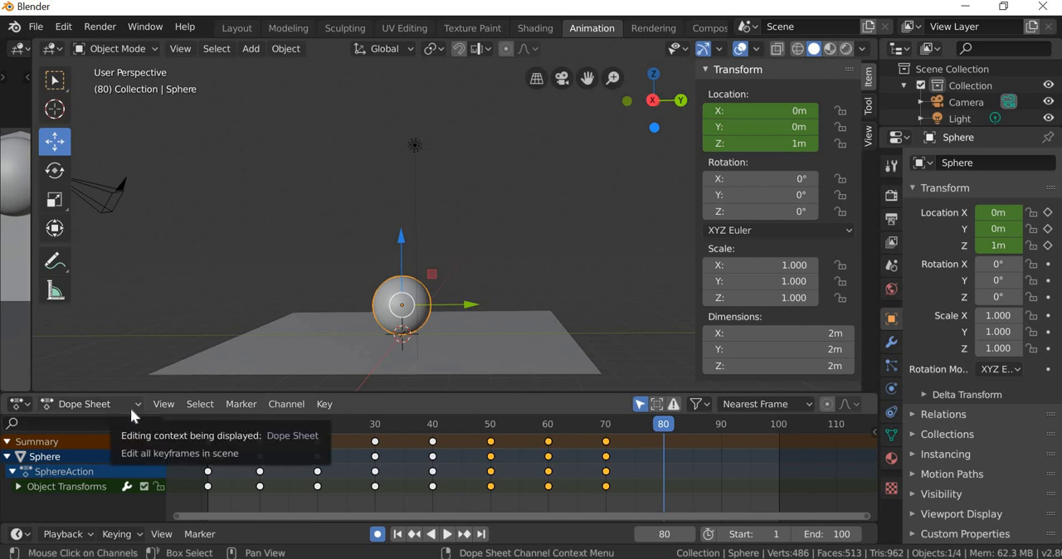
Step: Replace the Dope Sheet with the Graph Editor and enlarge it to show the sphere's location curves from frame 0
click(20, 405)
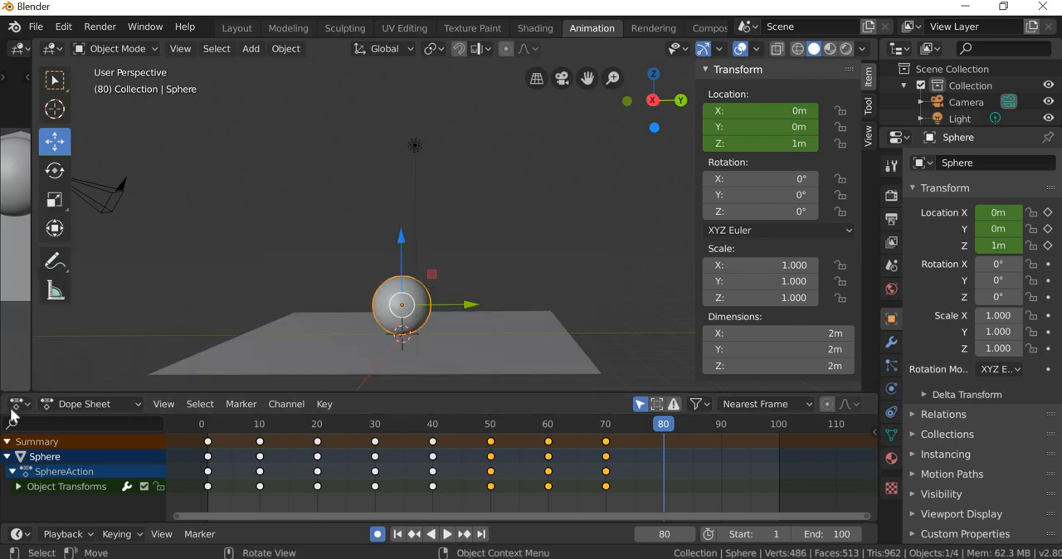
click(18, 406)
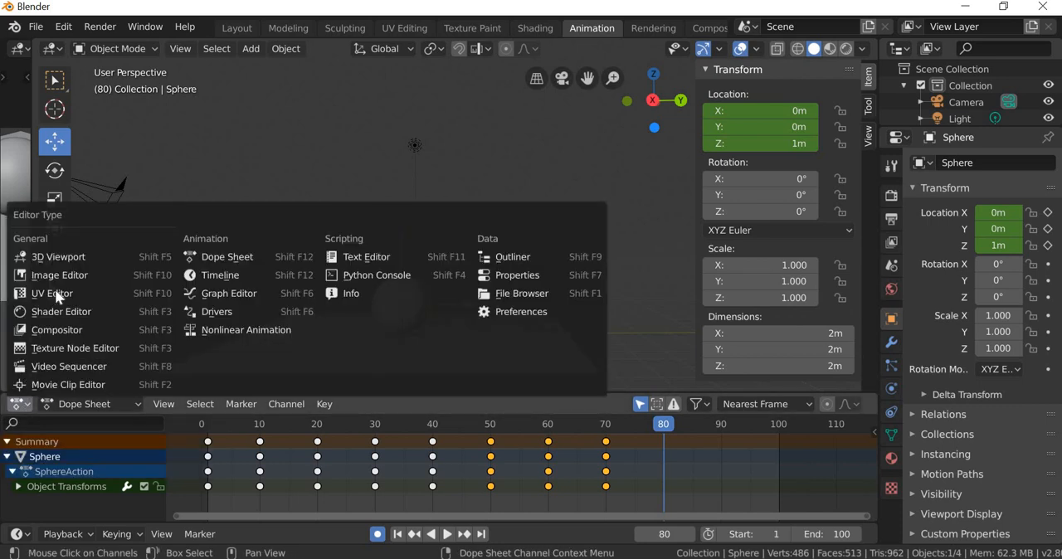
click(229, 294)
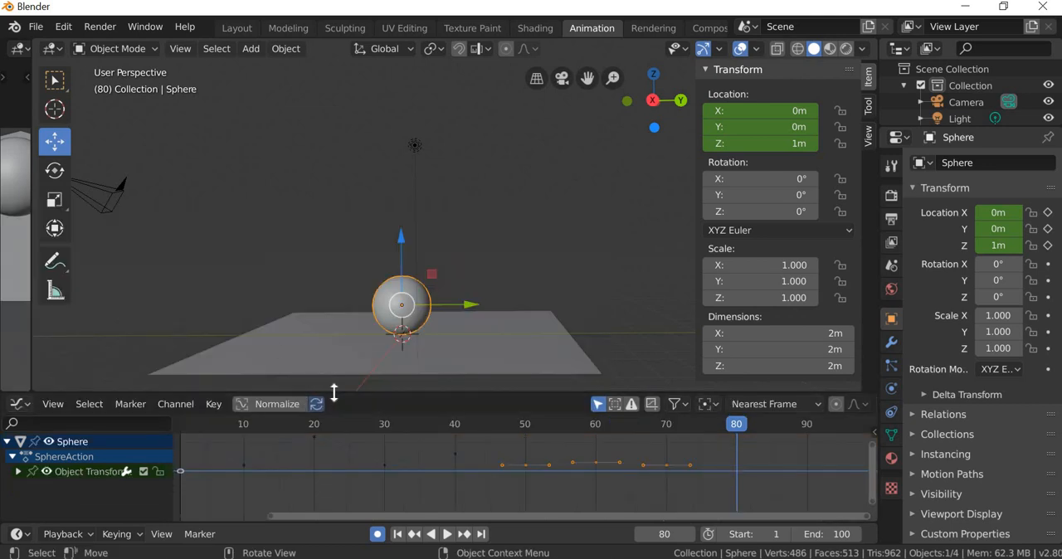
drag(335, 339, 337, 282)
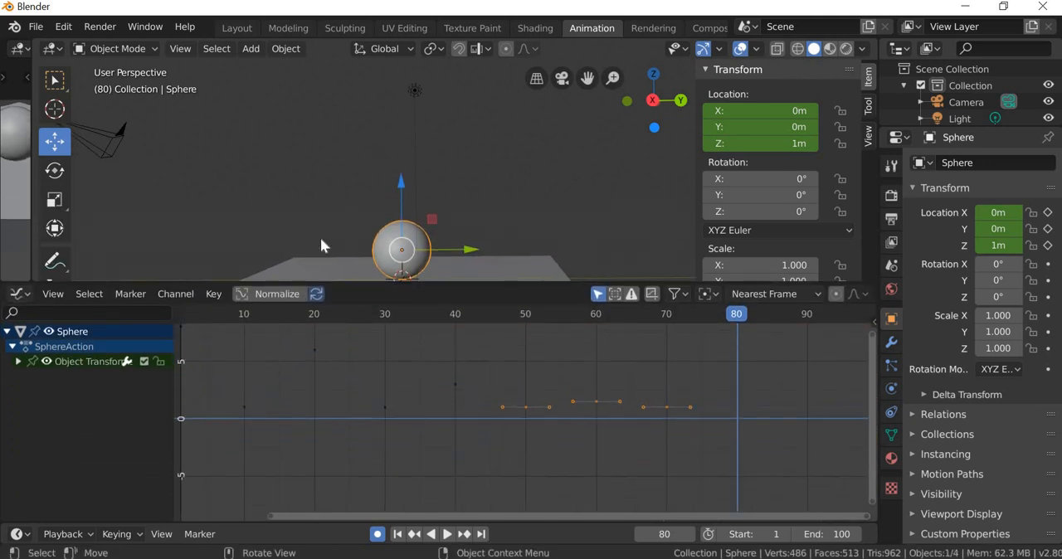
shift+middle_drag(321, 237, 322, 212)
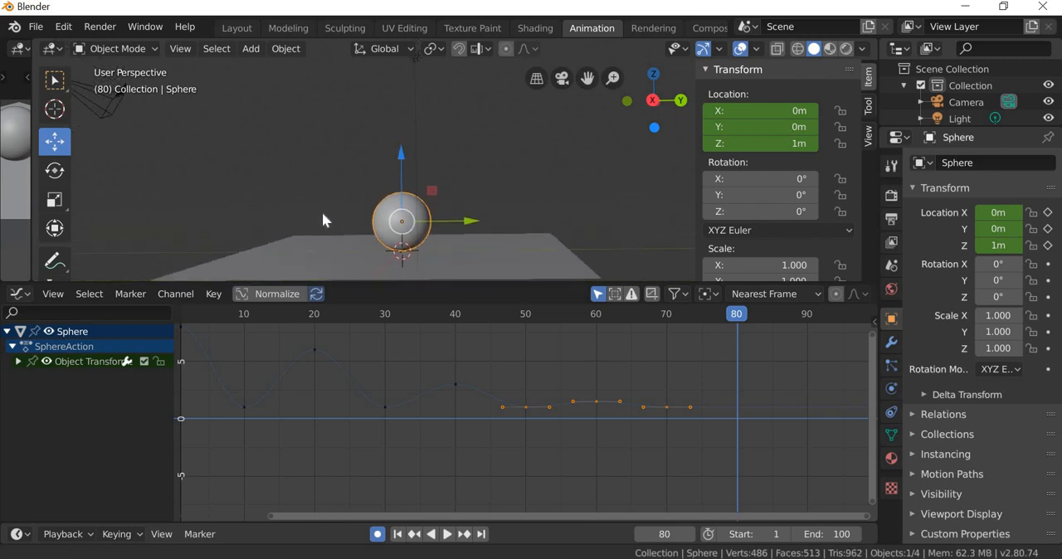
middle_drag(312, 372, 388, 414)
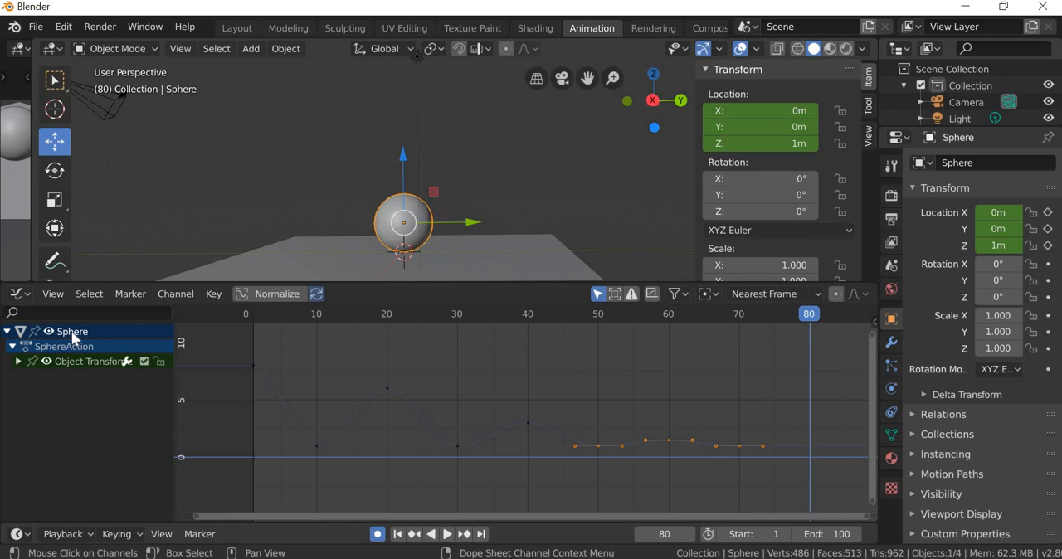
Step: Deselect everything and reselect the sphere to compare the curves shown in the Graph Editor
click(344, 108)
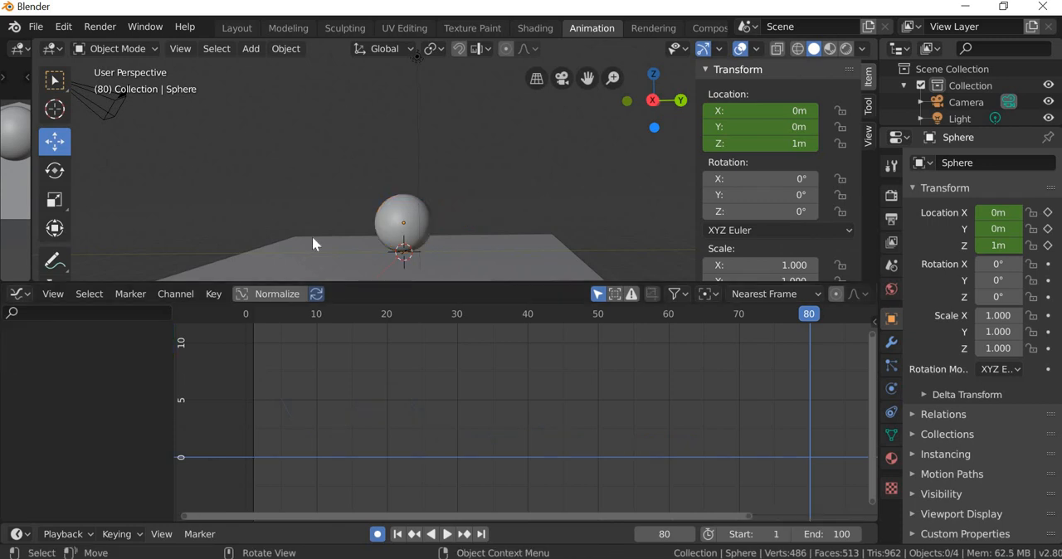
click(378, 225)
click(405, 209)
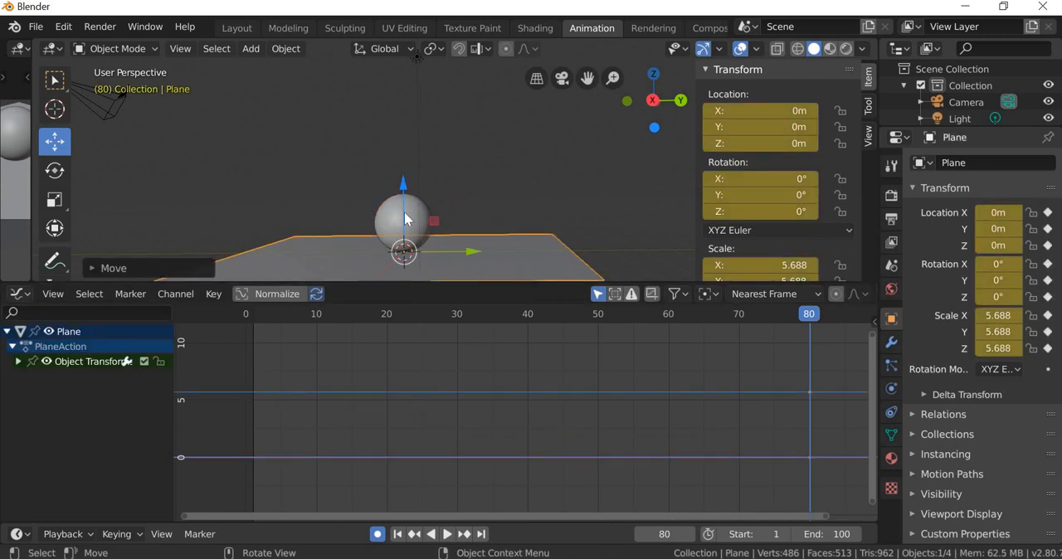
click(404, 211)
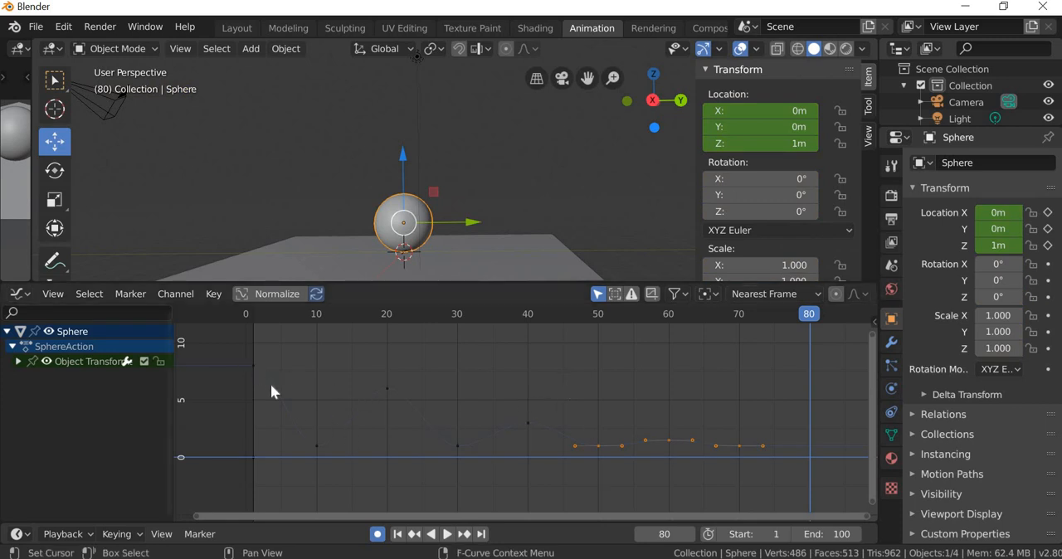
Step: Select keyframes along the sphere's location curve one after another to examine its low points and peaks
drag(343, 468, 279, 422)
drag(427, 414, 368, 372)
drag(489, 473, 431, 439)
drag(551, 440, 502, 406)
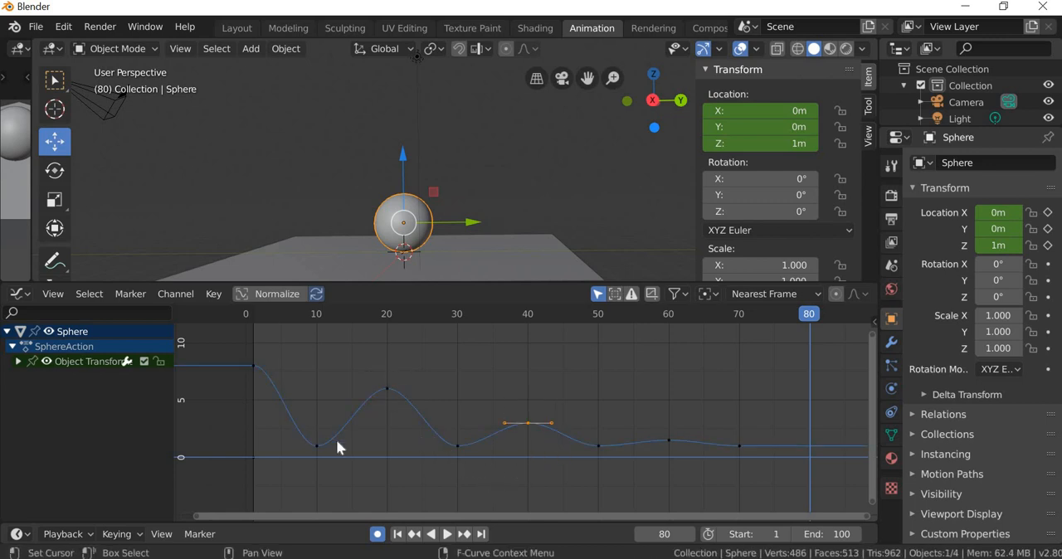
Step: Expand the sphere's object transform channels and delete the X Location and Y Location curves
click(18, 362)
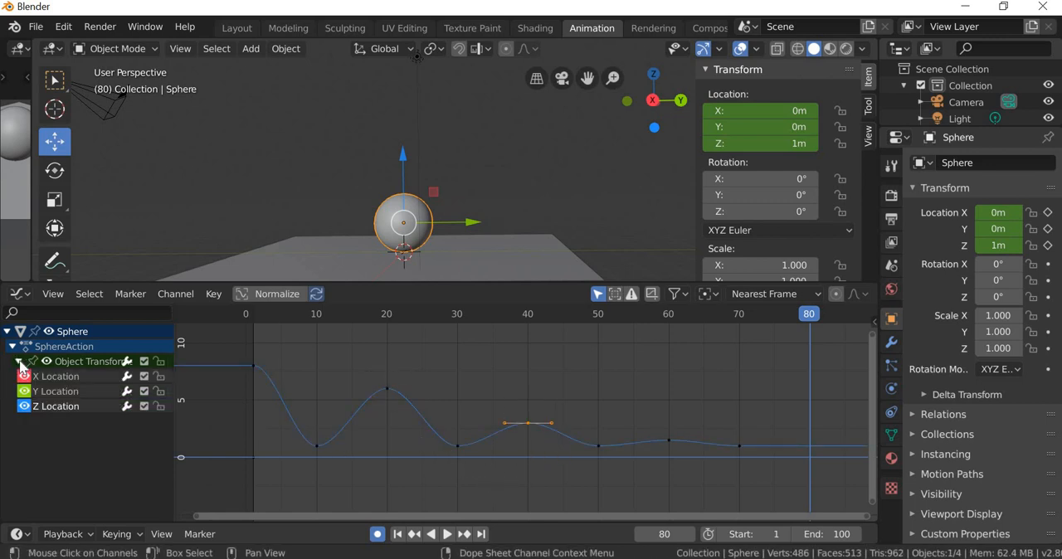
click(64, 377)
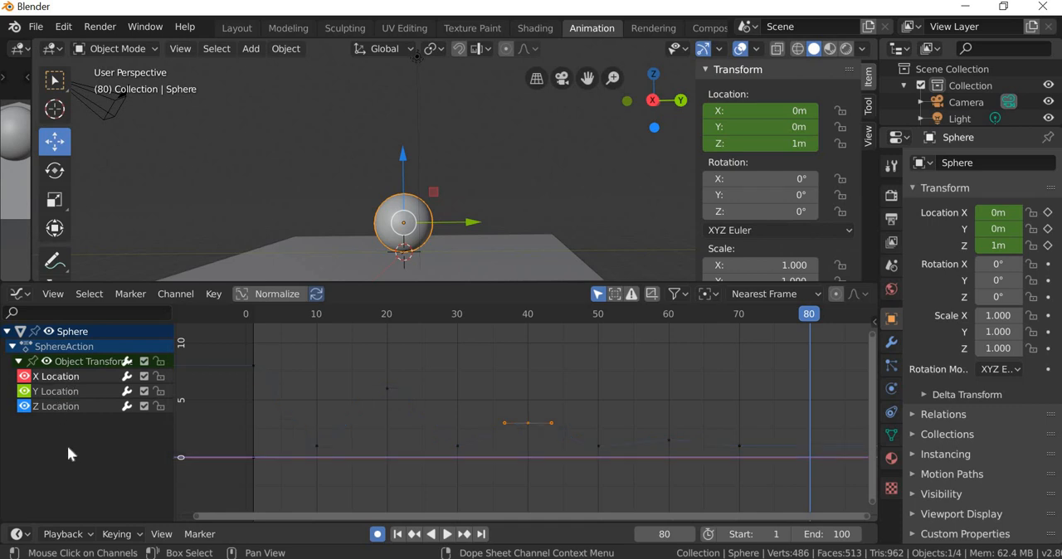
click(24, 406)
click(24, 406)
key(x)
click(69, 379)
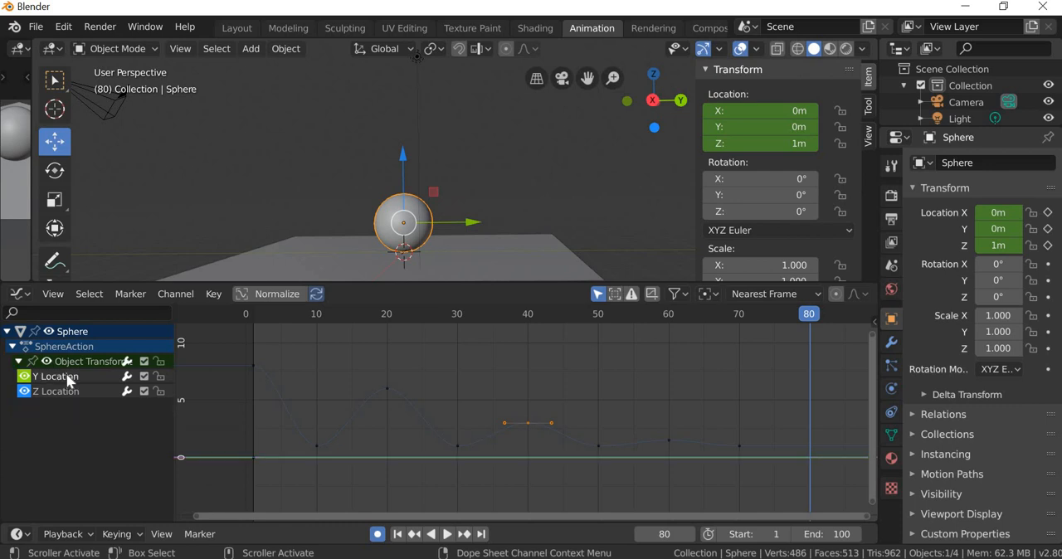
key(x)
click(70, 379)
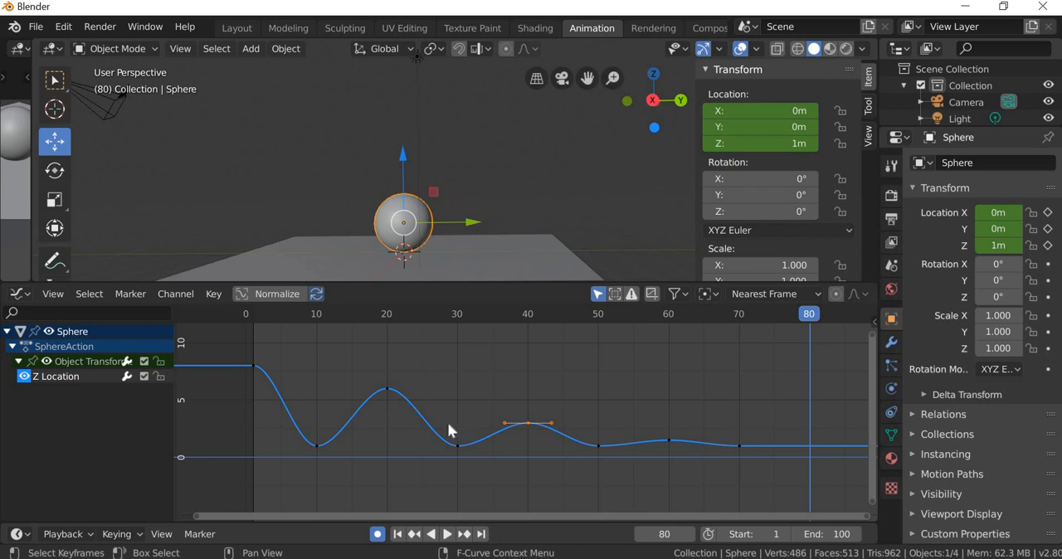
Step: Examine the shape of the Z Location curve closely around the first bounce at frame 10
middle_drag(351, 431, 494, 445)
scroll(447, 432, up, 3)
scroll(473, 437, down, 4)
scroll(490, 460, up, 5)
scroll(521, 472, up, 2)
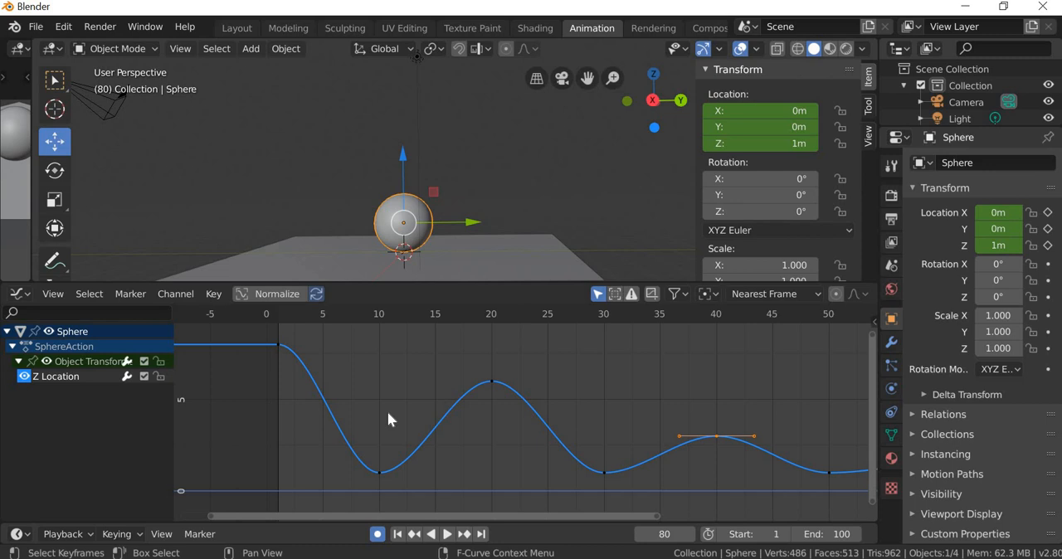
click(407, 469)
Step: Play the animation from frame 1, stop it, and scrub to frame 10 to compare the ball's fall with the curve
mouse_move(283, 329)
mouse_down()
mouse_move(313, 329)
mouse_move(287, 334)
mouse_up()
click(277, 311)
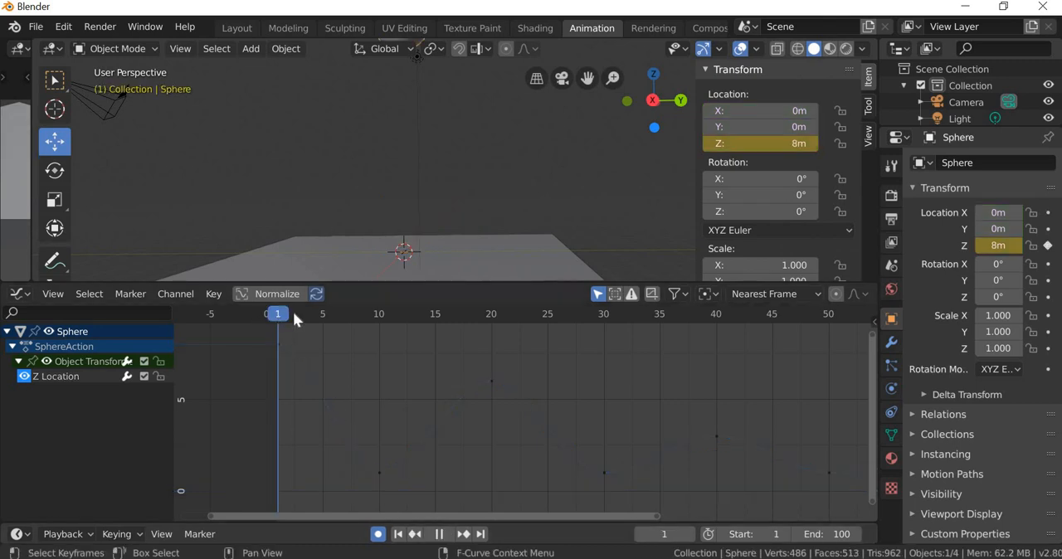
key(space)
click(279, 311)
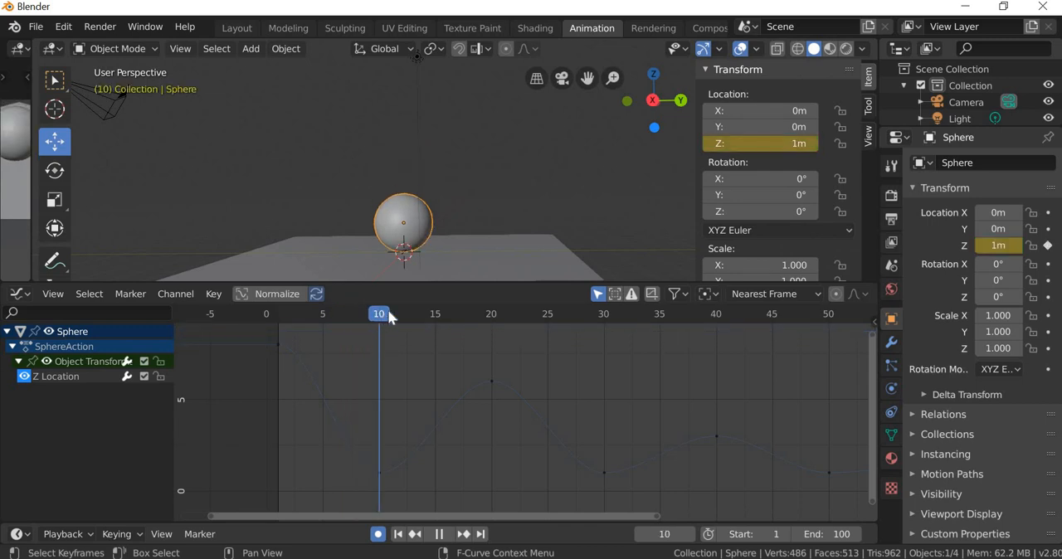
drag(356, 303, 379, 313)
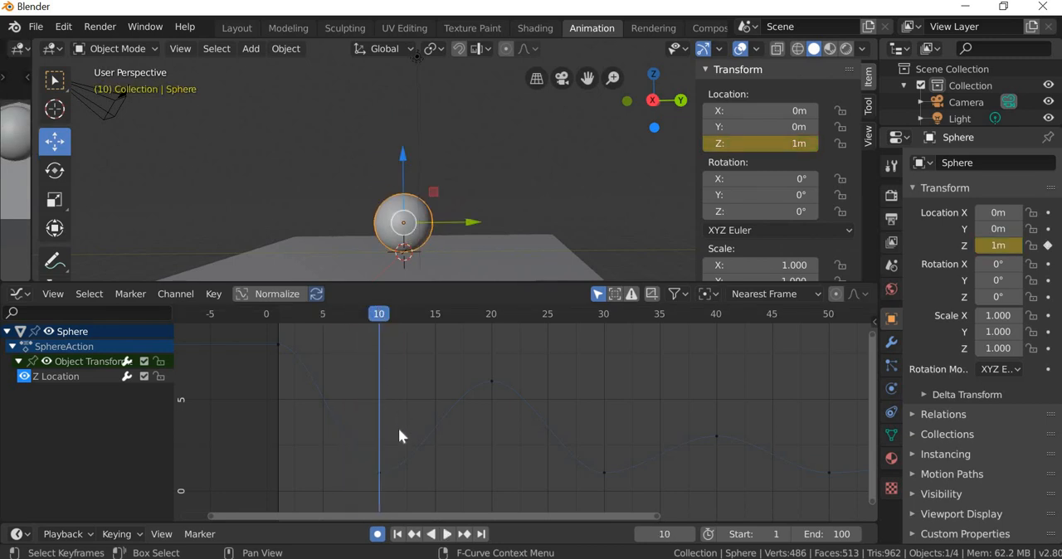
Step: Set the handle type of the Z Location keyframe at frame 10 to Vector
click(405, 476)
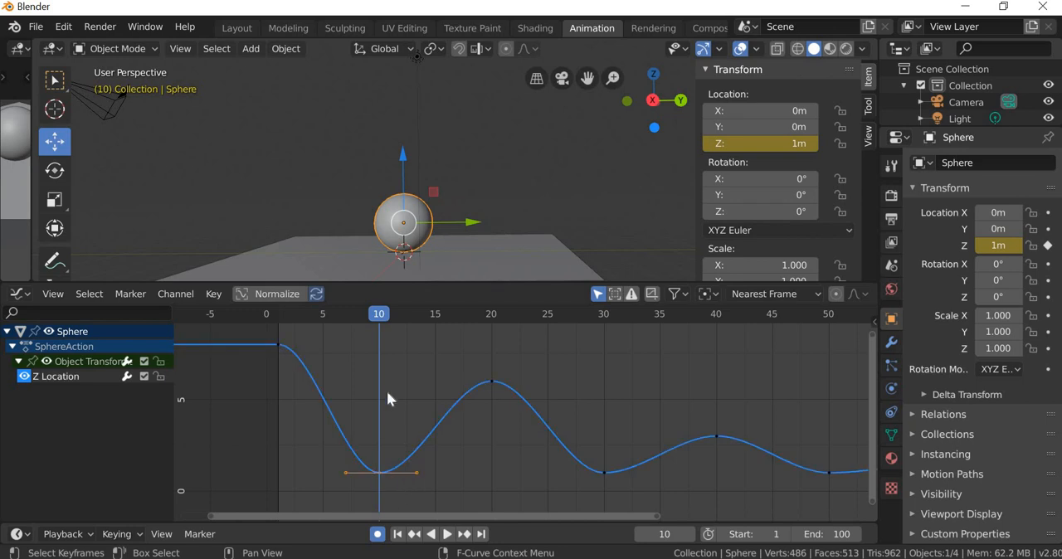
drag(370, 311, 383, 473)
right_click(379, 469)
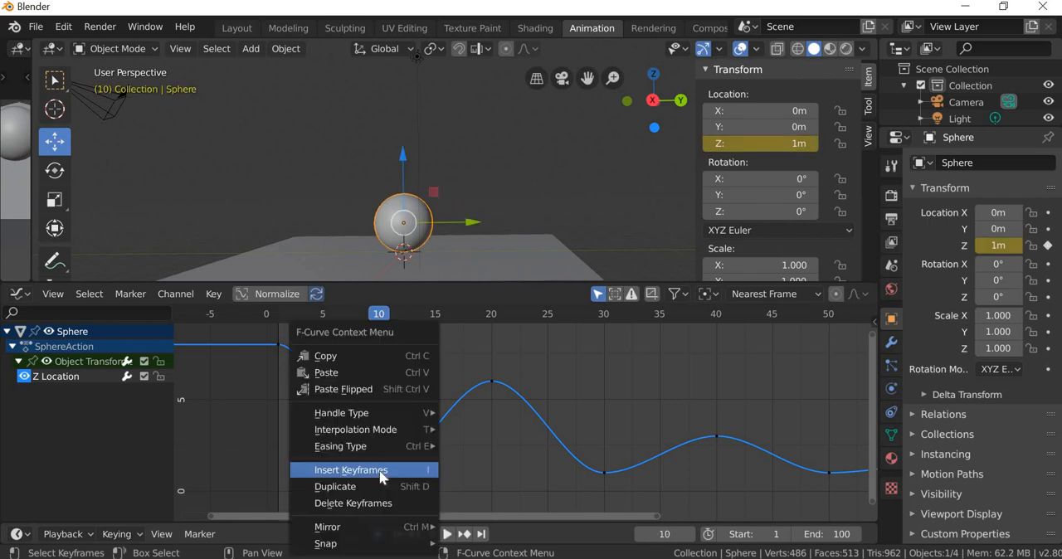
mouse_move(369, 414)
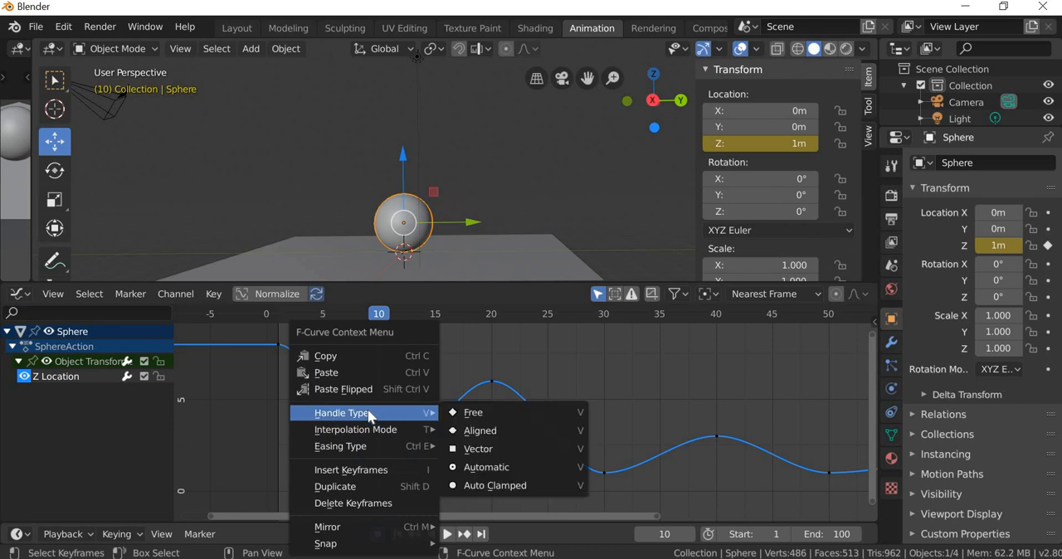
click(492, 449)
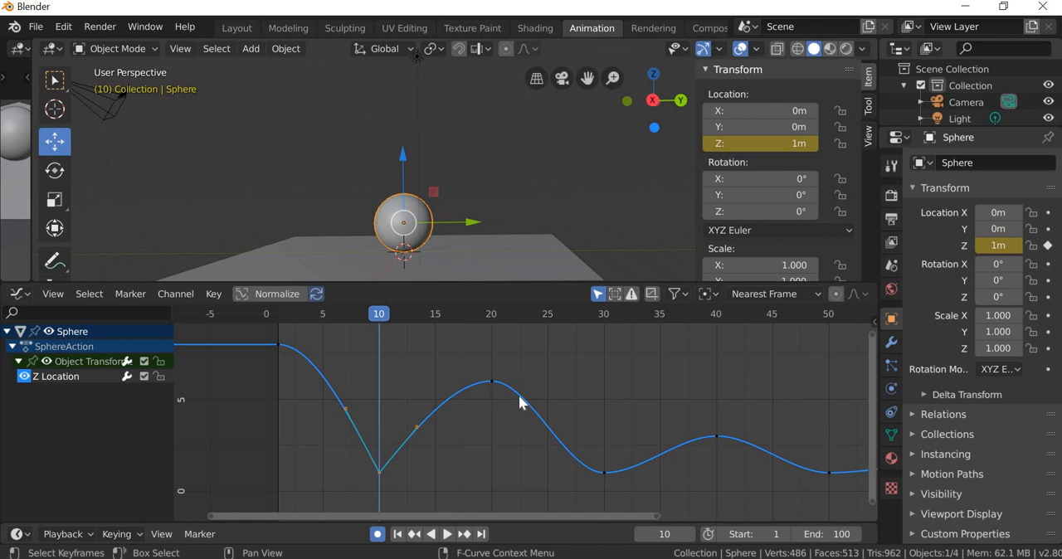
Step: Set the handle type of the Z Location keyframes at frames 30 and 50 to Vector
right_click(605, 470)
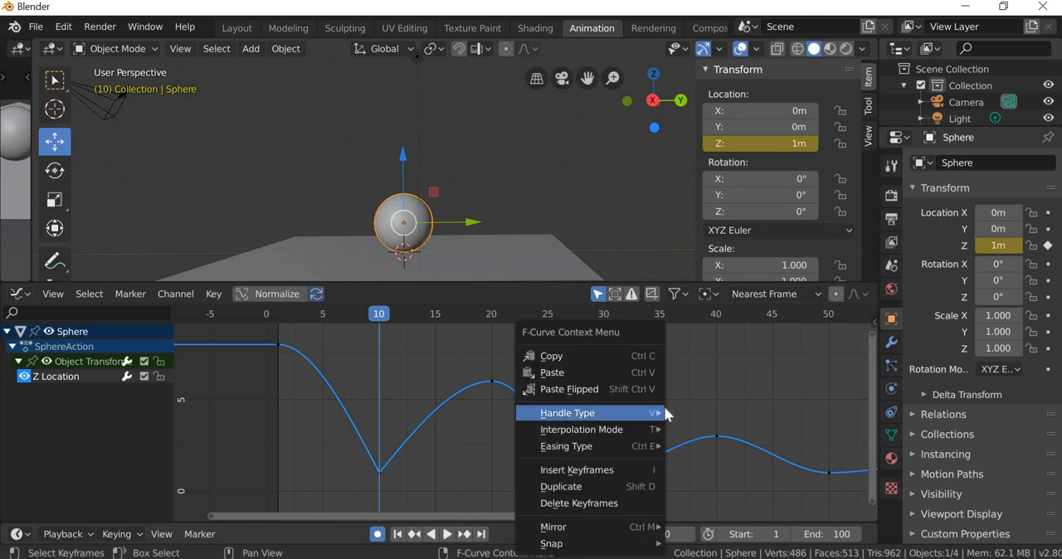
mouse_move(659, 412)
click(717, 450)
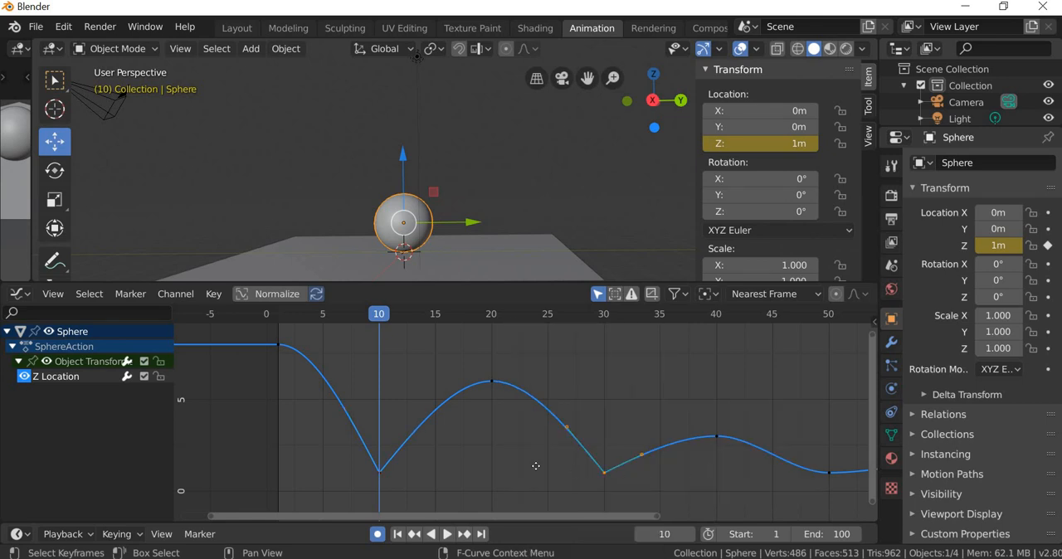
ctrl+scroll(422, 451, down, 10)
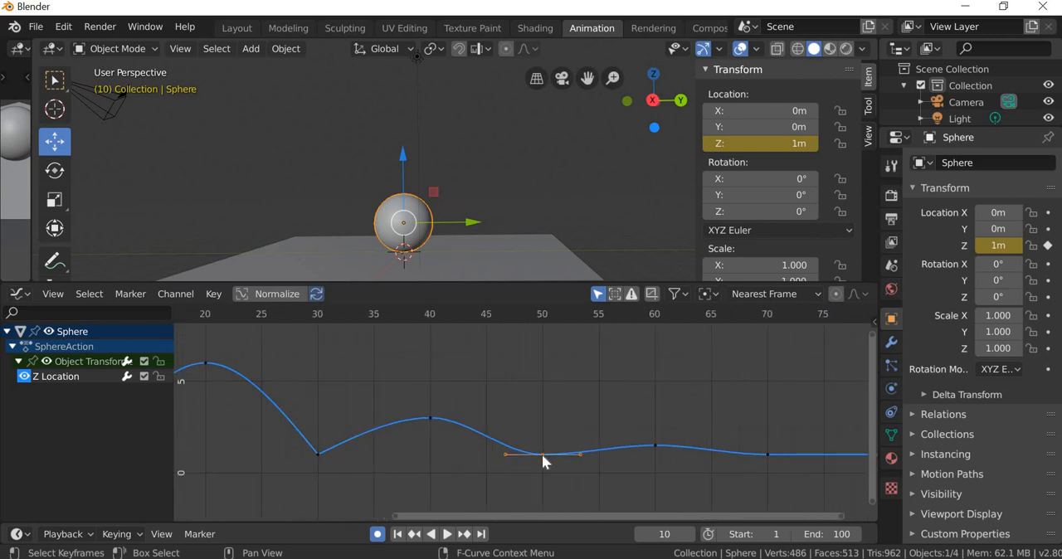
right_click(543, 457)
mouse_move(521, 420)
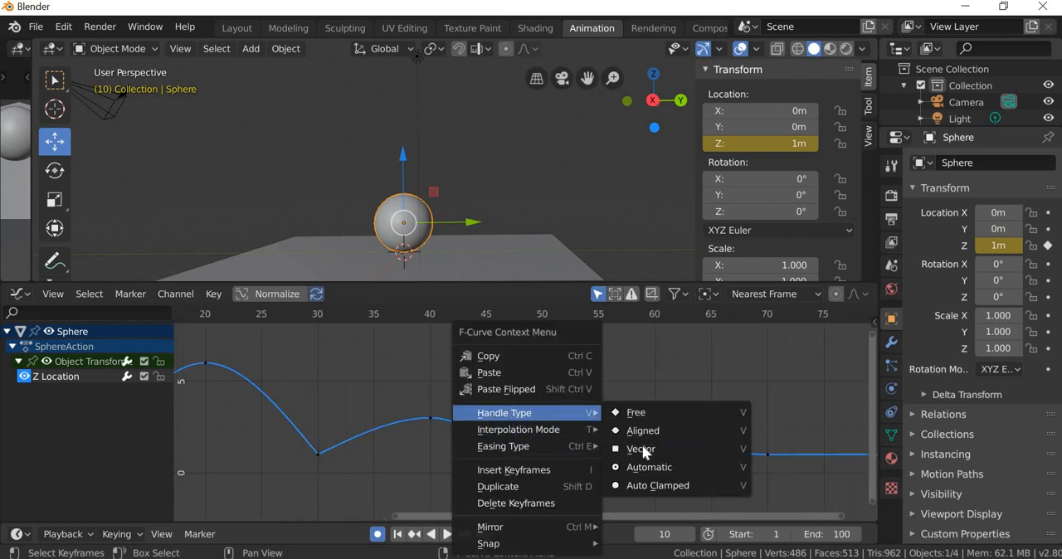
click(644, 449)
Step: Set the frame 70 keyframe's handle type to Vector, deselect it, and select the Z Location channel to show its whole curve
ctrl+scroll(520, 477, down, 3)
ctrl+scroll(520, 485, down, 5)
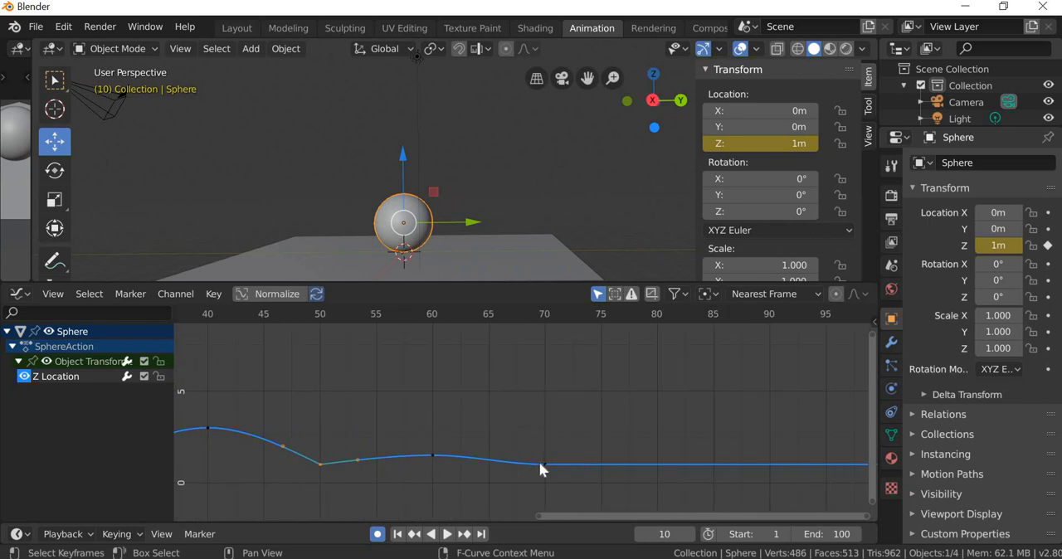
right_click(542, 454)
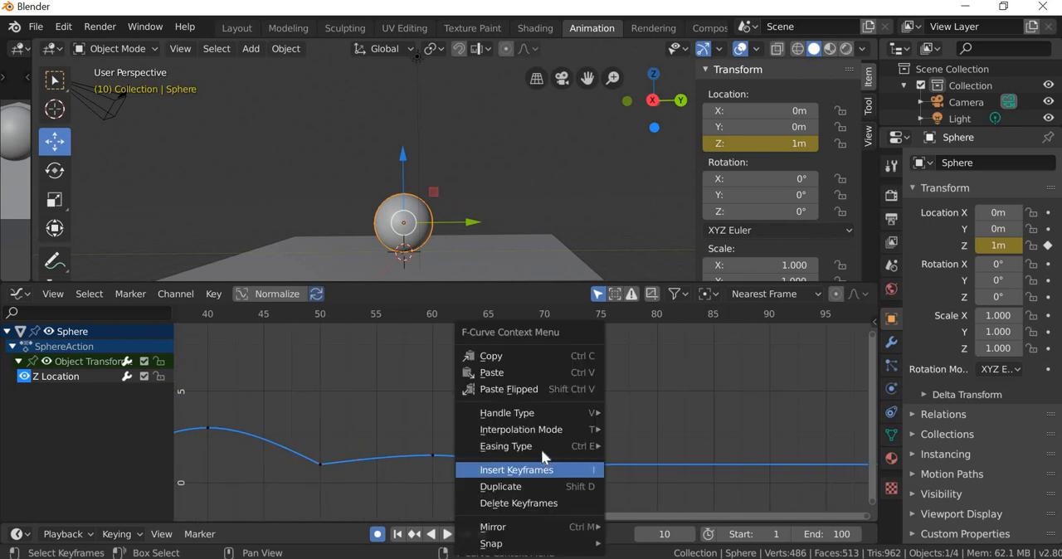
mouse_move(593, 413)
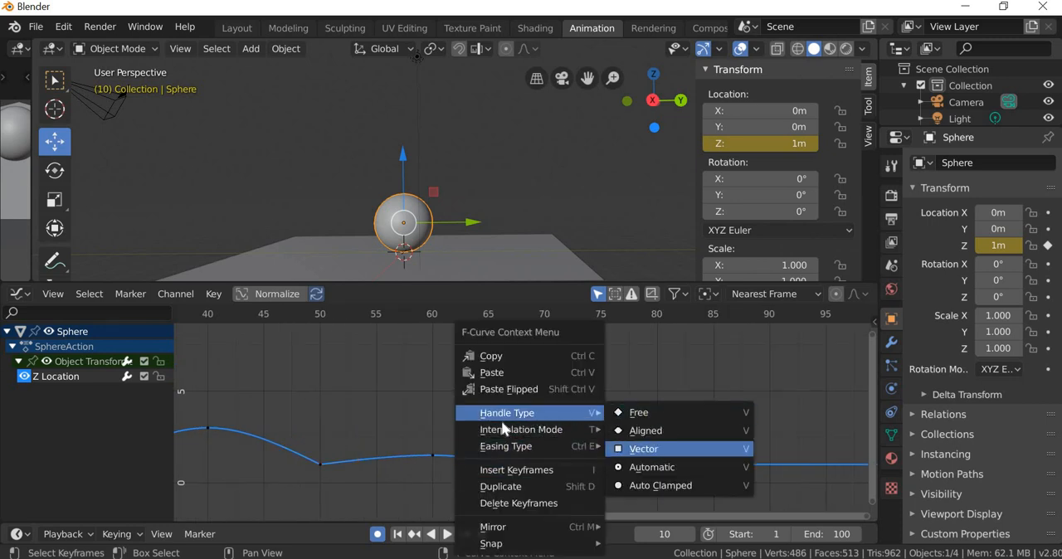
click(655, 450)
scroll(501, 420, down, 3)
middle_drag(400, 460, 559, 465)
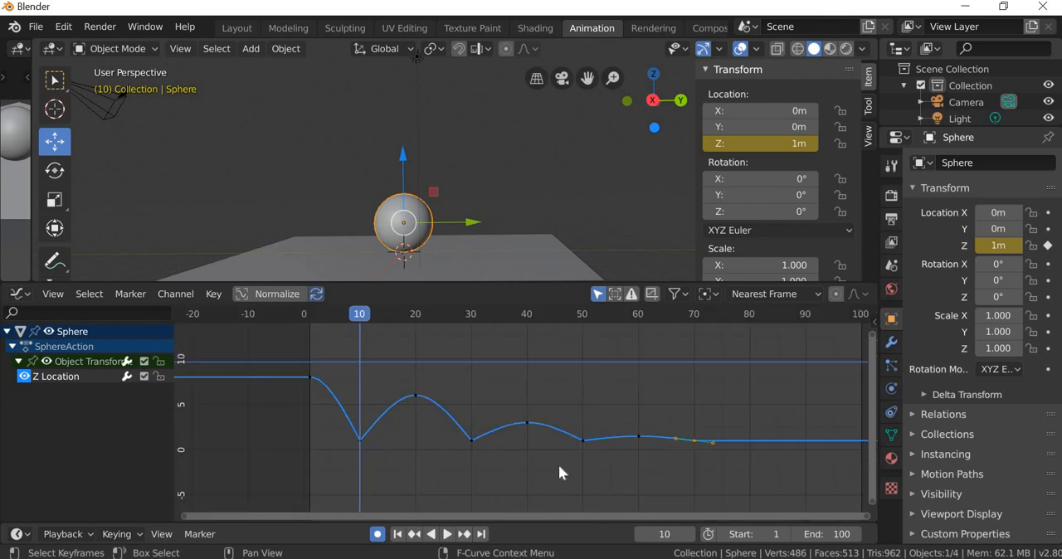
click(405, 430)
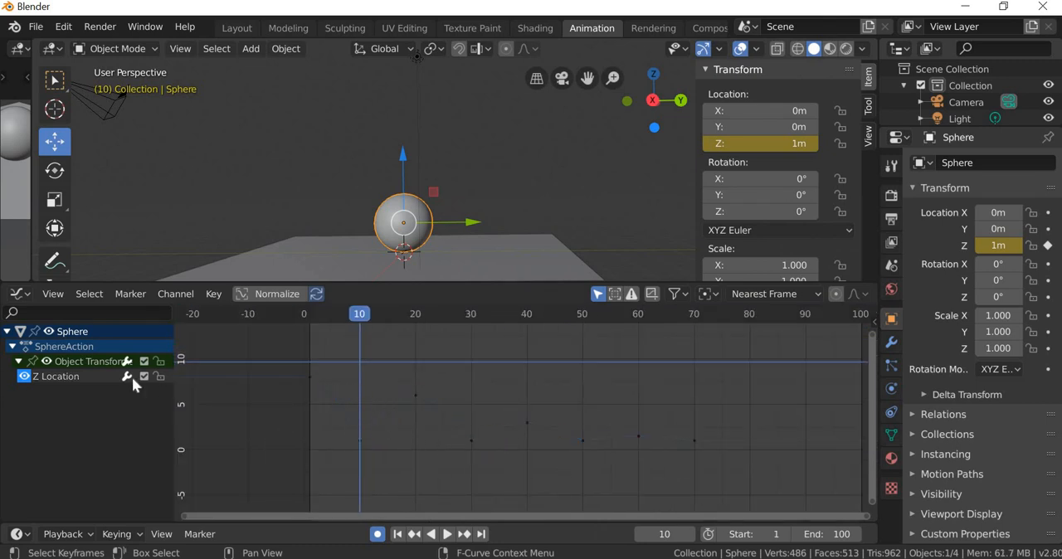
click(49, 374)
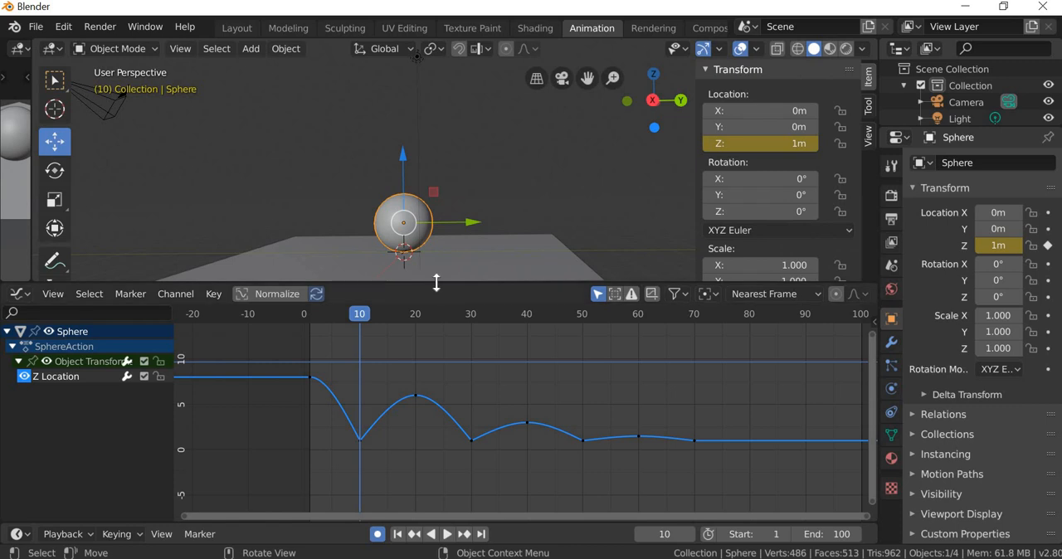
Step: Enlarge the 3D viewport over the Graph Editor, deselect the sphere, and replay the bounce from frame 1
drag(438, 285, 446, 432)
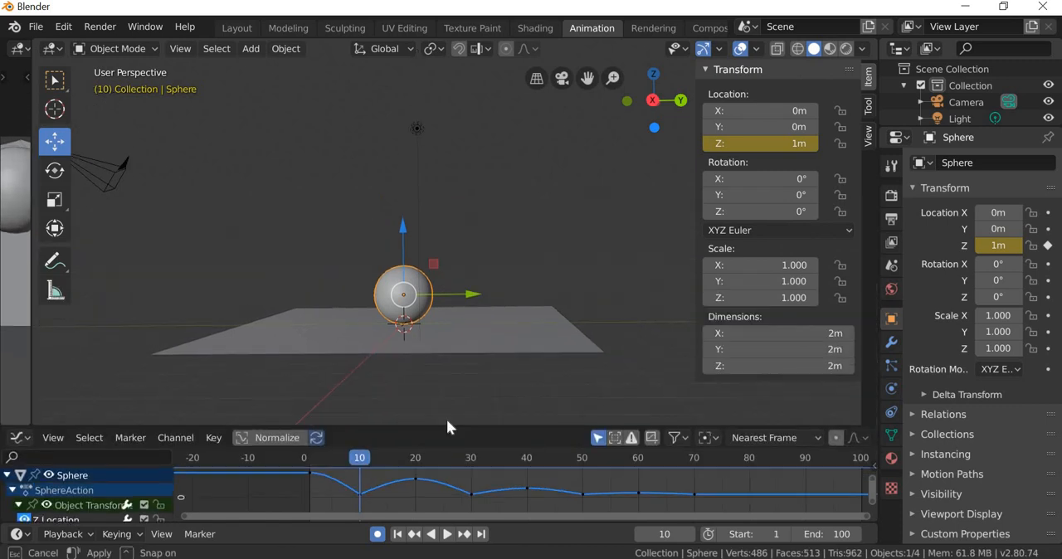
click(527, 273)
click(398, 536)
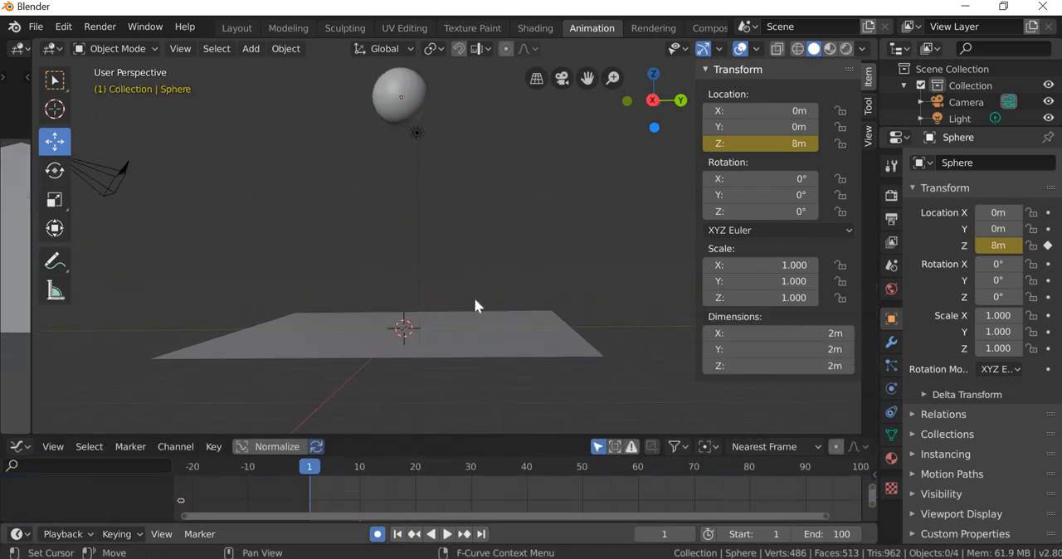
click(448, 535)
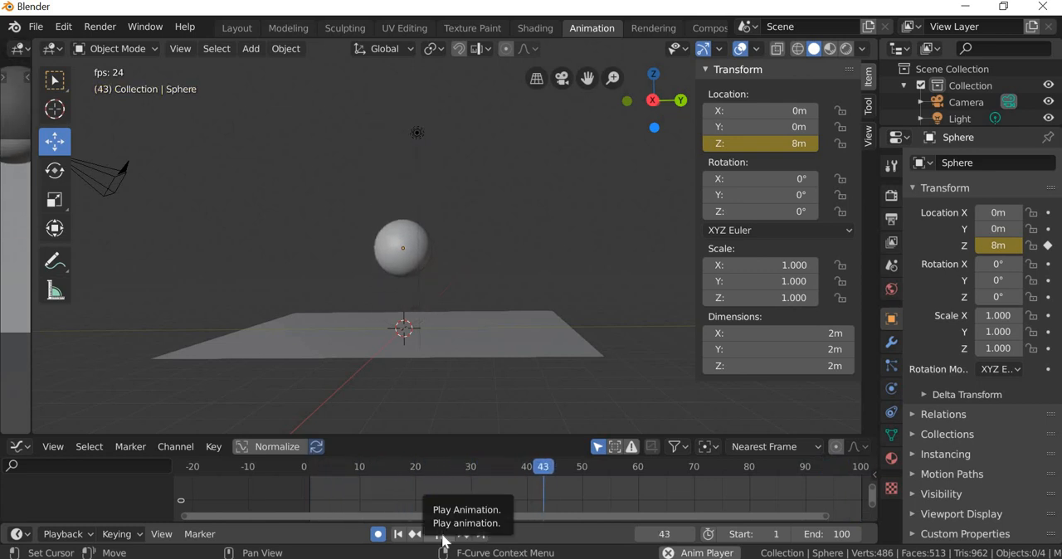
click(441, 538)
Step: Reselect the sphere, go to frame 10, and view its contact with the plane up close
click(413, 303)
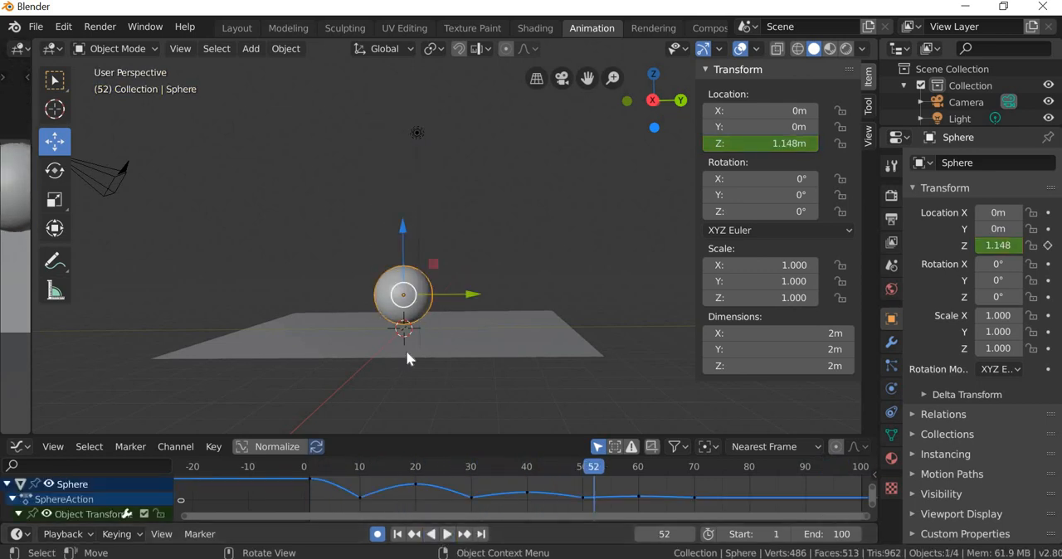
middle_drag(412, 380, 429, 299)
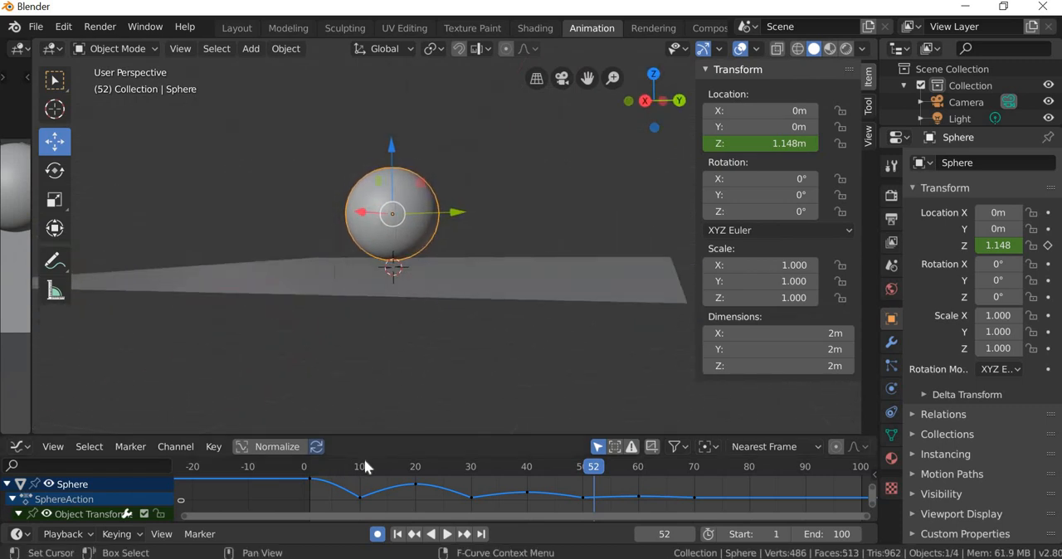
click(361, 467)
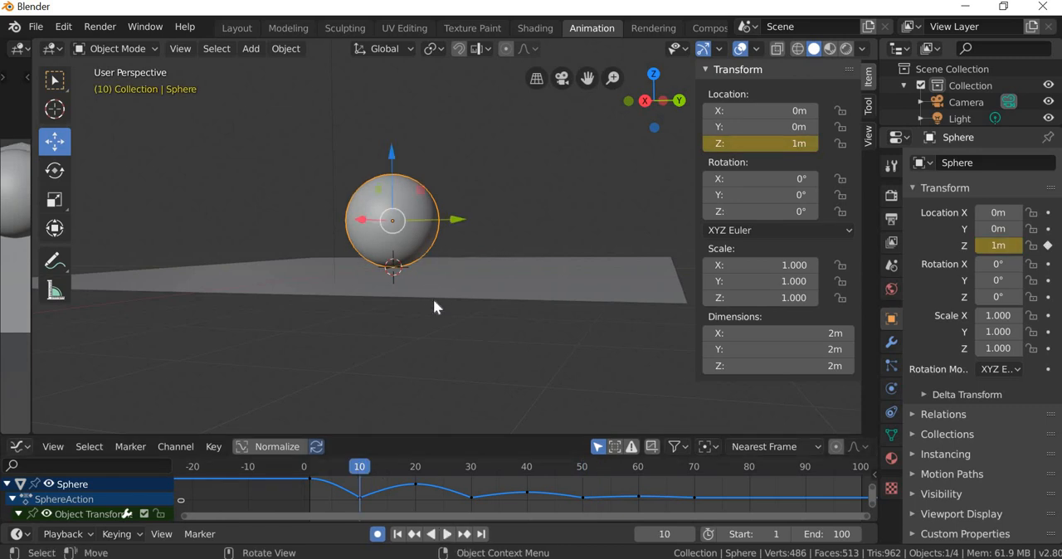
middle_drag(434, 303, 413, 266)
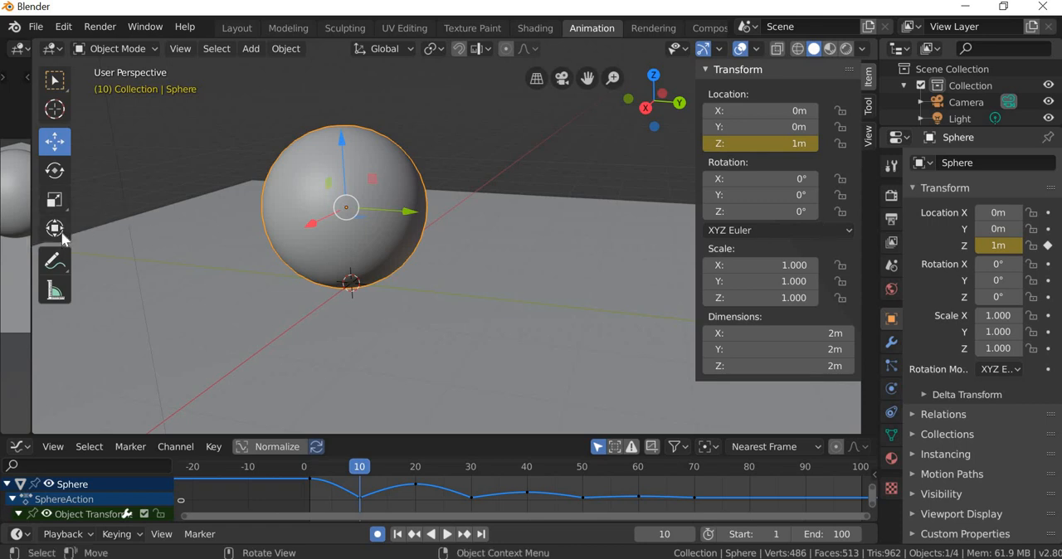
Step: Try to squash the sphere along its Z axis with the Scale tool at frame 10
click(55, 200)
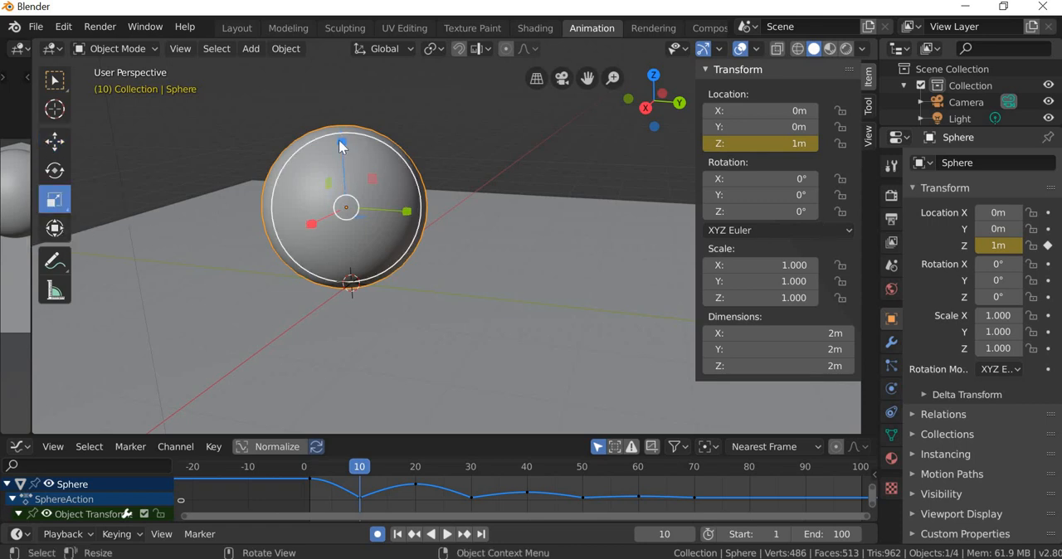
middle_drag(362, 307, 345, 190)
drag(331, 167, 335, 205)
right_click(342, 213)
middle_drag(380, 256, 569, 219)
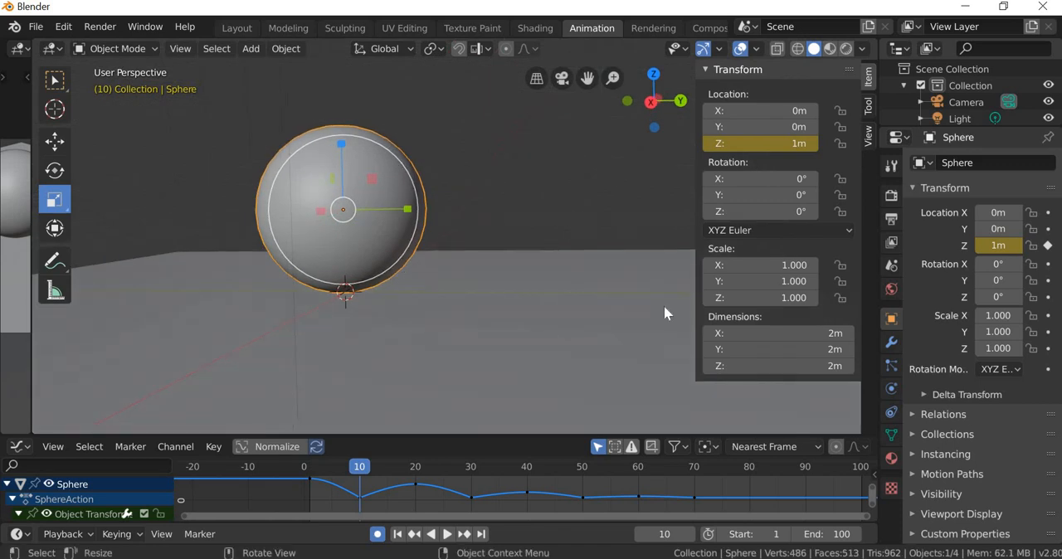
Step: Add a Maintain Volume object constraint to the sphere
click(891, 389)
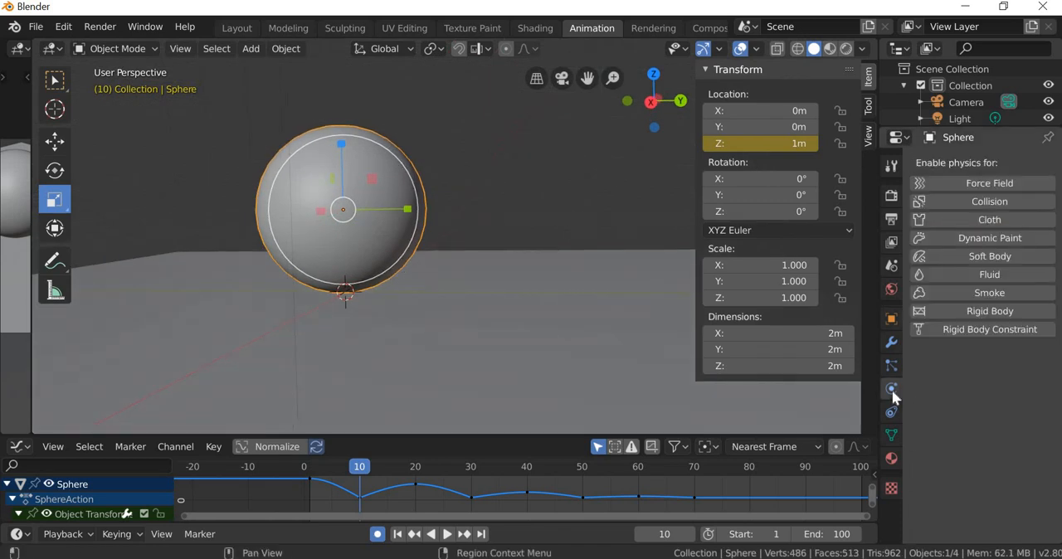
click(892, 413)
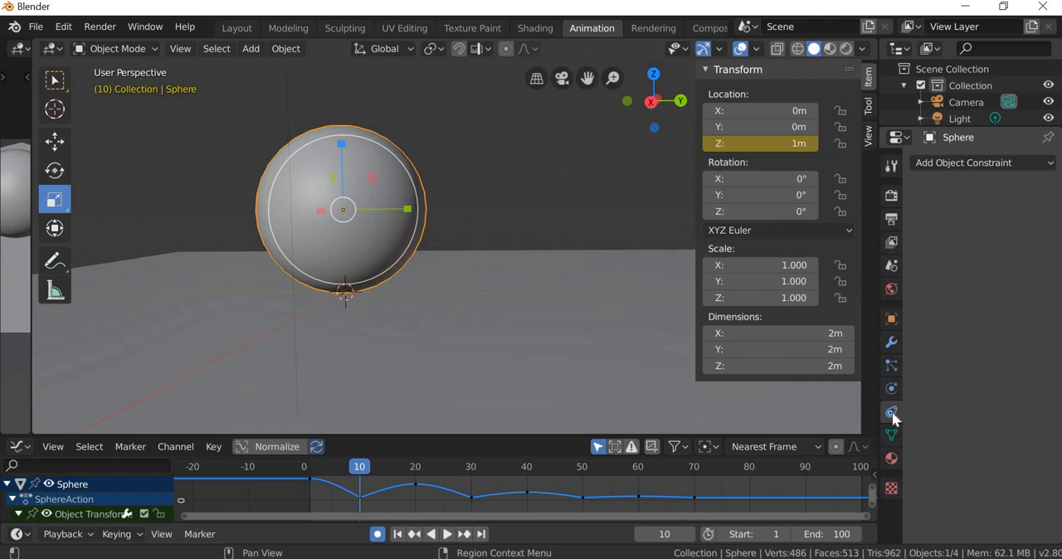
click(894, 362)
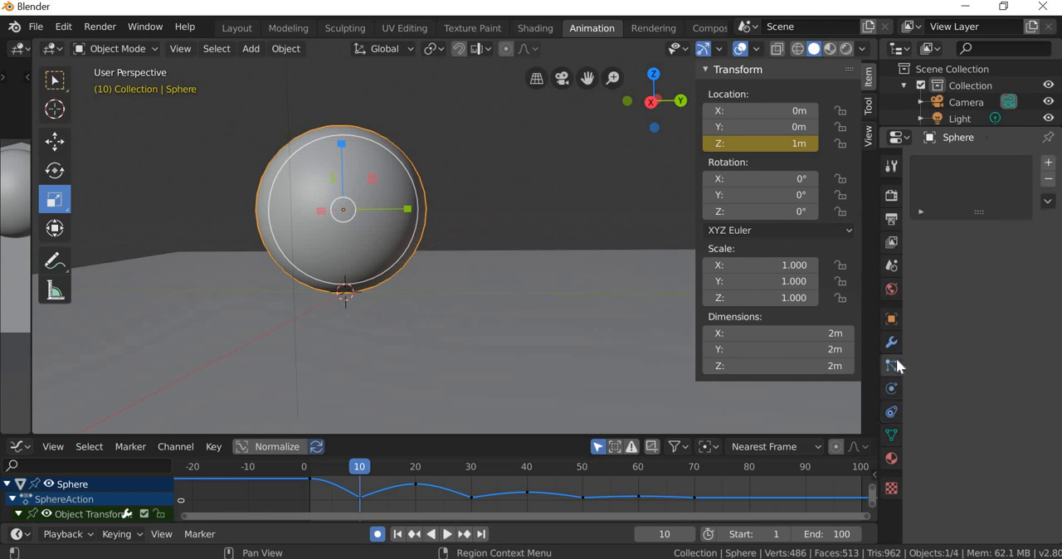
click(893, 412)
click(1004, 162)
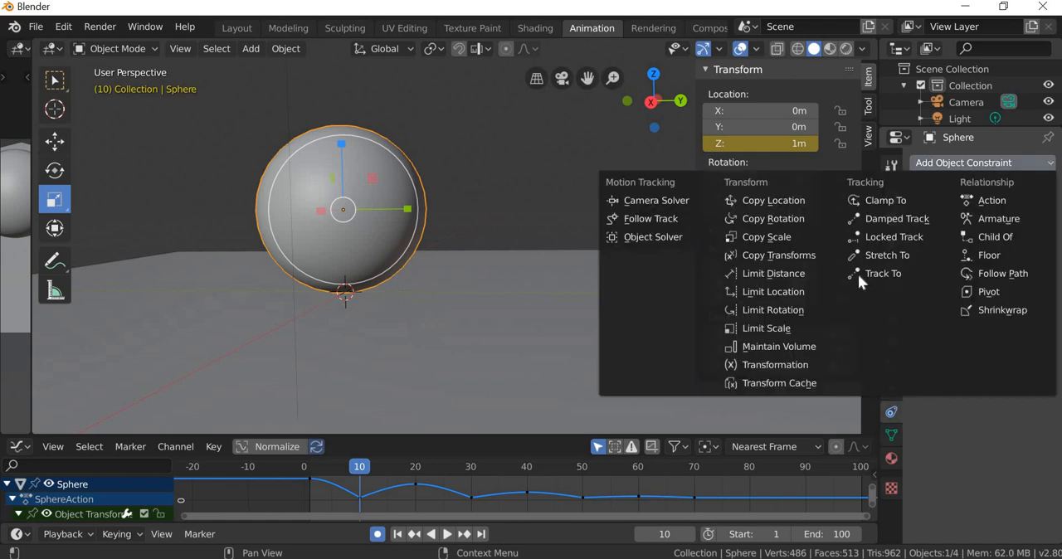
click(793, 347)
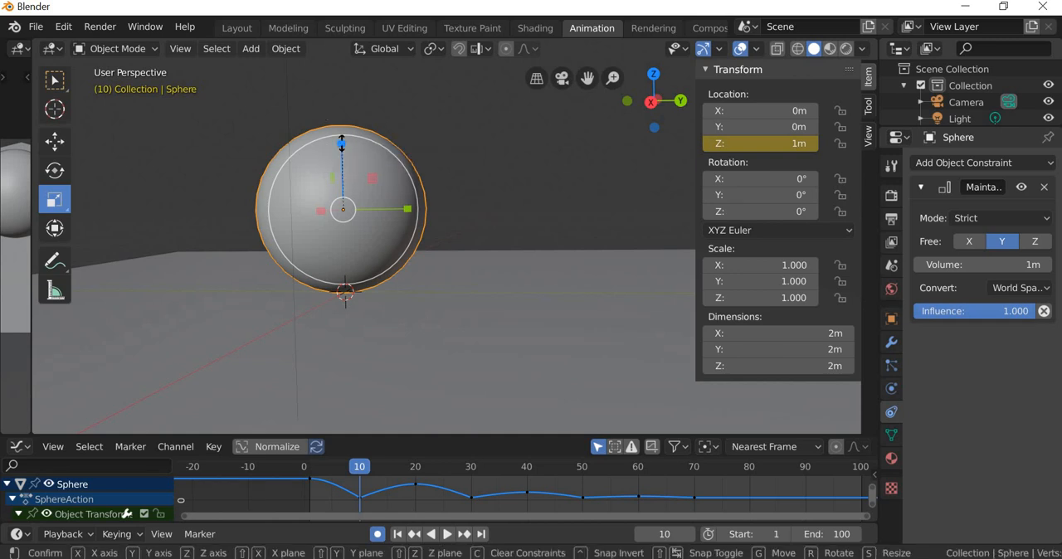
Step: Squash the sphere at frame 10 to a scale of about 0.67 along Z and widen it to about 1.19 along Y
drag(343, 146, 344, 167)
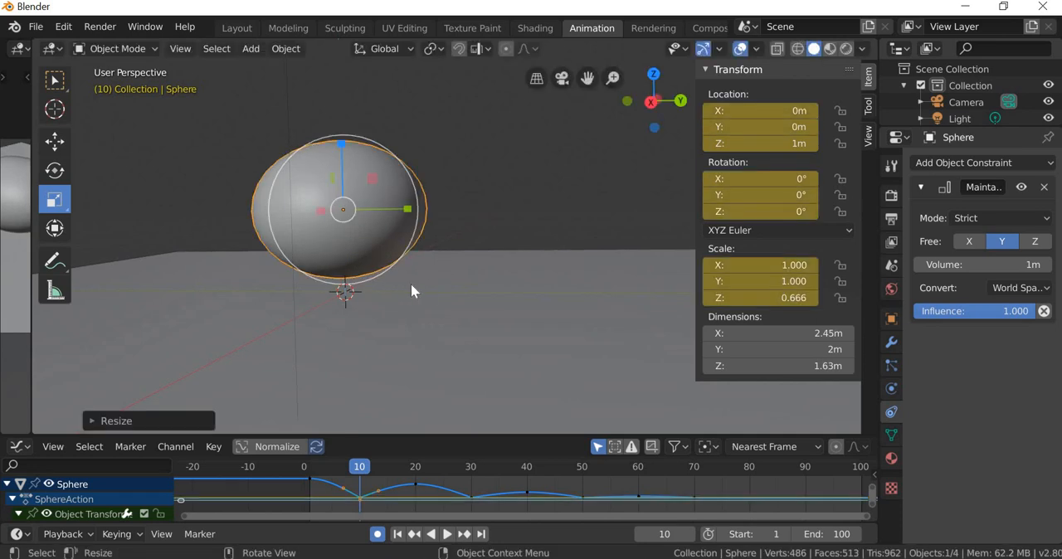
middle_drag(401, 336, 403, 398)
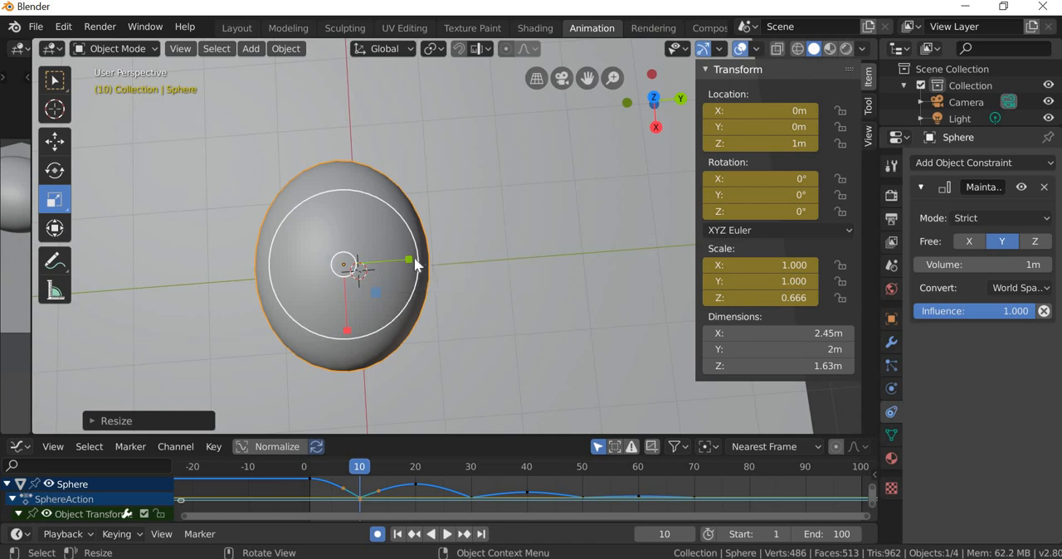
drag(410, 264, 424, 269)
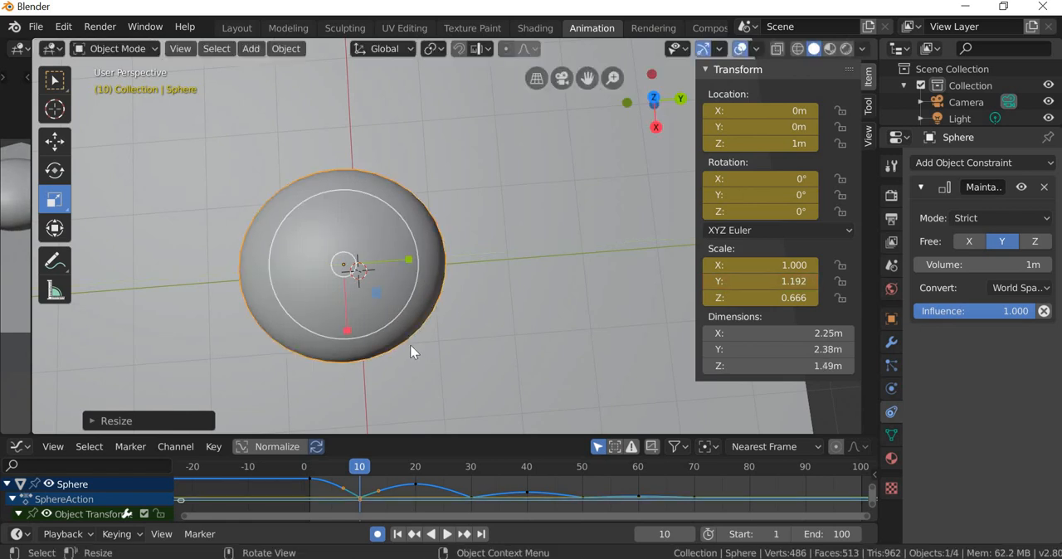
middle_drag(412, 351, 399, 241)
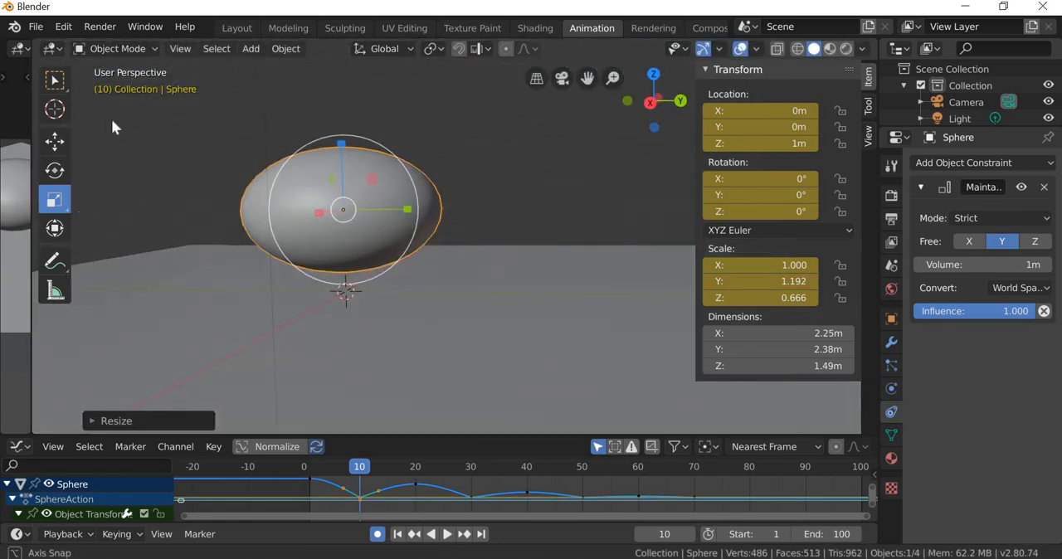
Step: Lower the squashed sphere along Z to about 0.72 m at frame 10 so that it touches the plane
click(54, 141)
scroll(301, 277, up, 2)
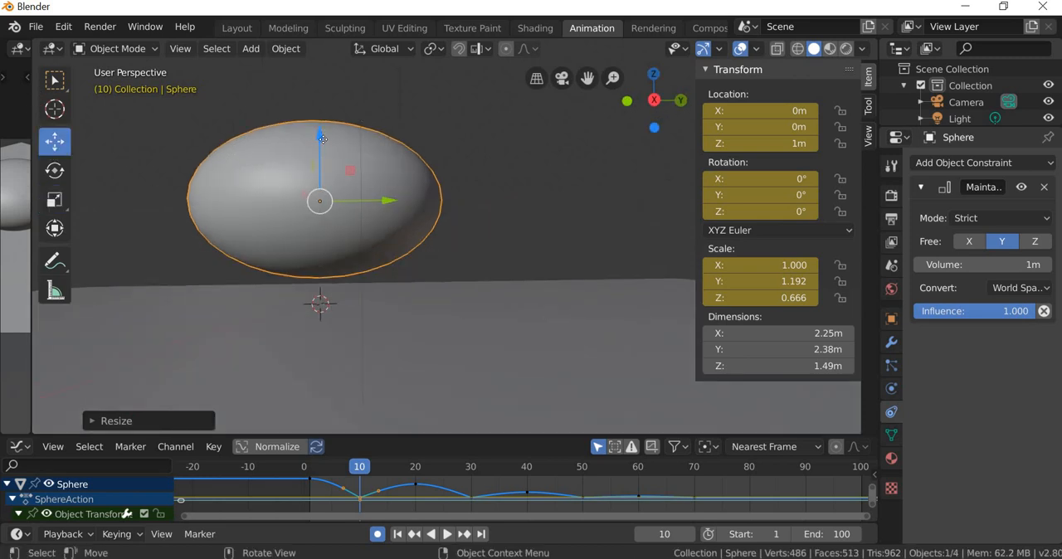
drag(322, 138, 319, 159)
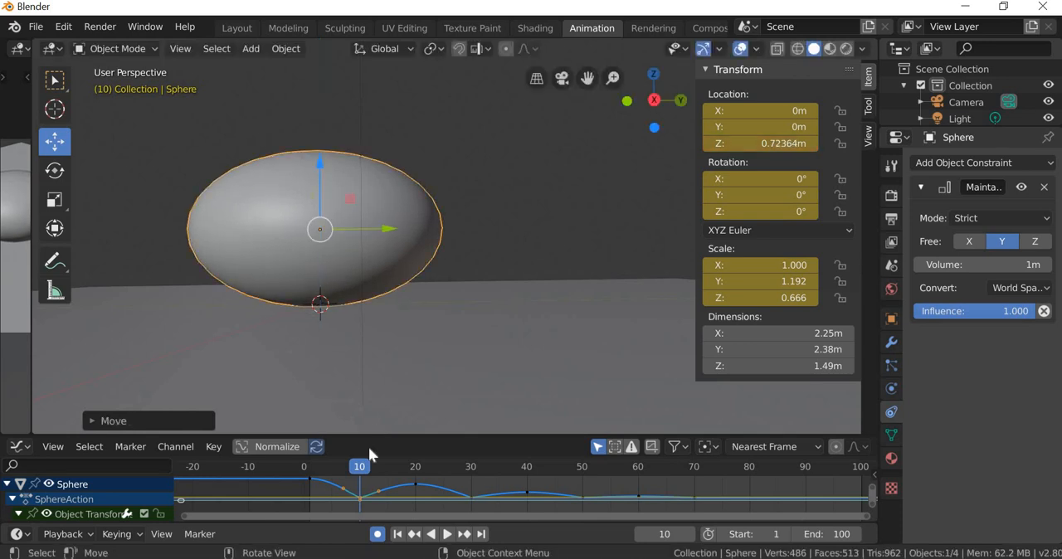
drag(357, 467, 359, 491)
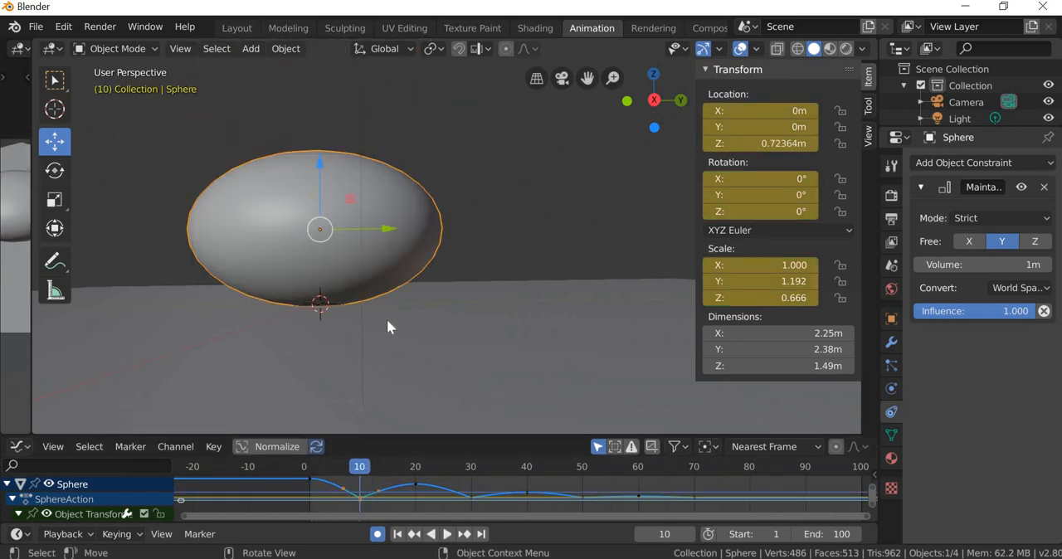
scroll(387, 319, down, 2)
middle_drag(387, 319, 383, 349)
scroll(382, 350, up, 2)
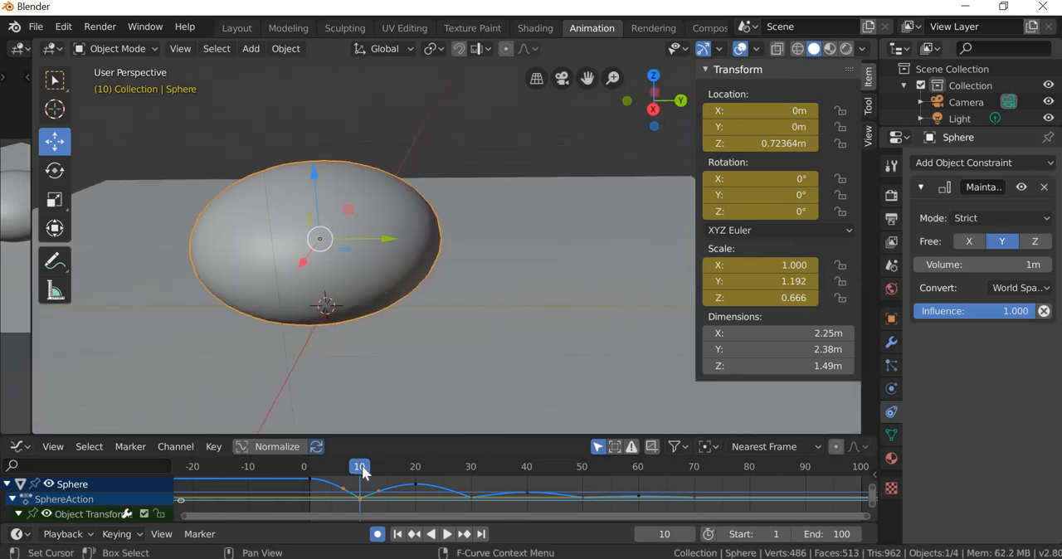
Step: Go to frame 9 and narrow the sphere to a scale of about 0.82 along Y and 0.52 along X
key(space)
drag(359, 472, 355, 473)
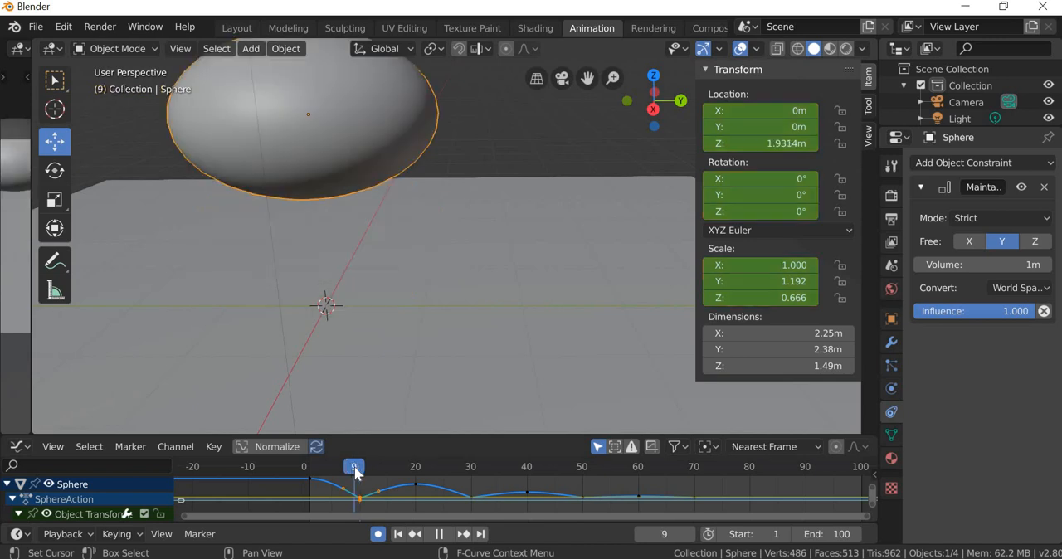
middle_drag(383, 322, 390, 357)
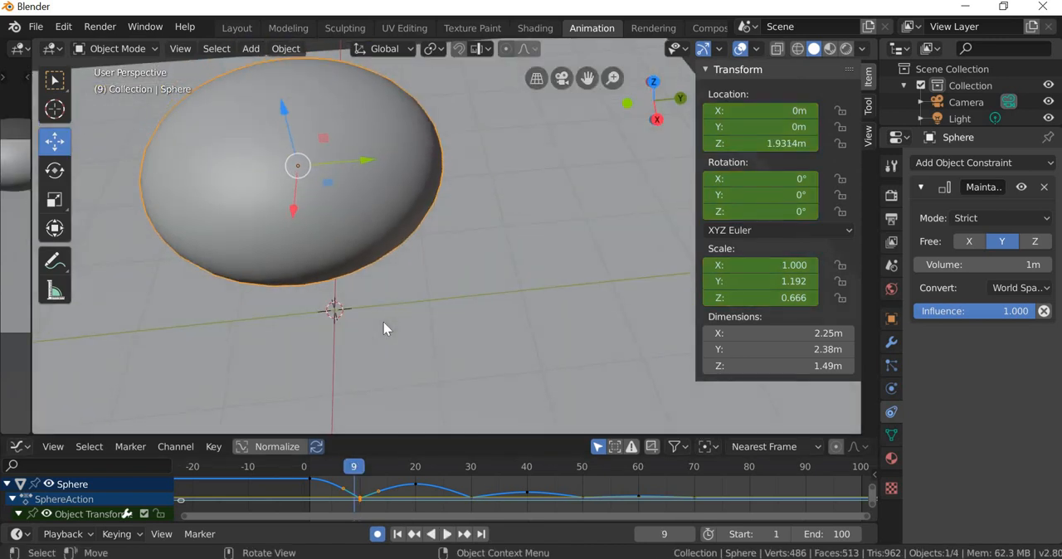
scroll(383, 322, down, 3)
scroll(383, 322, up, 1)
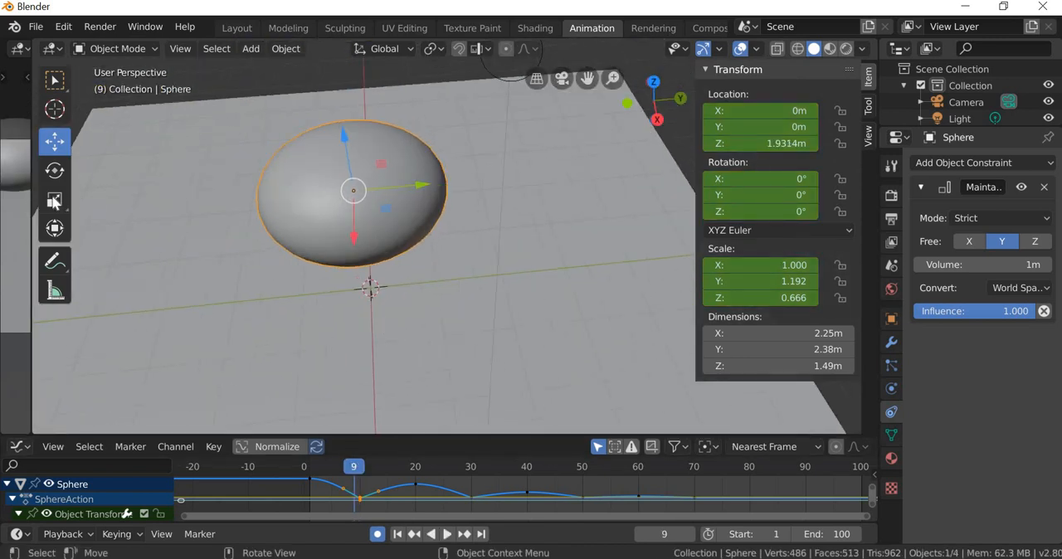
click(53, 200)
middle_drag(502, 292, 471, 227)
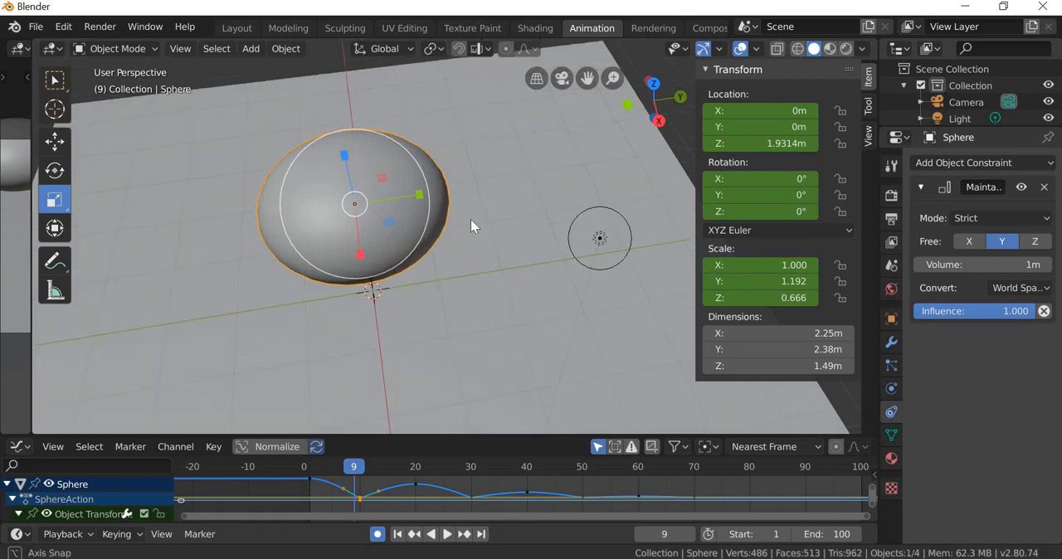
middle_drag(538, 260, 515, 353)
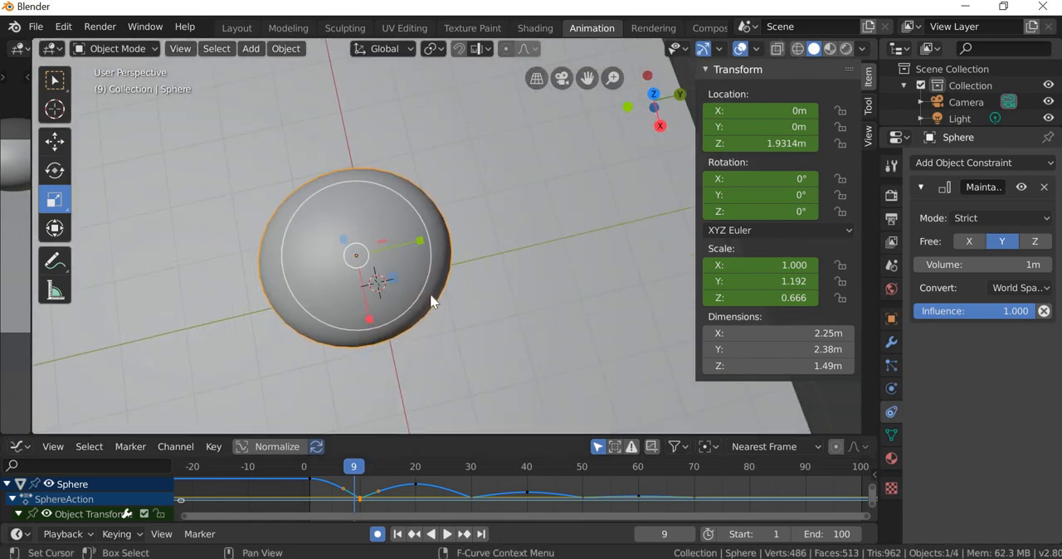
drag(421, 241, 399, 242)
drag(394, 301, 368, 287)
middle_drag(359, 292, 353, 280)
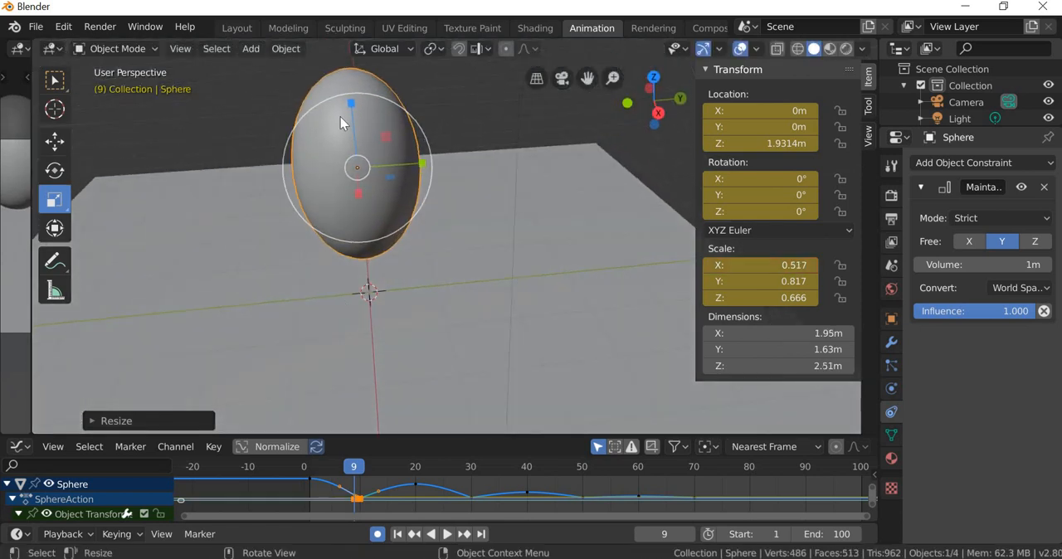
Step: Refine the sphere's stretch at frame 9 to a scale of about 0.44 in X, 0.90 in Y and 0.45 in Z
drag(349, 111, 354, 133)
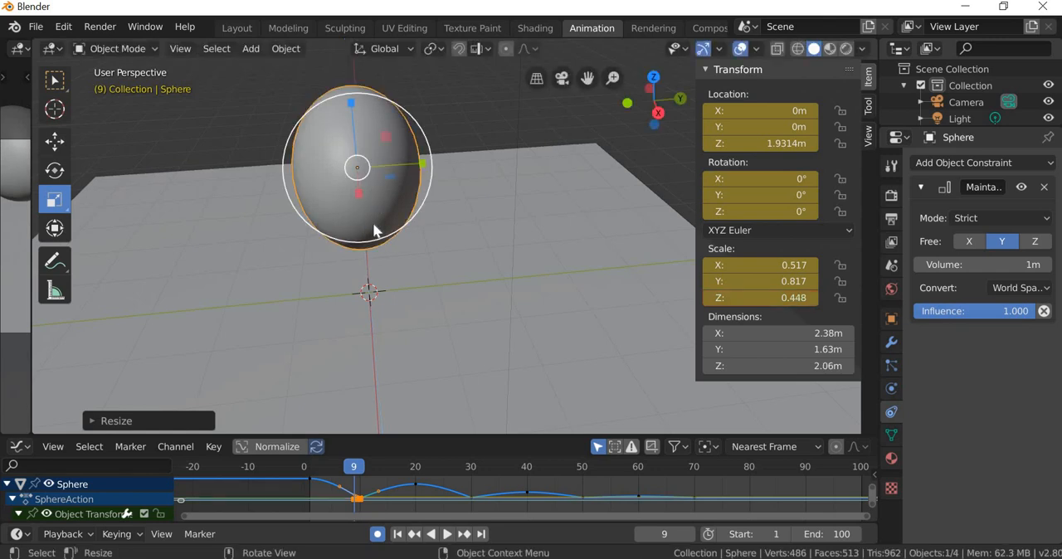
middle_drag(375, 232, 369, 257)
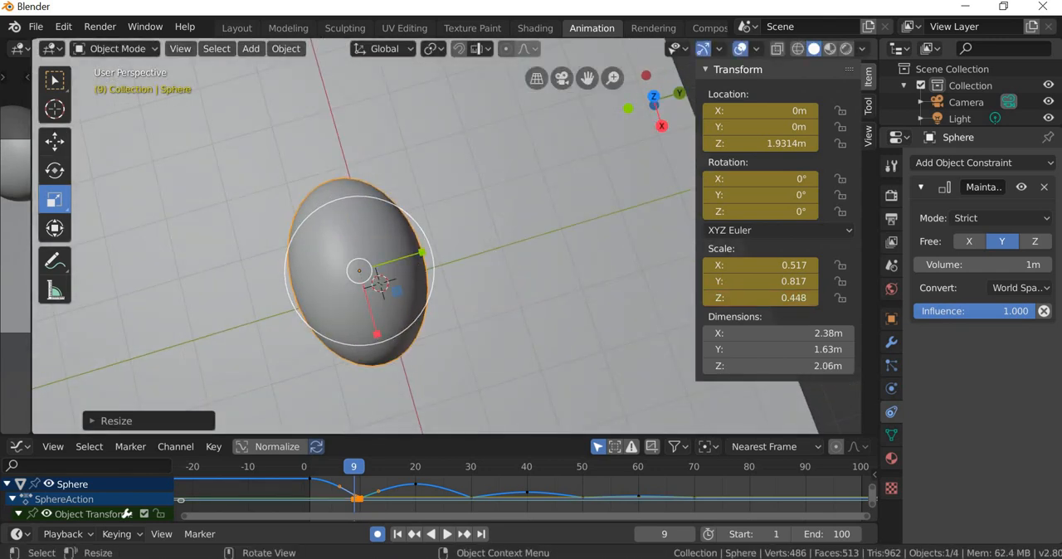
mouse_move(421, 251)
mouse_down()
mouse_move(438, 253)
mouse_move(426, 253)
mouse_up()
mouse_move(368, 336)
mouse_down()
mouse_move(377, 328)
mouse_move(387, 351)
mouse_move(383, 340)
mouse_up()
middle_drag(383, 340, 409, 328)
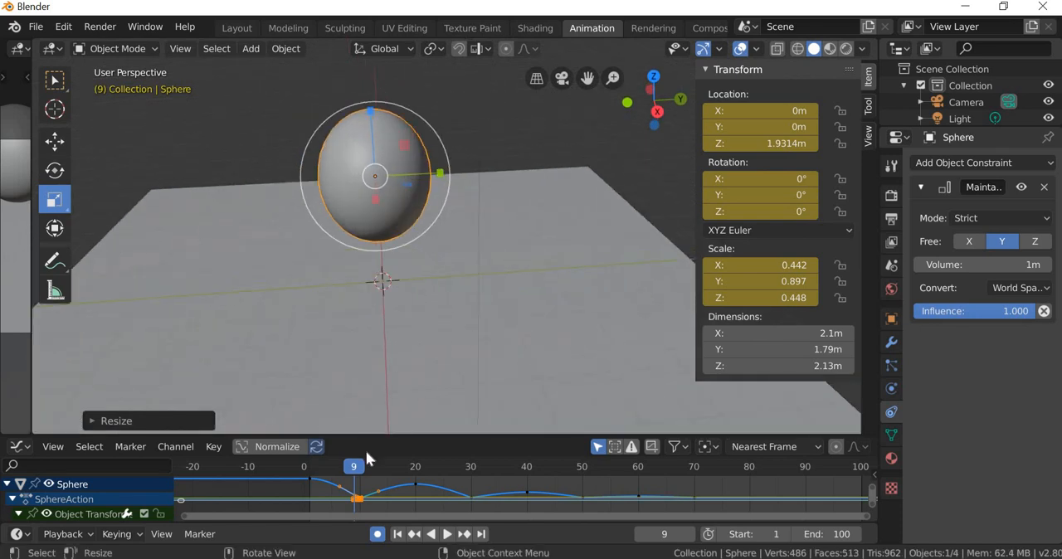
Step: Review the stretch and squash between frames 8 and 10, and go to frame 7 with the whole sphere in view
key(space)
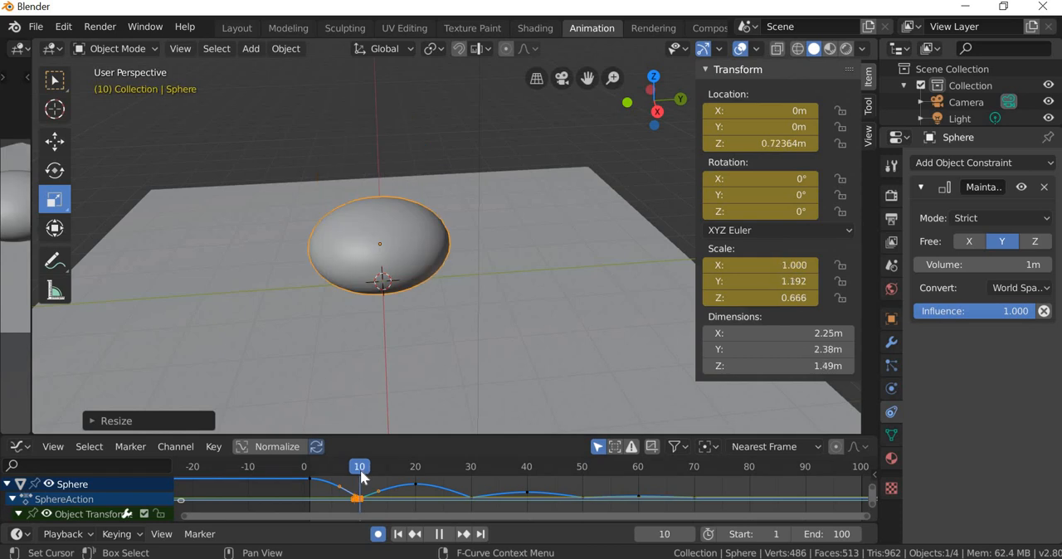
drag(351, 472, 351, 473)
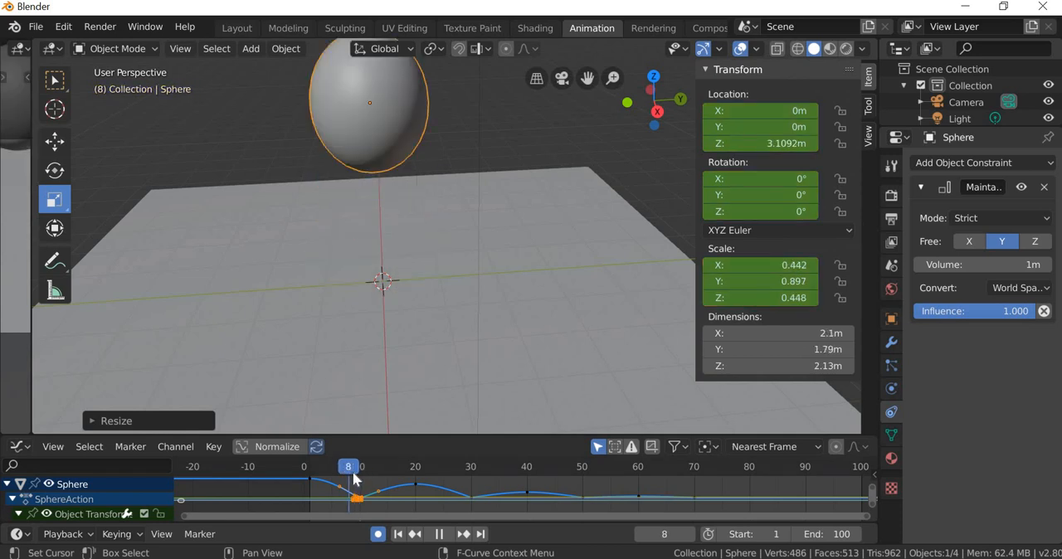
click(350, 471)
drag(343, 473, 343, 473)
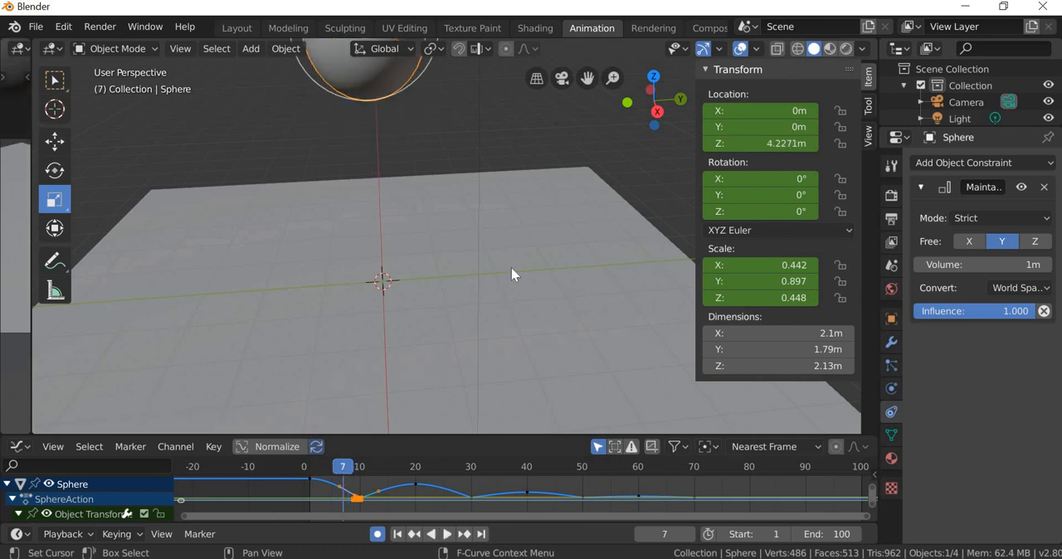
middle_drag(407, 278, 408, 311)
scroll(408, 282, down, 2)
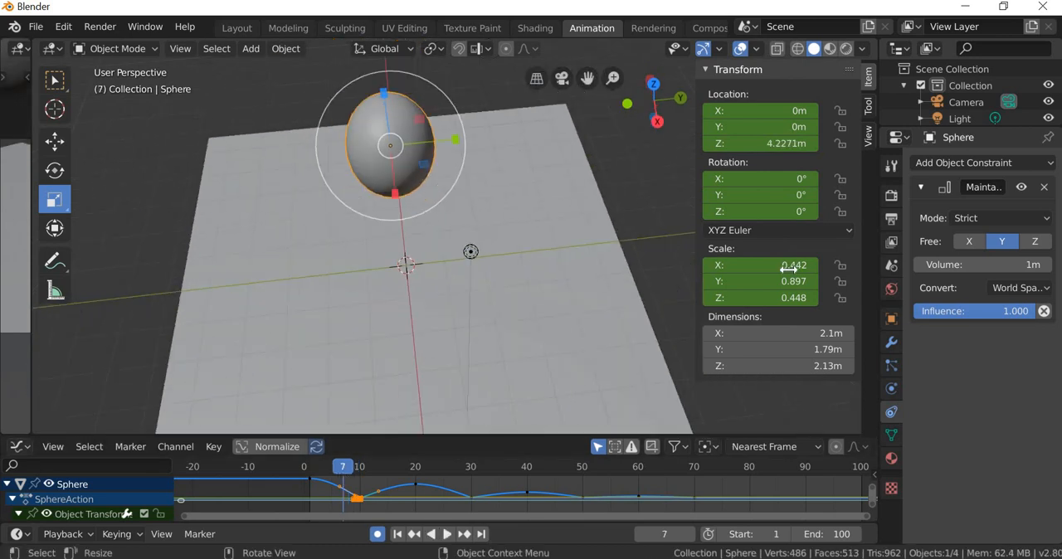
Step: Set the sphere's X, Y and Z scale to 1 at frame 7
click(802, 267)
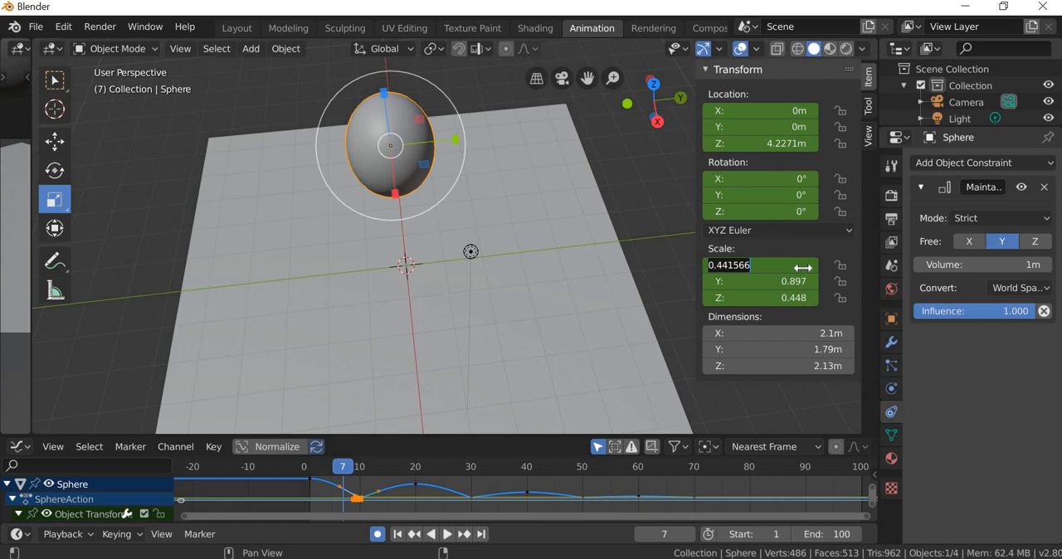
text(1)
key(Return)
click(799, 281)
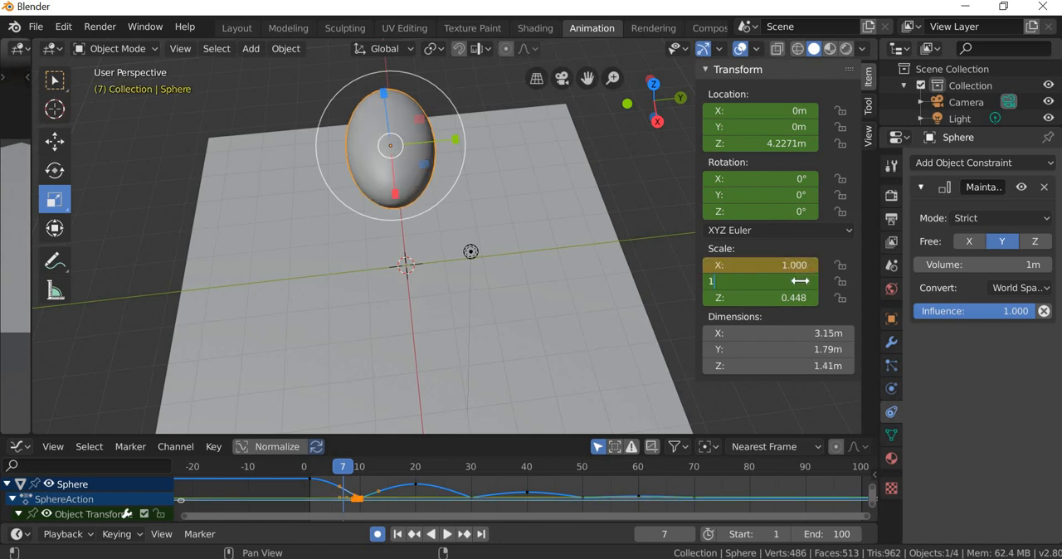
text(1)
key(Return)
click(791, 303)
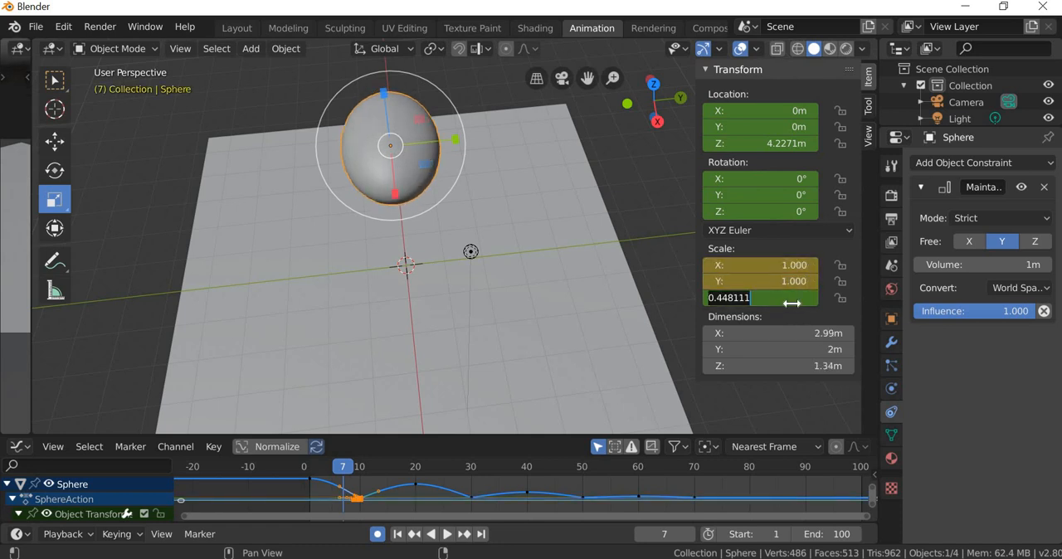
text(1)
key(Return)
Step: Review the sphere's fall from frame 2 to frame 10 and examine its squashed shape on the plane up close
middle_drag(426, 272, 381, 300)
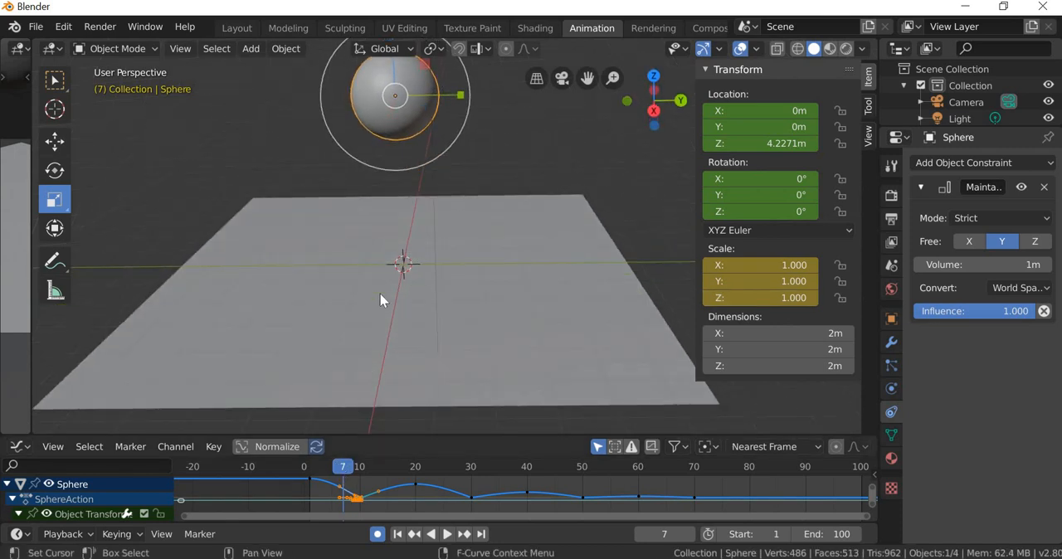
click(316, 466)
key(space)
scroll(380, 285, down, 3)
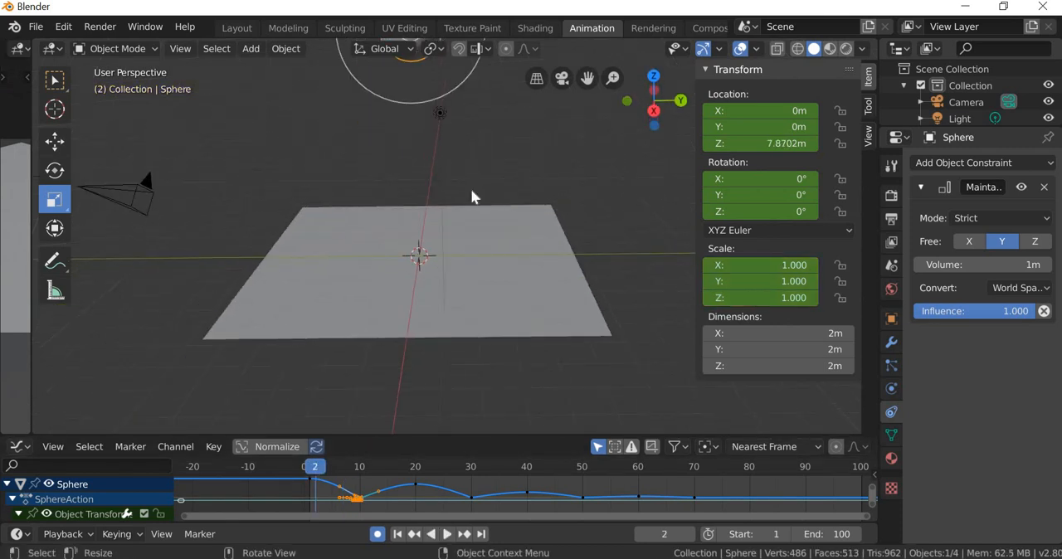
shift+middle_drag(462, 263, 452, 332)
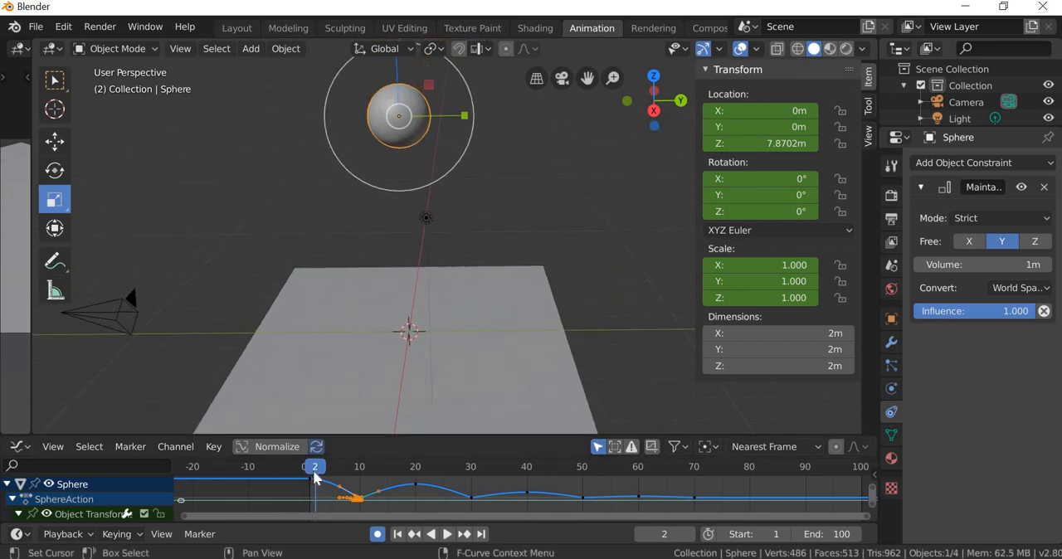
key(space)
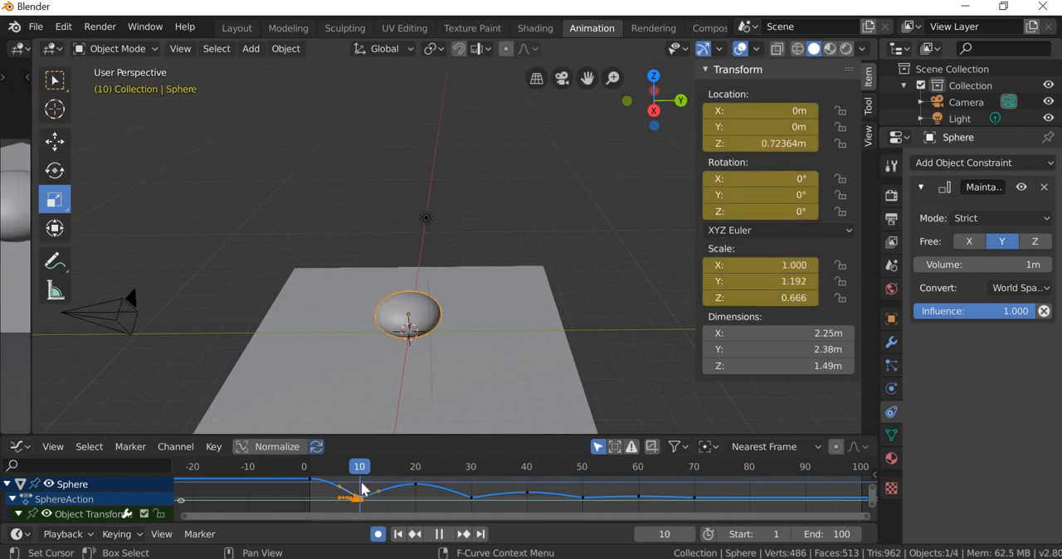
key(space)
scroll(380, 398, up, 3)
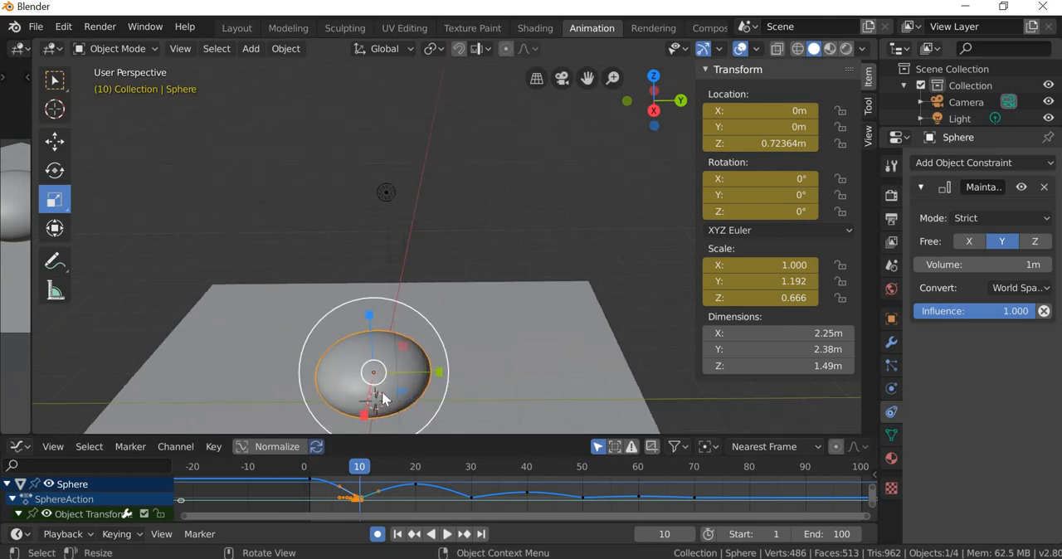
shift+middle_drag(382, 392, 433, 241)
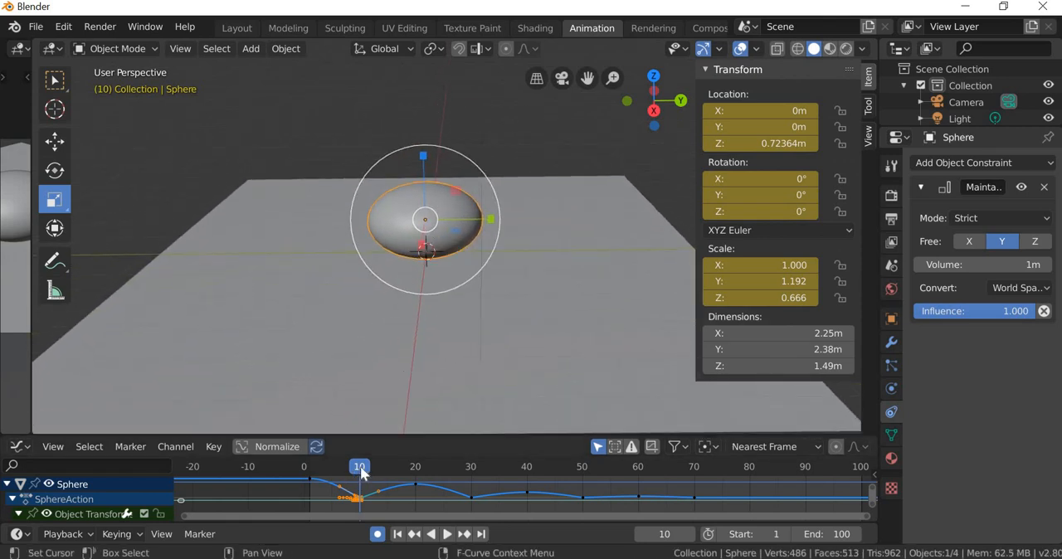
Step: At frame 11, reduce the sphere's squash to a scale of about 1.045 in Y and 0.927 in Z
key(space)
key(space)
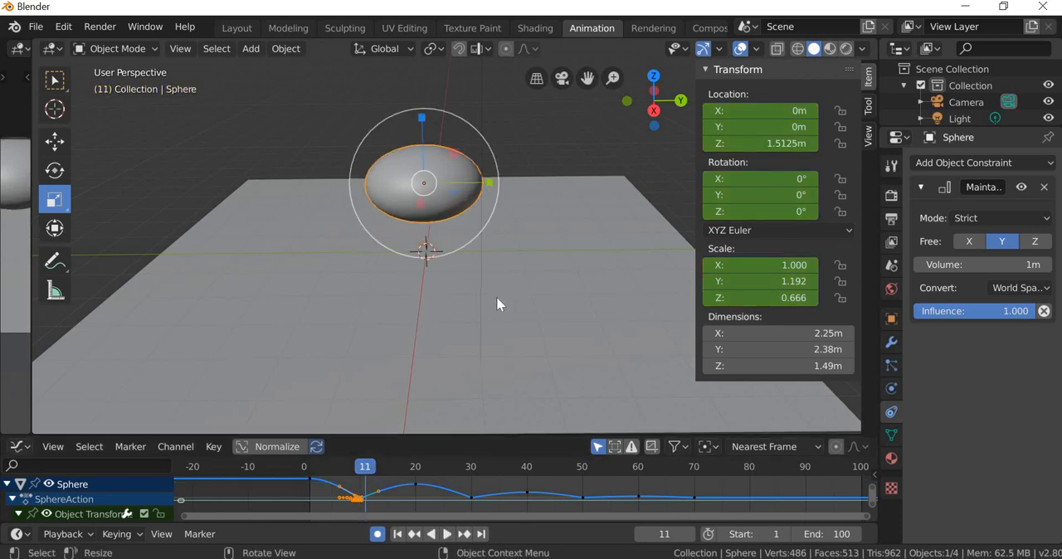
shift+scroll(459, 367, up, 5)
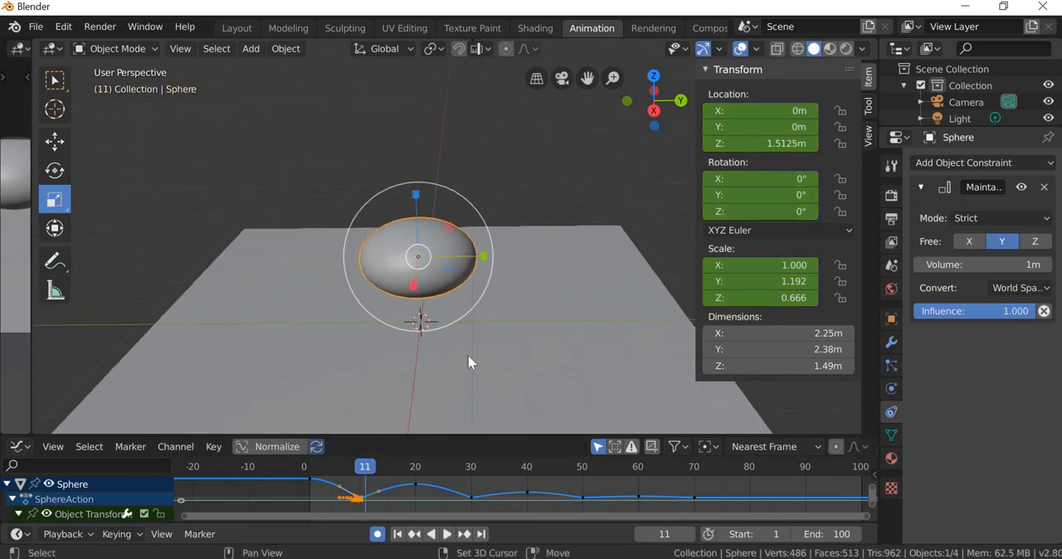
mouse_move(482, 387)
middle_down()
mouse_move(470, 378)
mouse_move(479, 374)
mouse_move(472, 382)
middle_up()
scroll(472, 382, up, 3)
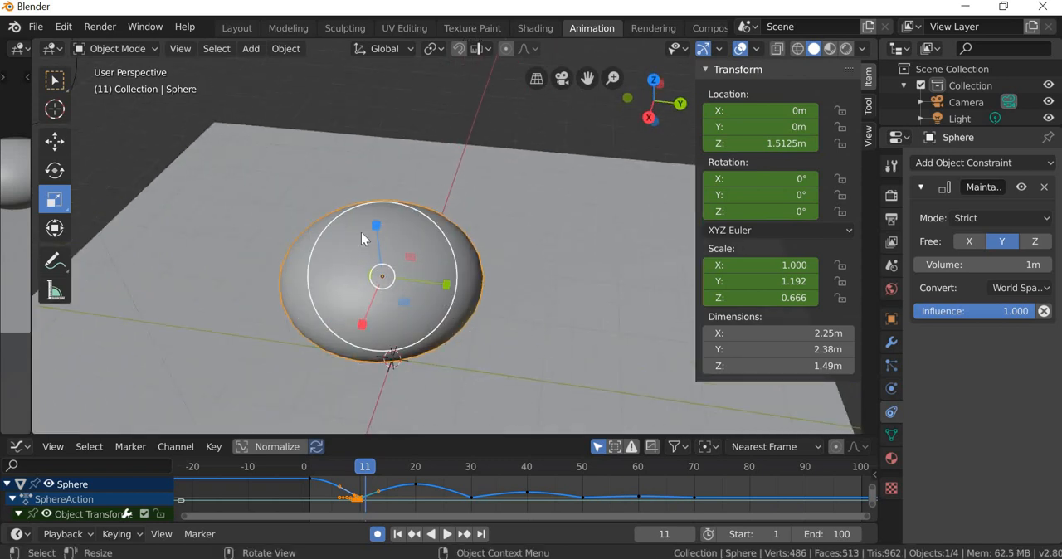
drag(376, 224, 376, 206)
middle_drag(421, 392, 424, 425)
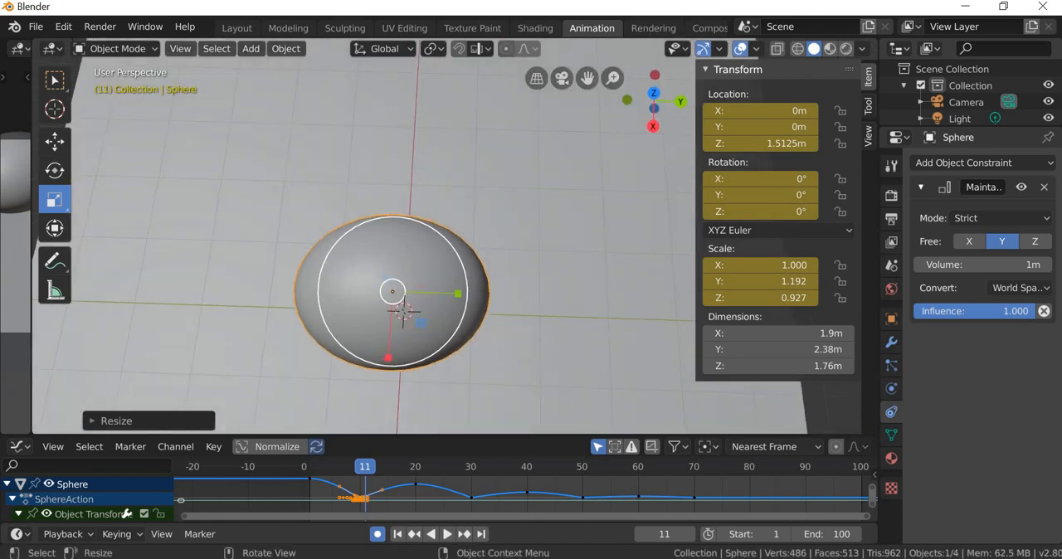
drag(459, 292, 452, 291)
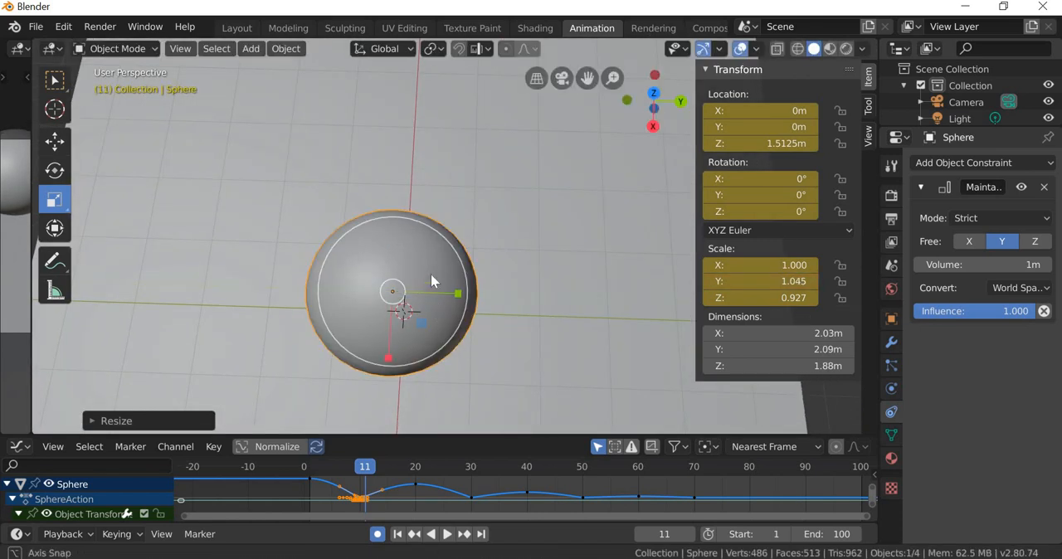
Step: Stretch the sphere vertically at frame 11 to a scale of about 0.805 in X, 0.869 in Y and 0.952 in Z
middle_drag(431, 274, 431, 266)
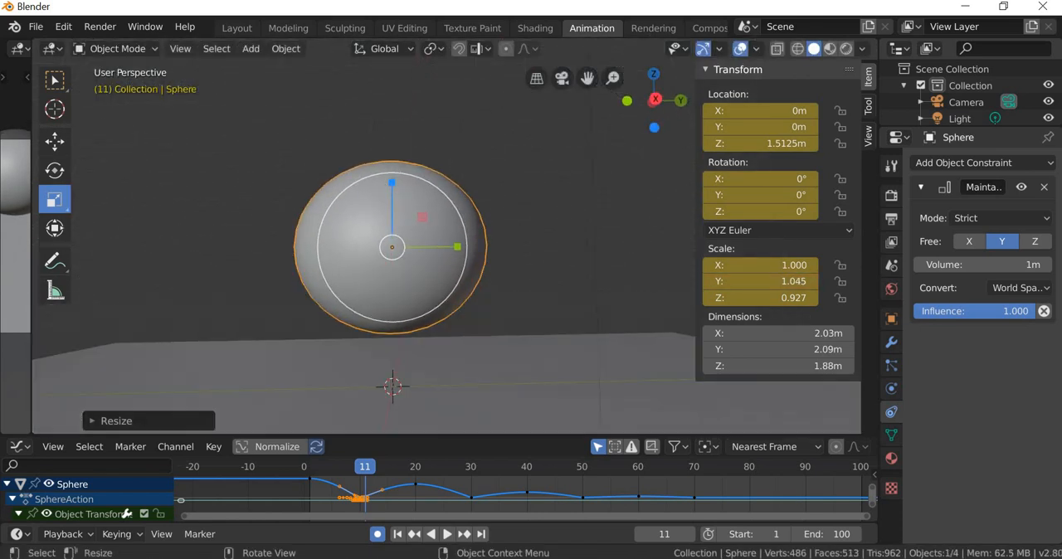
drag(394, 190, 400, 217)
middle_drag(410, 333, 485, 307)
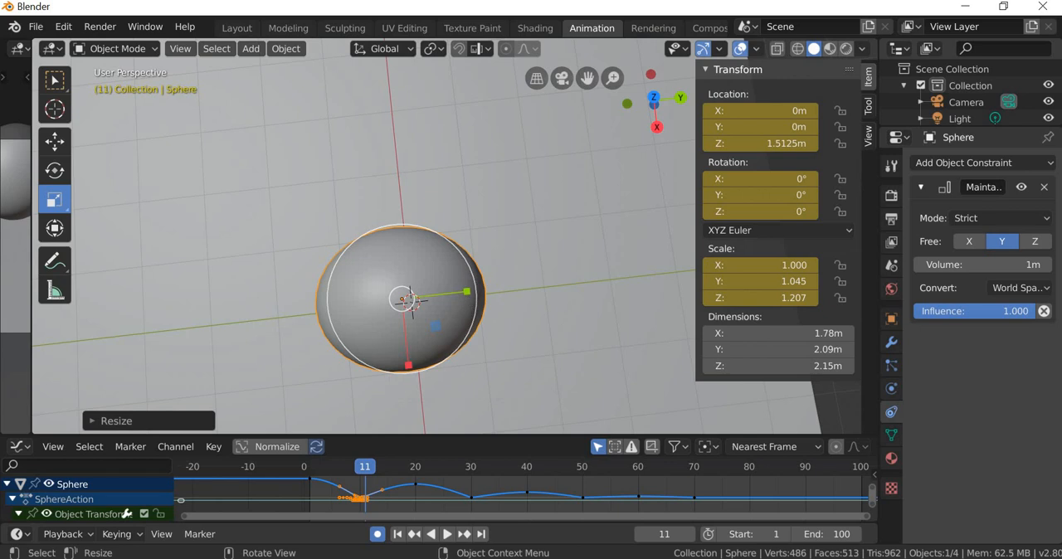
drag(467, 292, 452, 300)
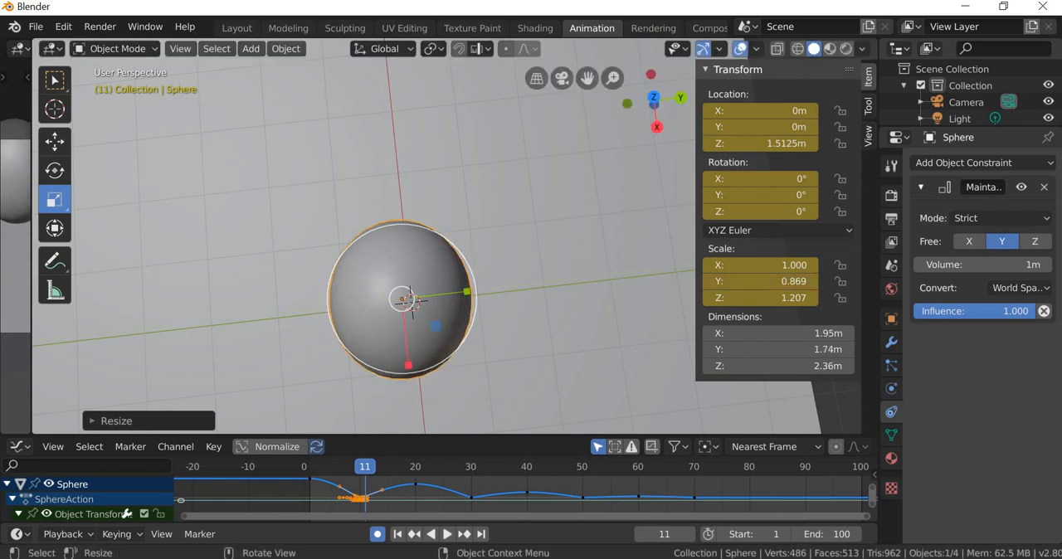
drag(408, 365, 413, 362)
middle_drag(424, 318, 403, 227)
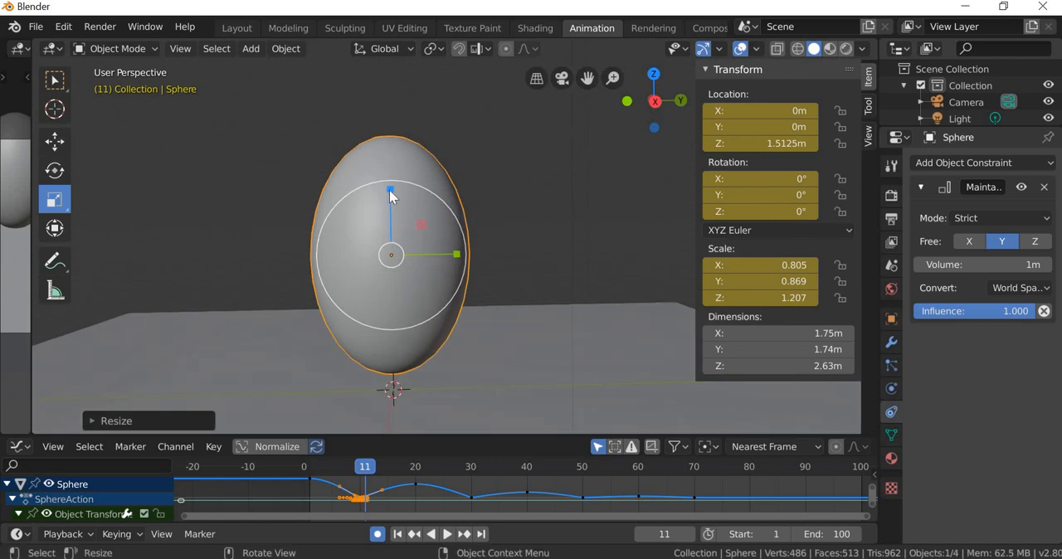
drag(390, 189, 399, 278)
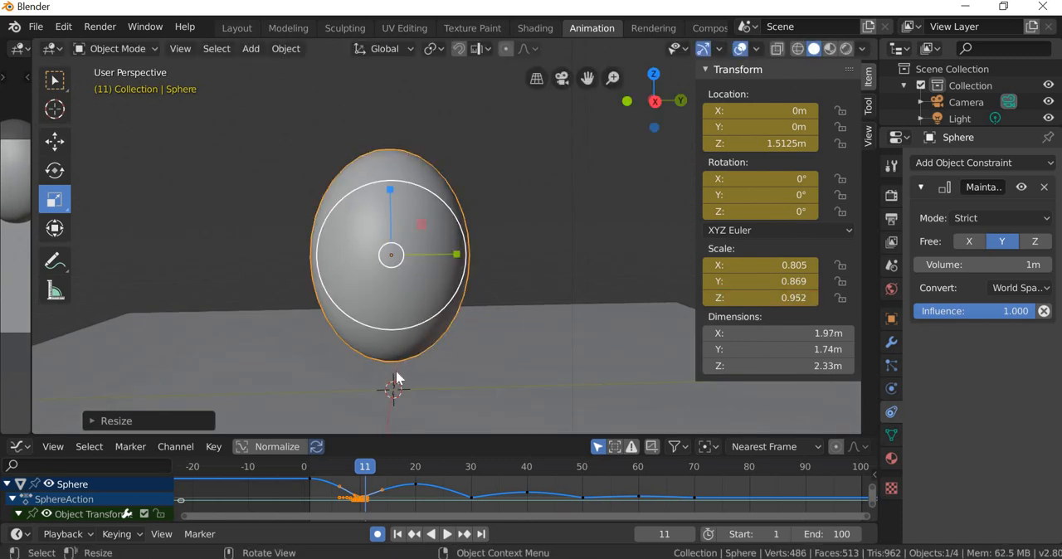
Step: Set the sphere's X, Y and Z scale to 1 at frame 13
middle_drag(398, 379, 371, 453)
drag(369, 471, 375, 471)
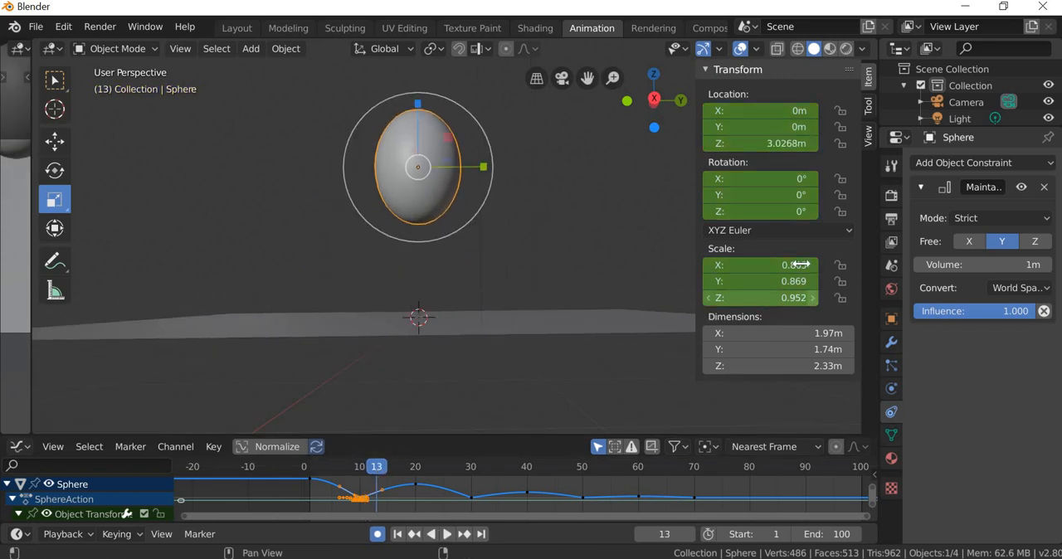
key(Return)
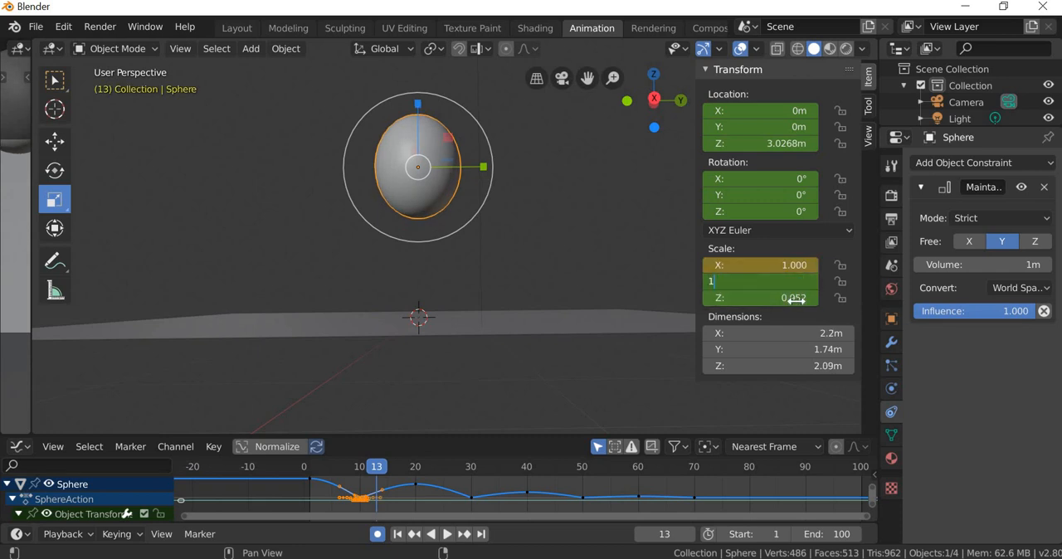
key(Return)
key(Return)
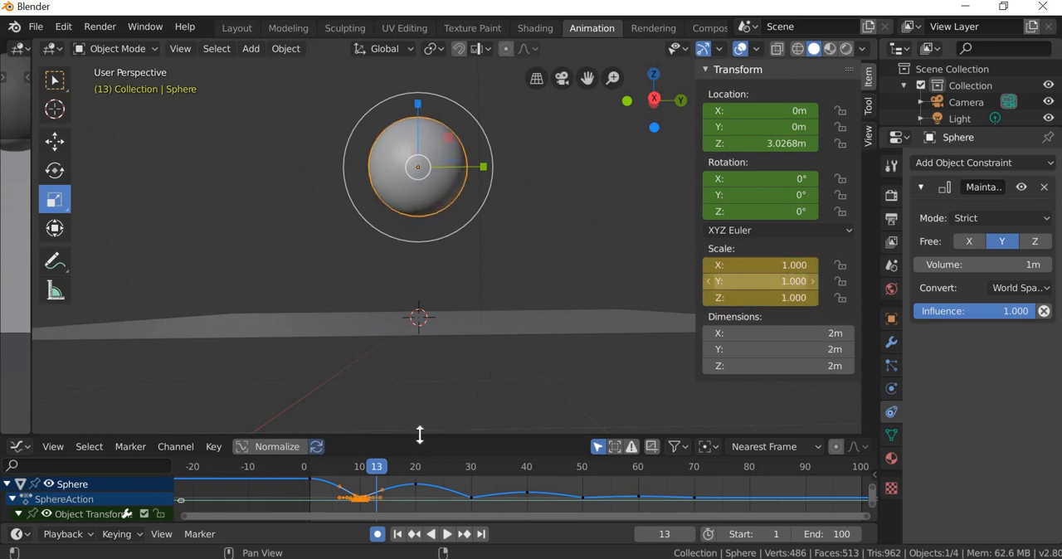
Step: Play the bounce up to the second impact at frame 30 and squash the sphere there to a Z scale of about 0.739
drag(349, 459, 473, 543)
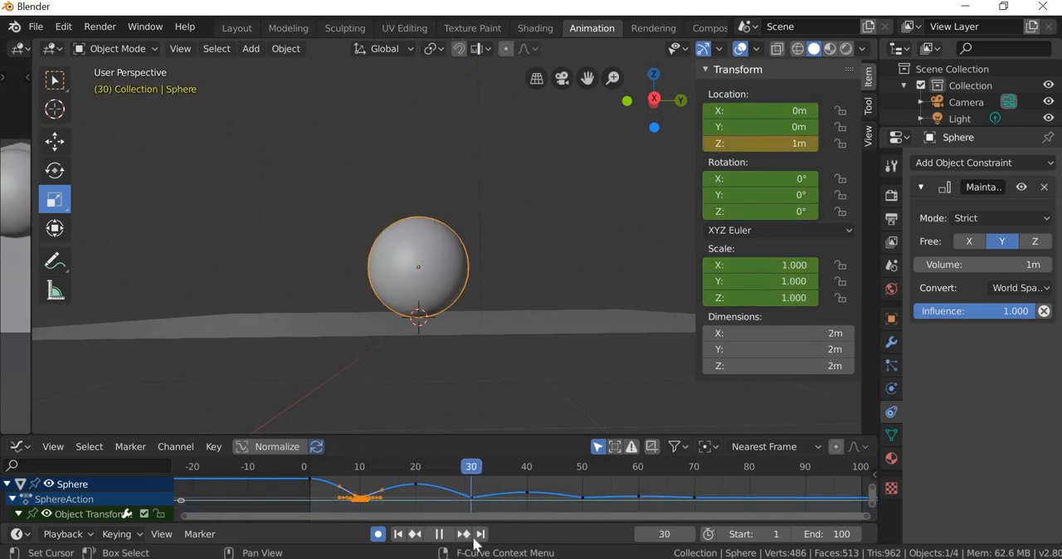
key(space)
drag(418, 202, 415, 205)
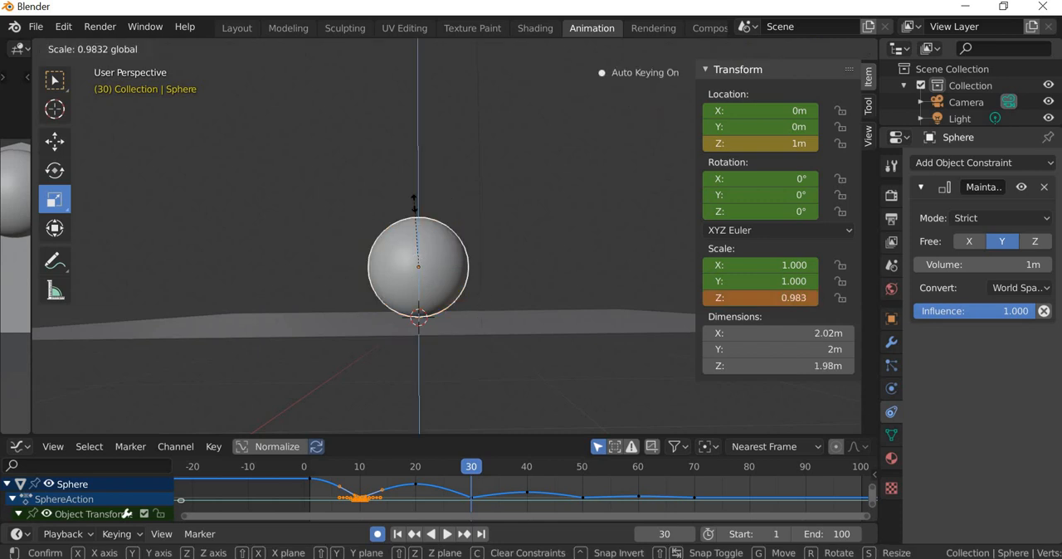
drag(446, 302, 440, 315)
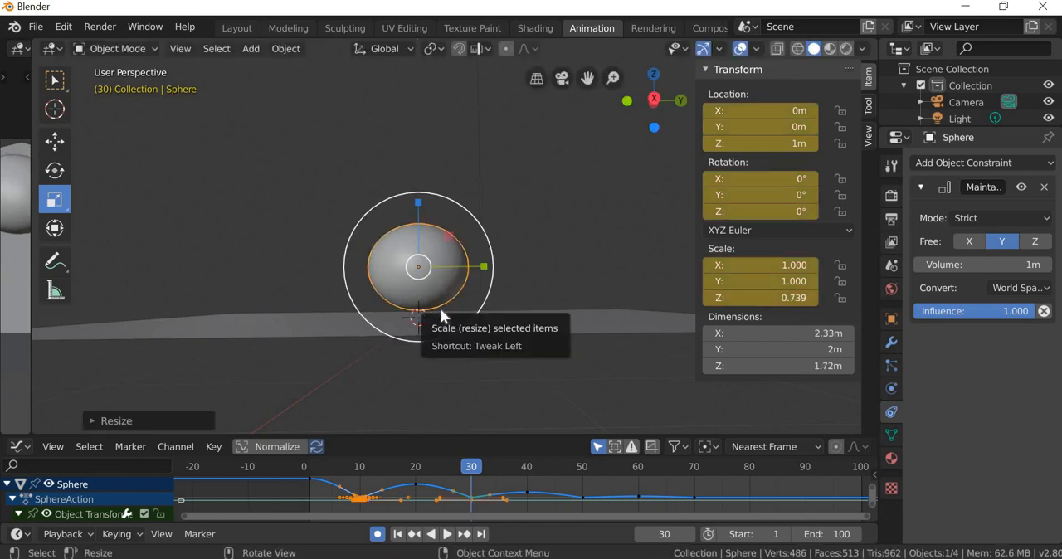